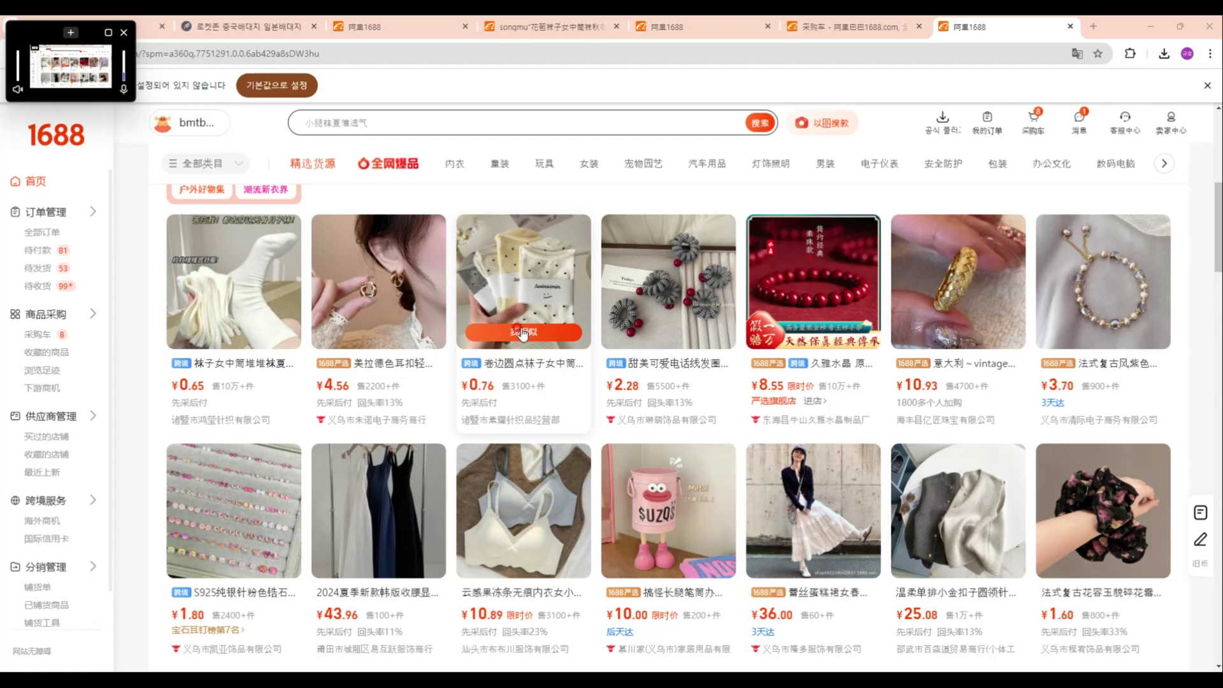
Step: Open the polka-dot socks, choose the 雾灰 colour, and set the quantity to 100
scroll(521, 308, down, 2)
scroll(521, 308, up, 2)
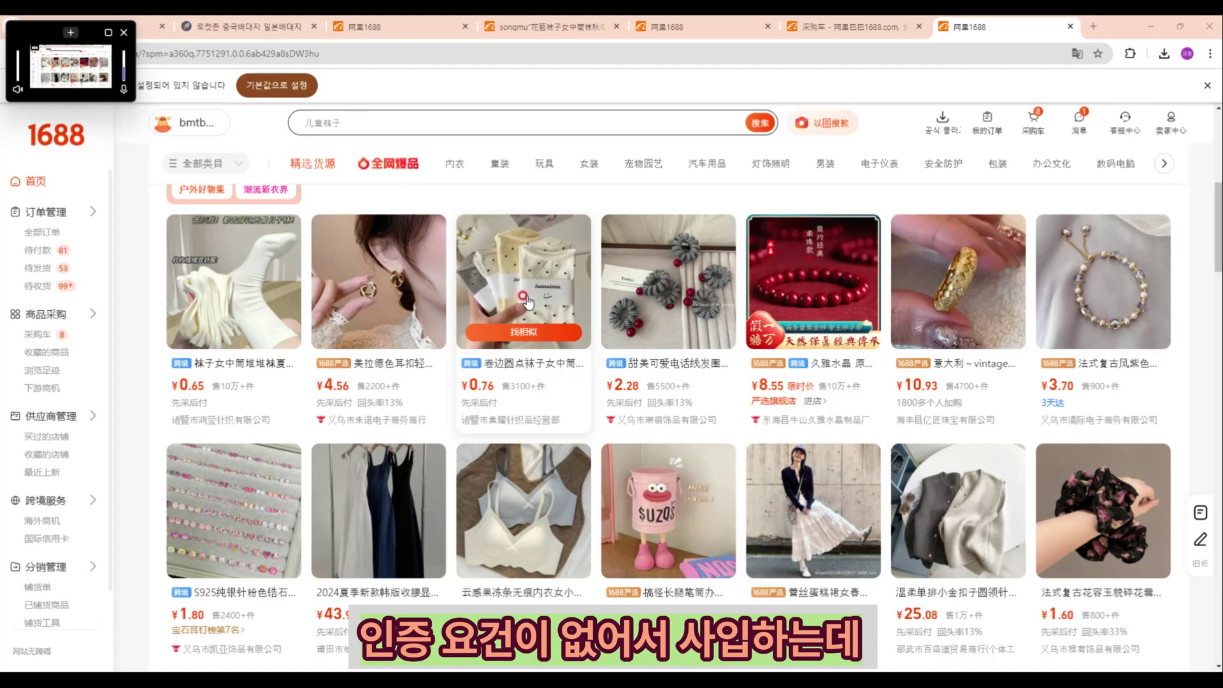
scroll(526, 302, down, 1)
scroll(518, 413, up, 3)
click(518, 411)
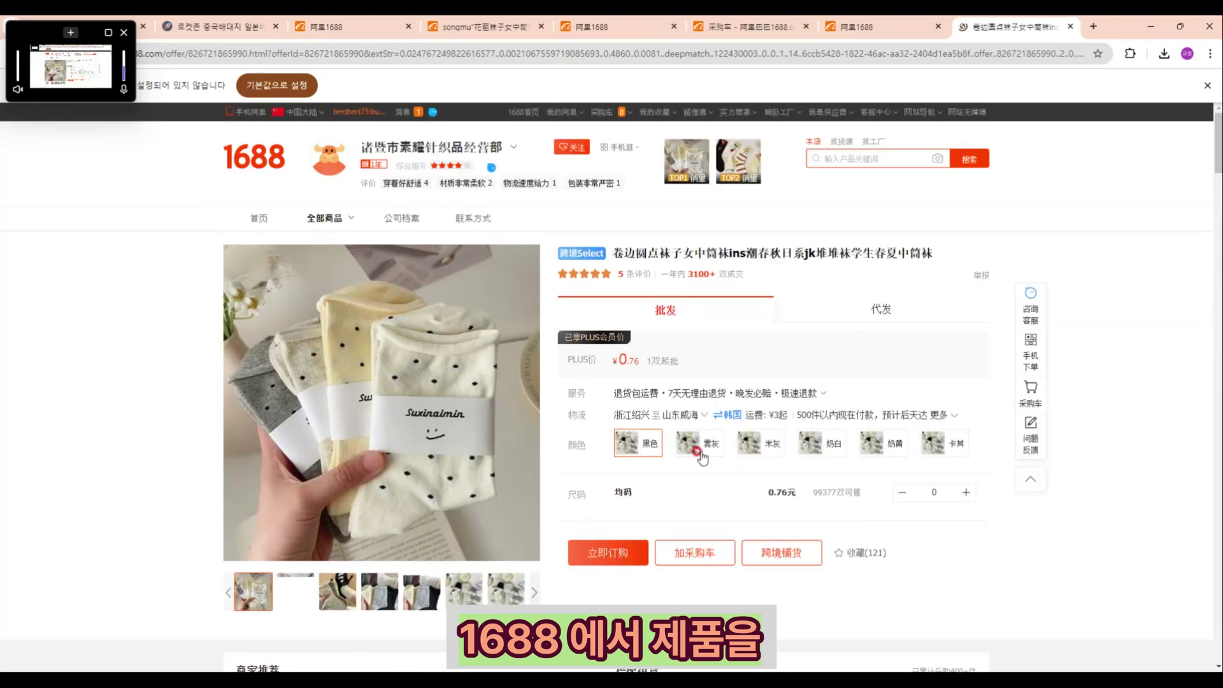
click(697, 451)
scroll(696, 423, down, 2)
click(912, 361)
drag(938, 365, 923, 365)
text(100)
click(691, 434)
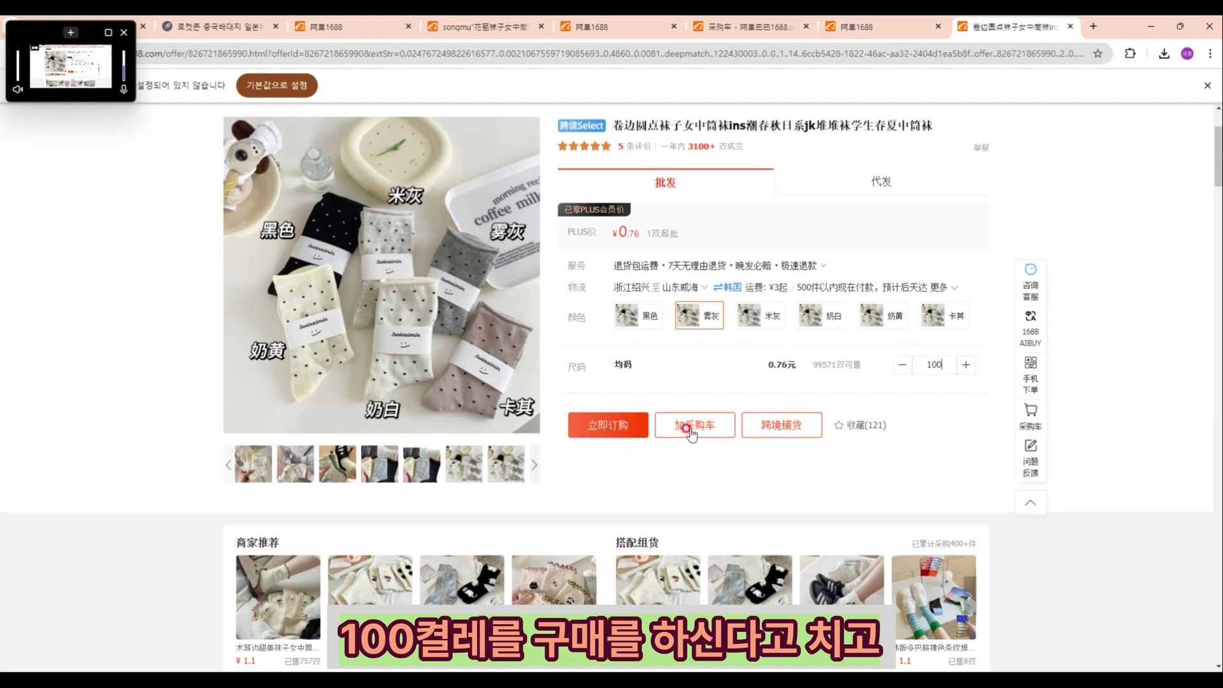
Step: Add the 100 pairs (76.00 yuan) to the 1688 purchase cart and open a fresh 1688 homepage tab
click(691, 476)
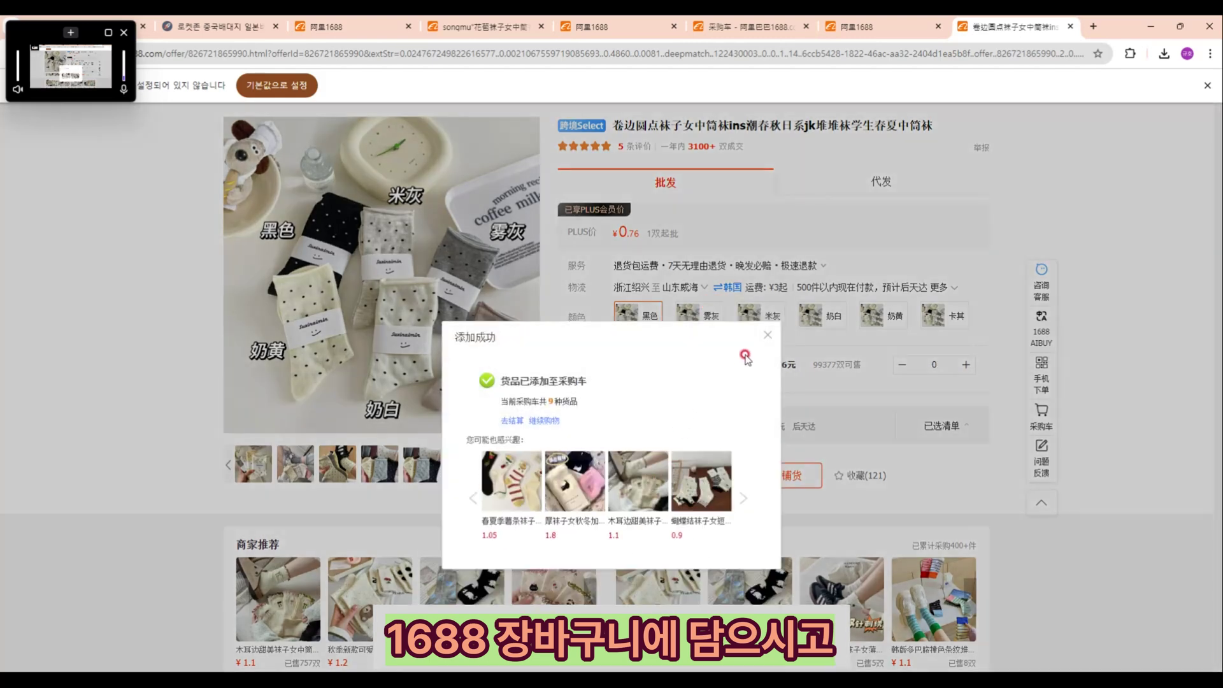
click(757, 353)
scroll(733, 338, up, 2)
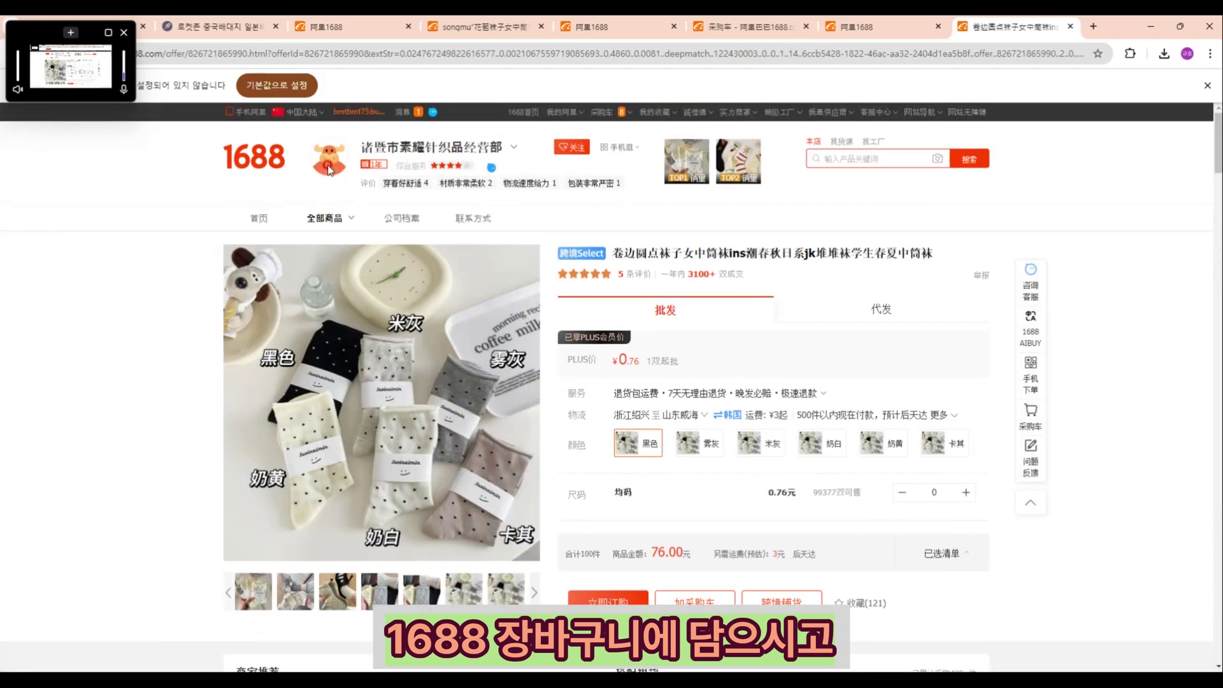
click(263, 159)
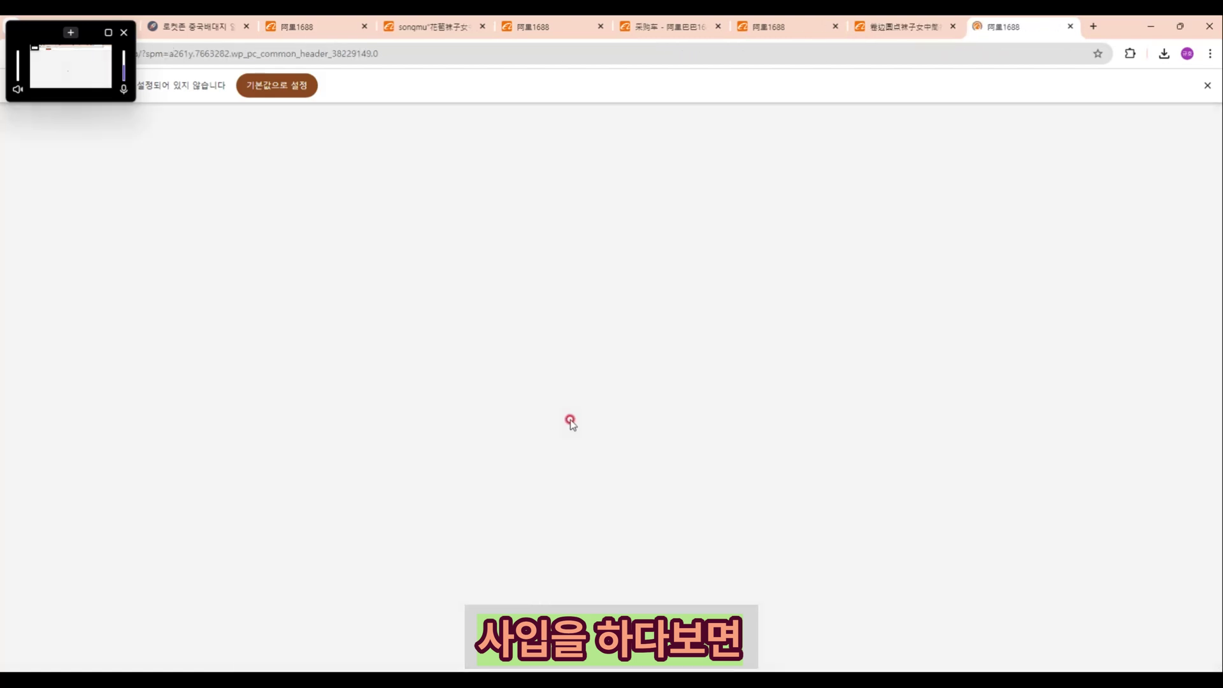
Step: Open the white ribbed suxinaimin socks and set the quantity to 100
scroll(572, 425, down, 2)
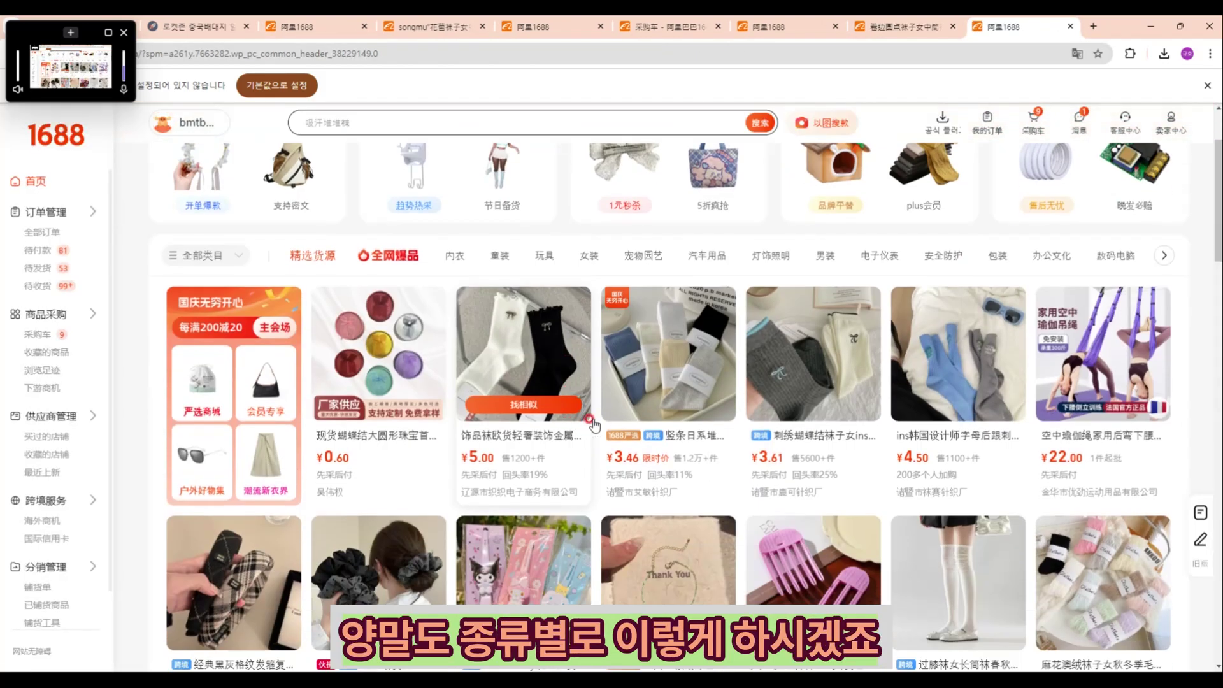
click(655, 368)
scroll(628, 454, down, 1)
scroll(628, 453, down, 3)
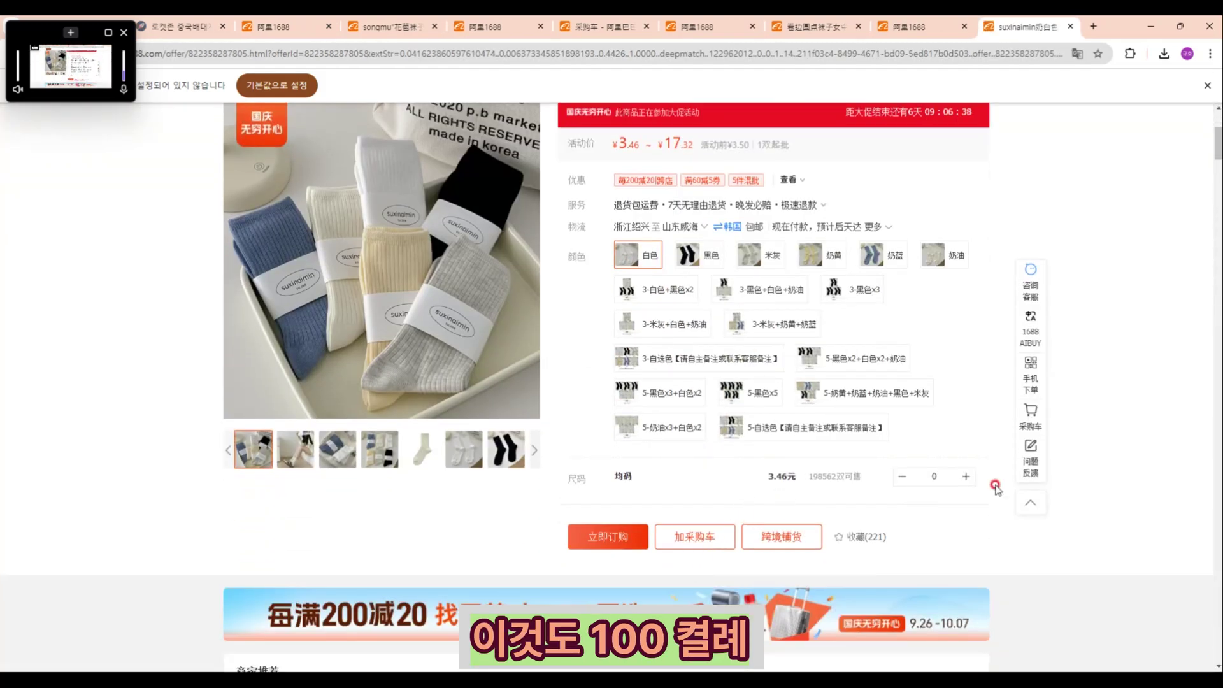
drag(946, 472, 905, 479)
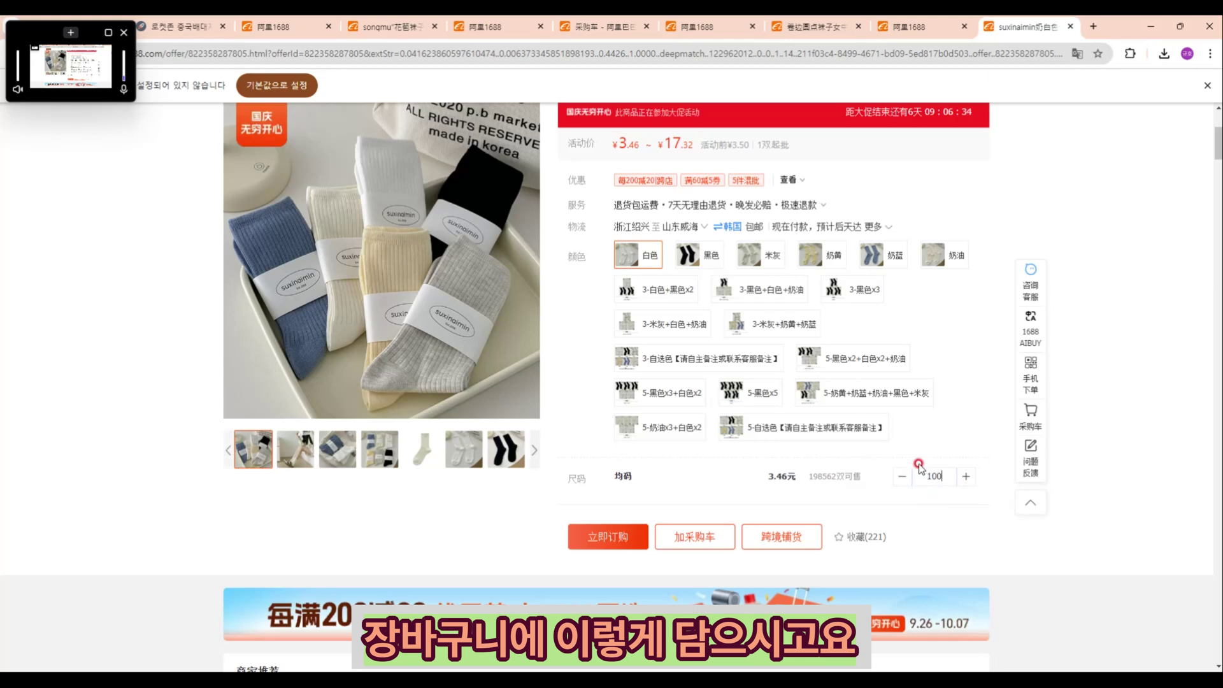
click(693, 539)
Step: Add the 100 white socks (346.00 yuan) to the purchase cart and open another 1688 homepage tab
click(700, 587)
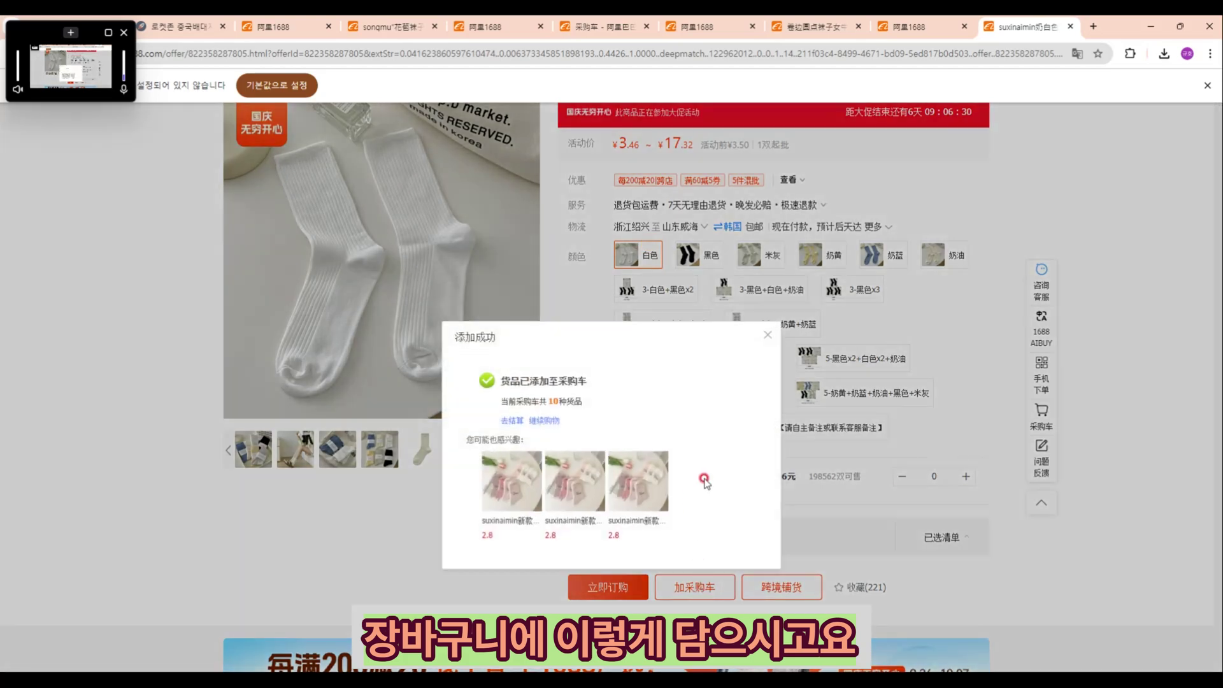
click(765, 336)
scroll(621, 384, up, 4)
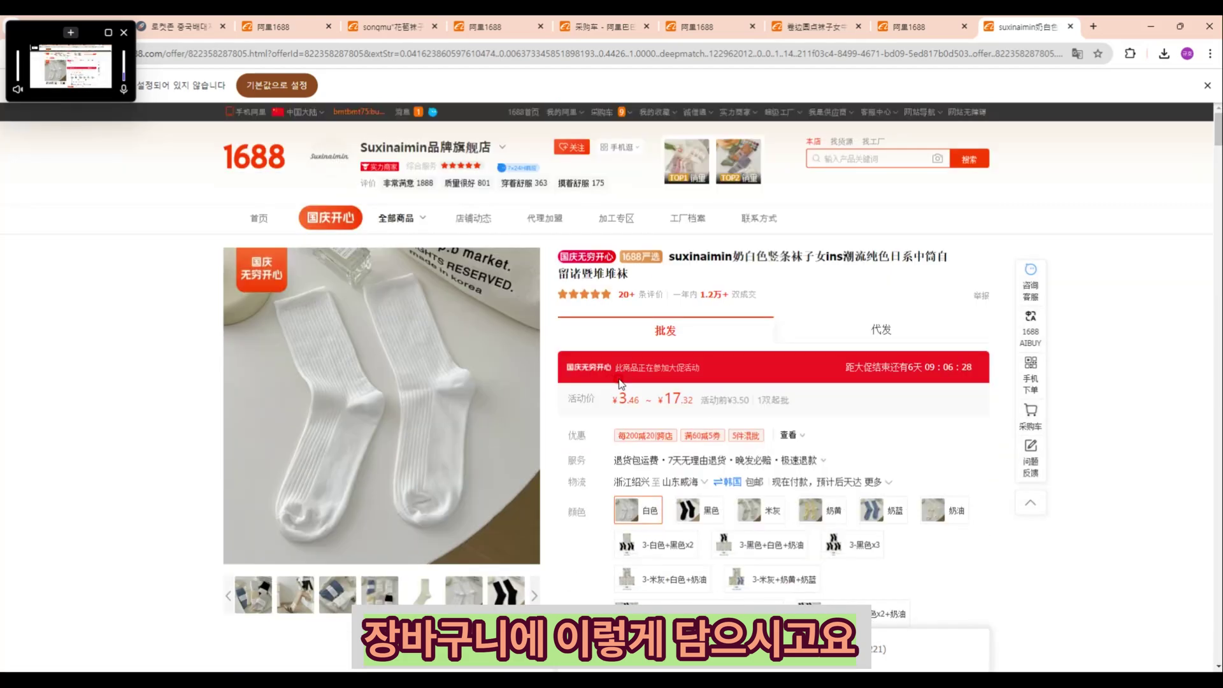
click(232, 161)
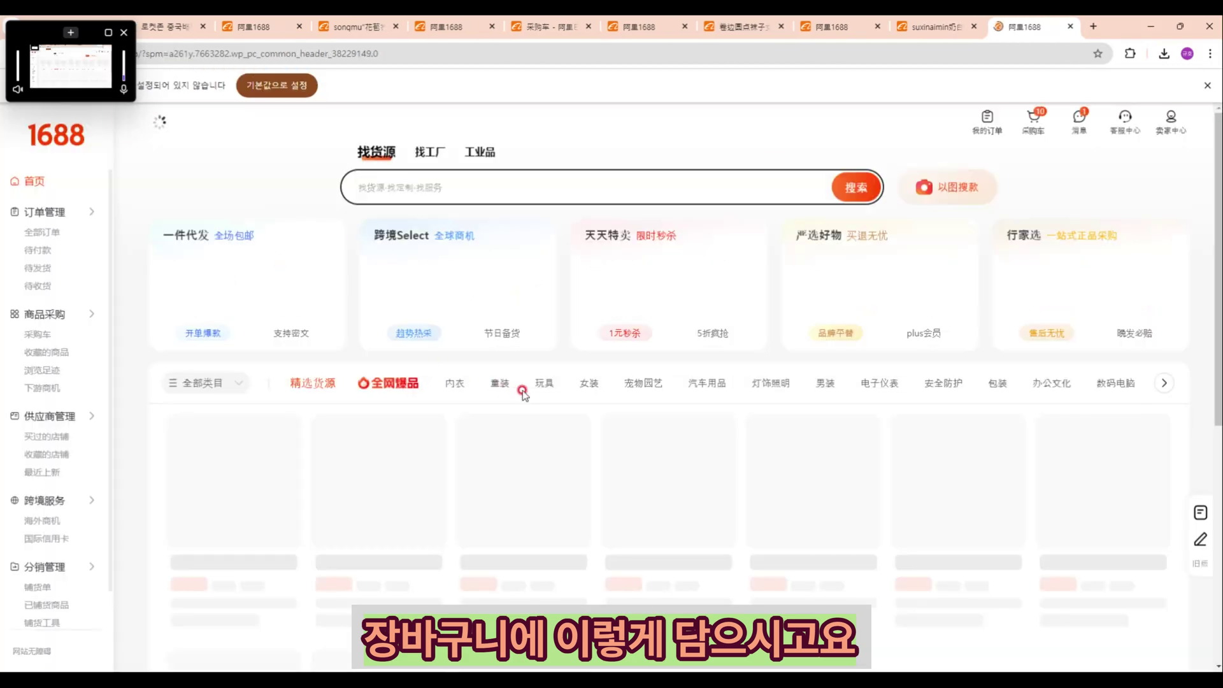
Step: Open the dotted hair clips and enter 100 for the first colour
scroll(522, 391, down, 8)
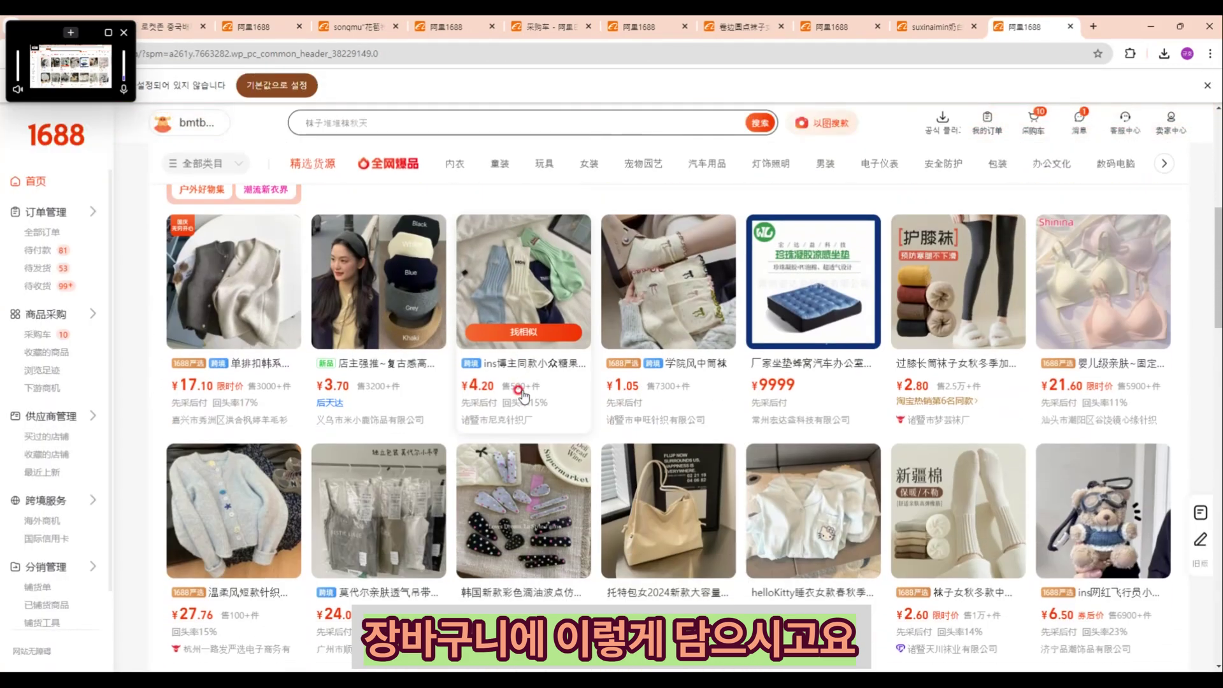
scroll(523, 396, down, 2)
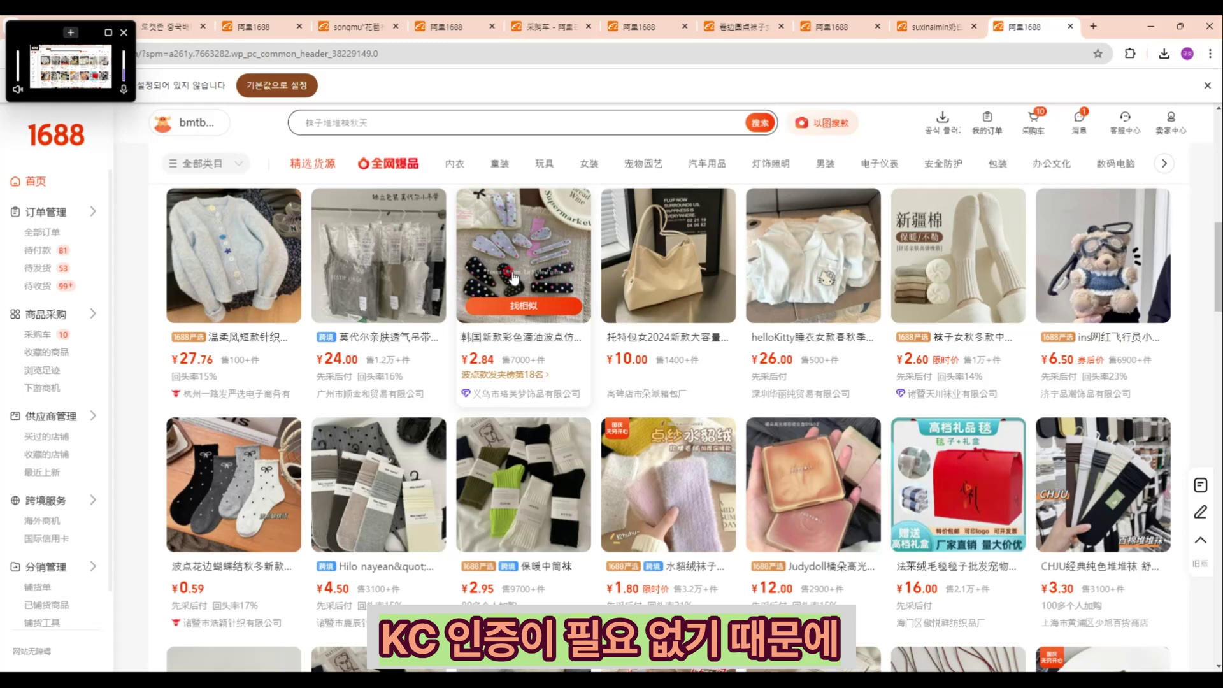
click(512, 277)
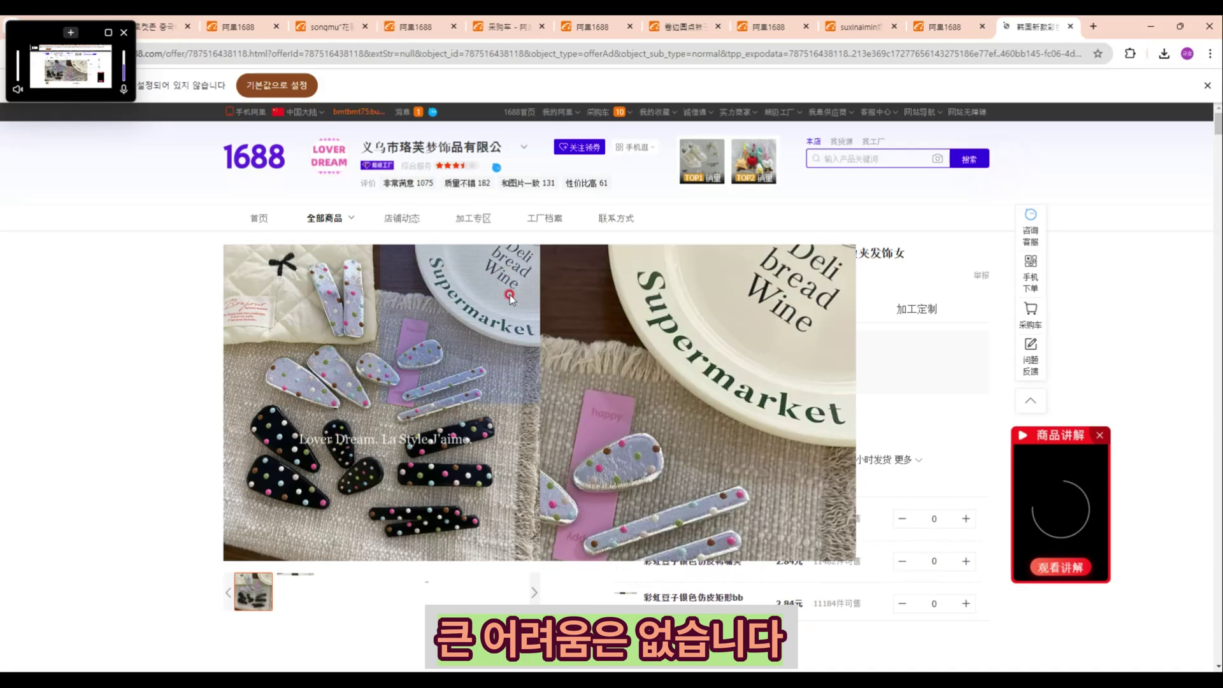
scroll(538, 413, down, 2)
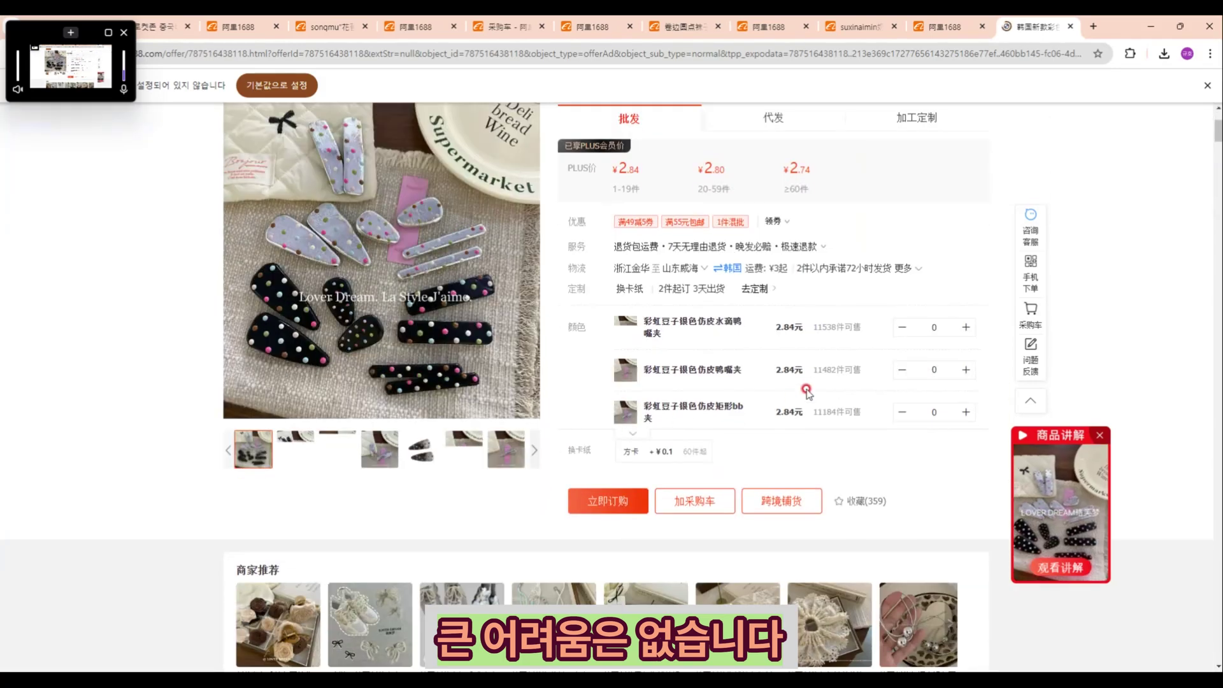
click(934, 326)
text(100)
click(852, 347)
Step: Add the 100 hair clips (274.00 yuan) to the 1688 cart and switch to the Rocket Zone tab
click(684, 547)
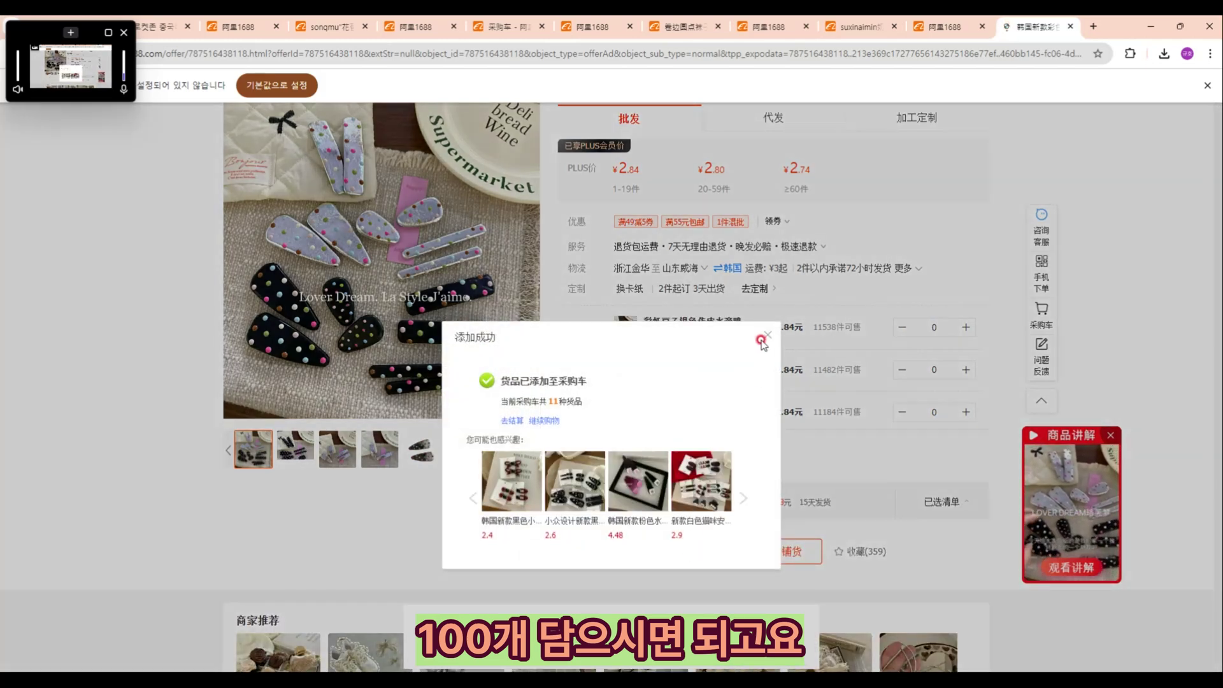
click(764, 332)
scroll(737, 359, up, 3)
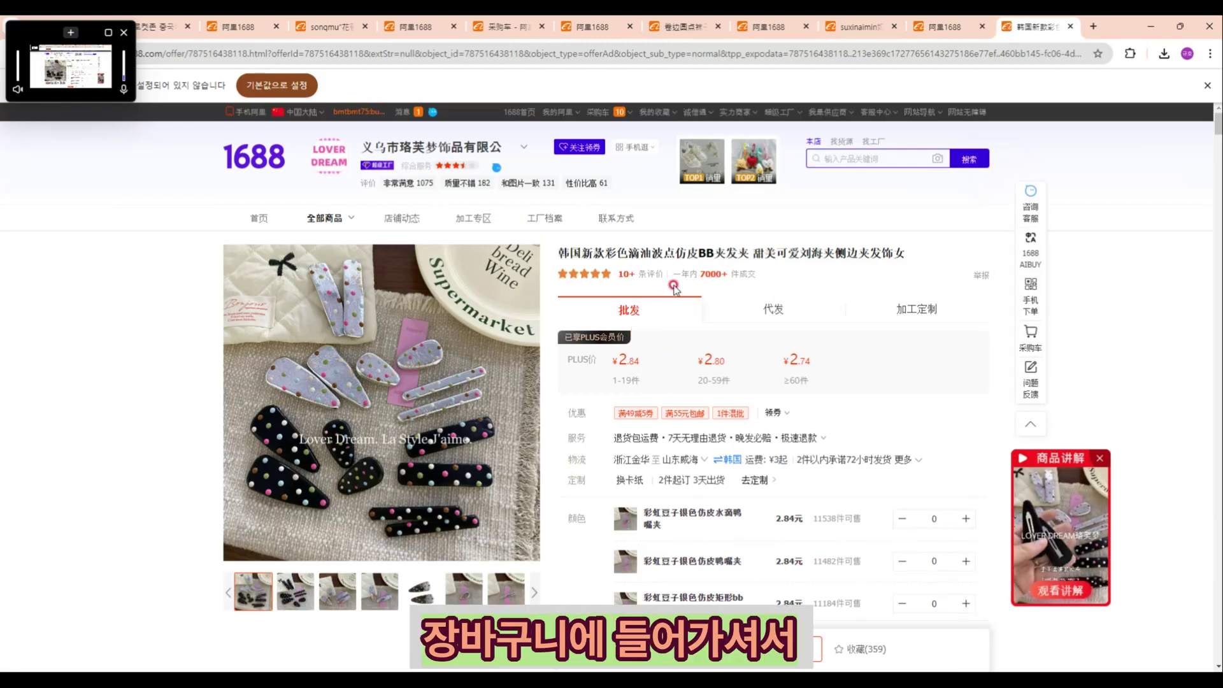
mouse_move(632, 114)
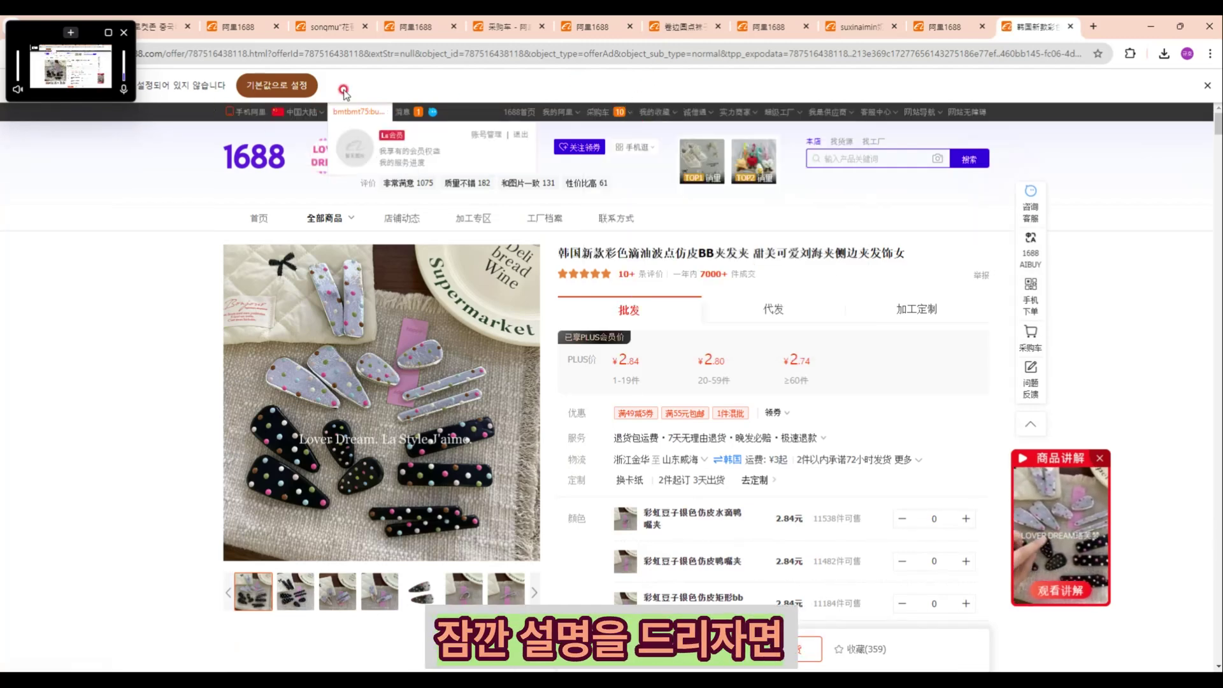
click(152, 30)
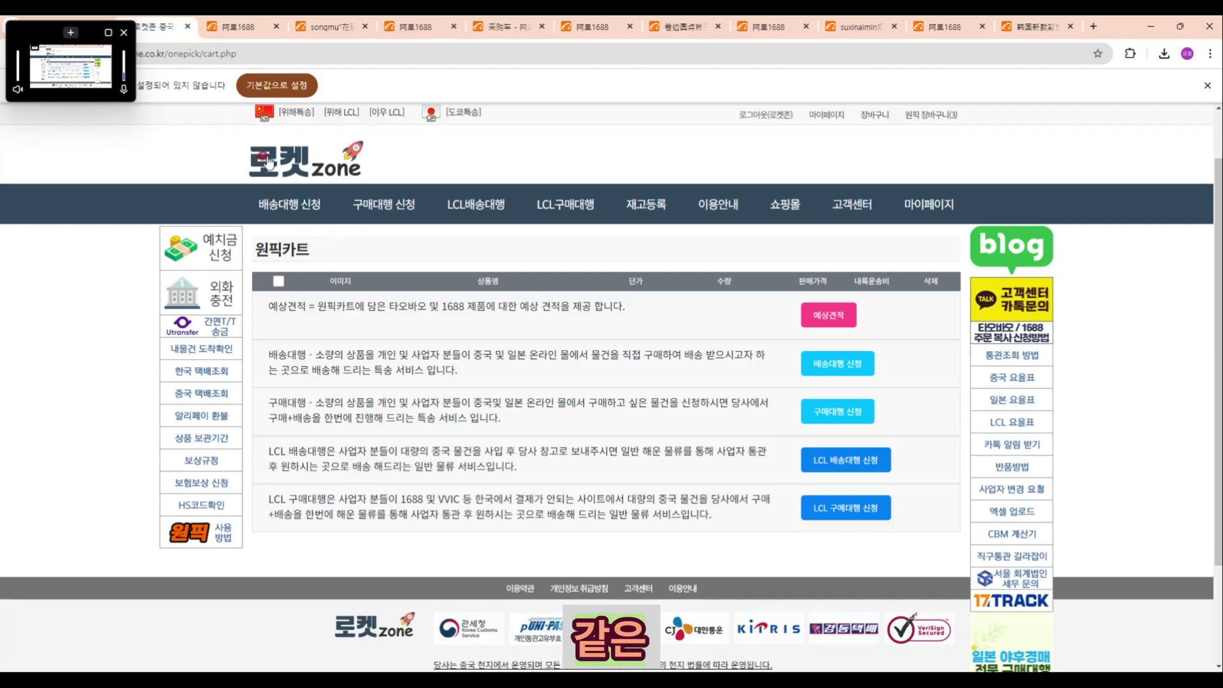
Step: Browse the Rocket Zone main page services, then return to 1688 and check the cart's 3 kinds of goods
click(268, 162)
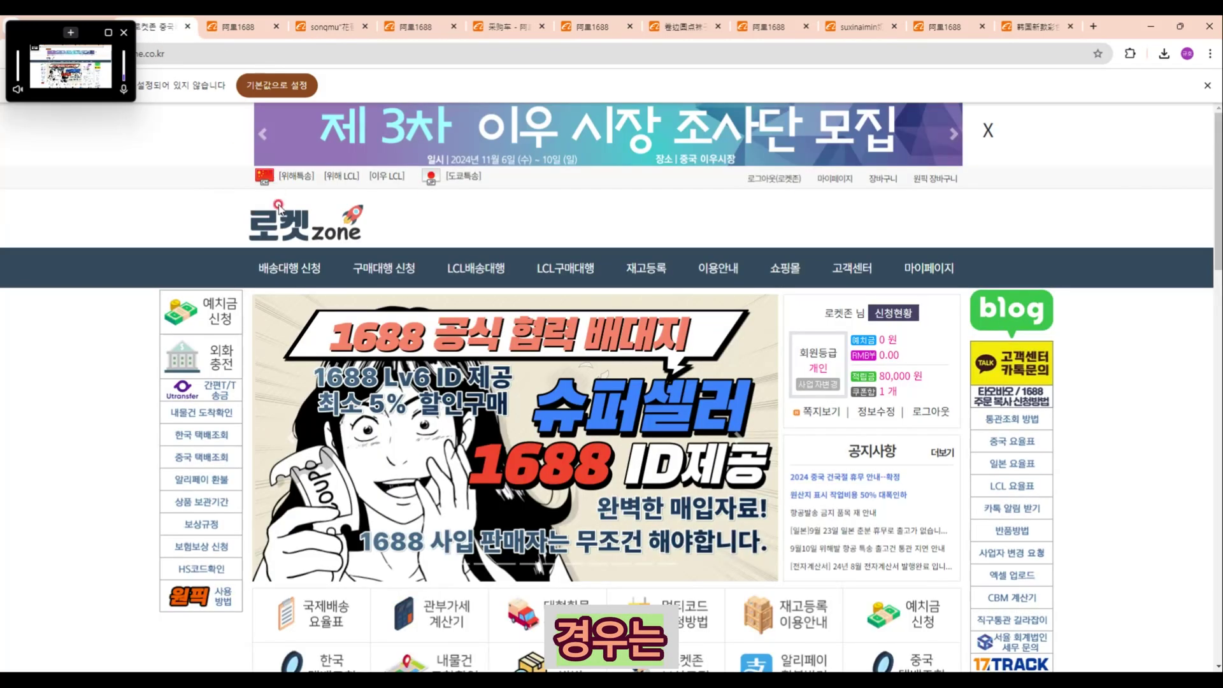
scroll(271, 250, down, 1)
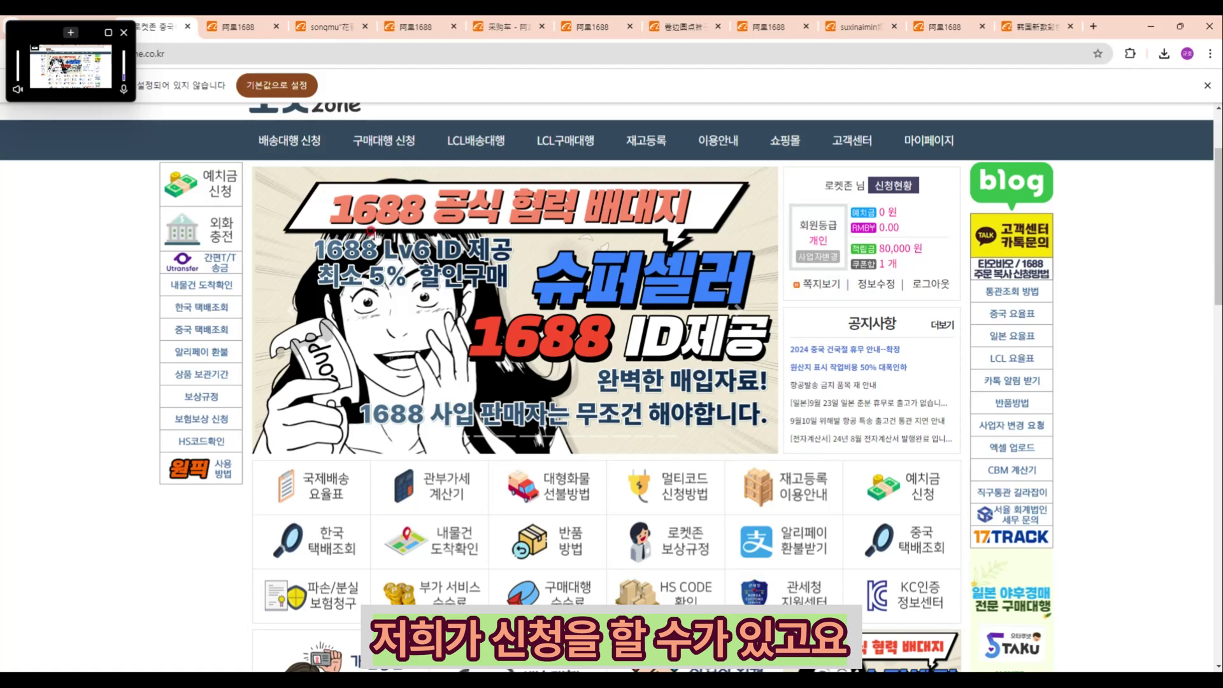
scroll(374, 240, down, 2)
scroll(374, 240, down, 8)
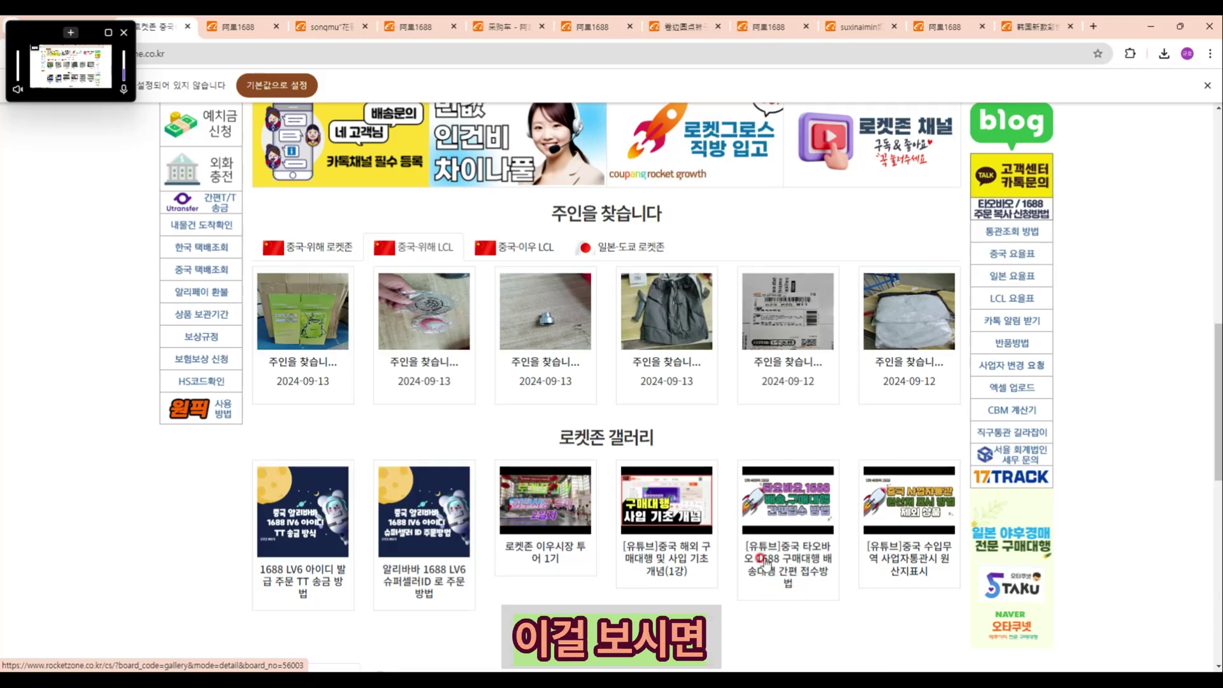
scroll(769, 564, up, 7)
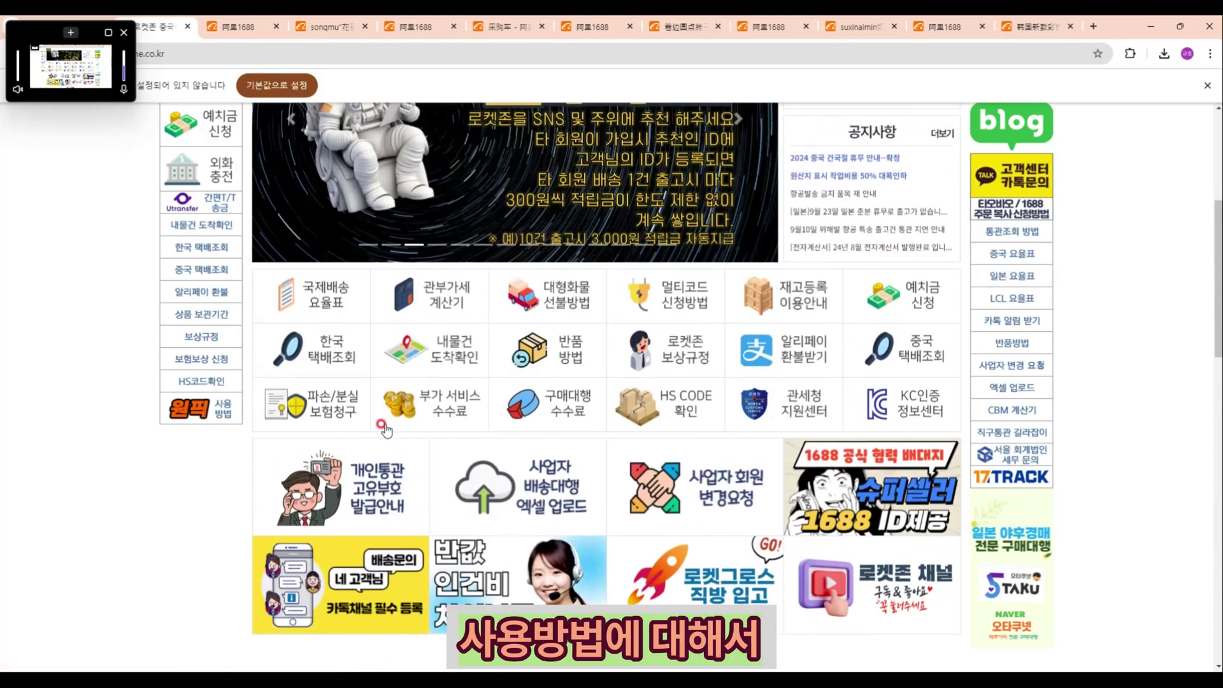
scroll(440, 428, up, 4)
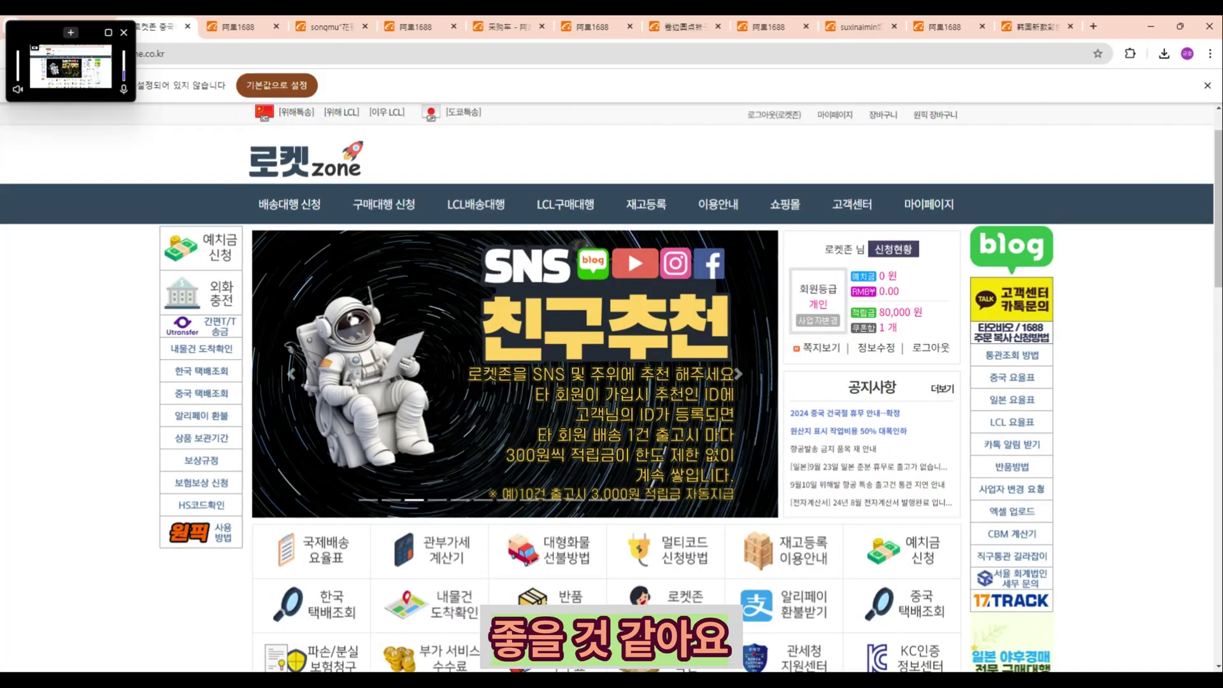
click(592, 27)
mouse_move(1040, 116)
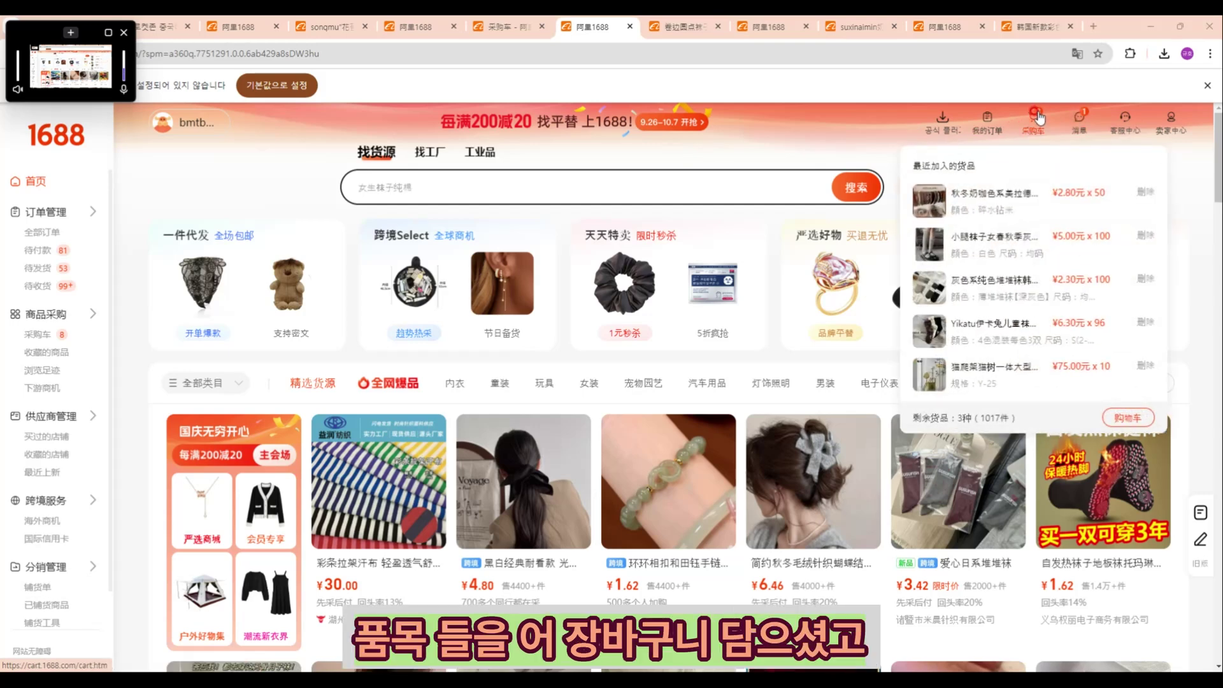
Step: Open the full 1688 purchase cart and log in to the one-pick widget with the forwarding-address ID and password
click(1039, 117)
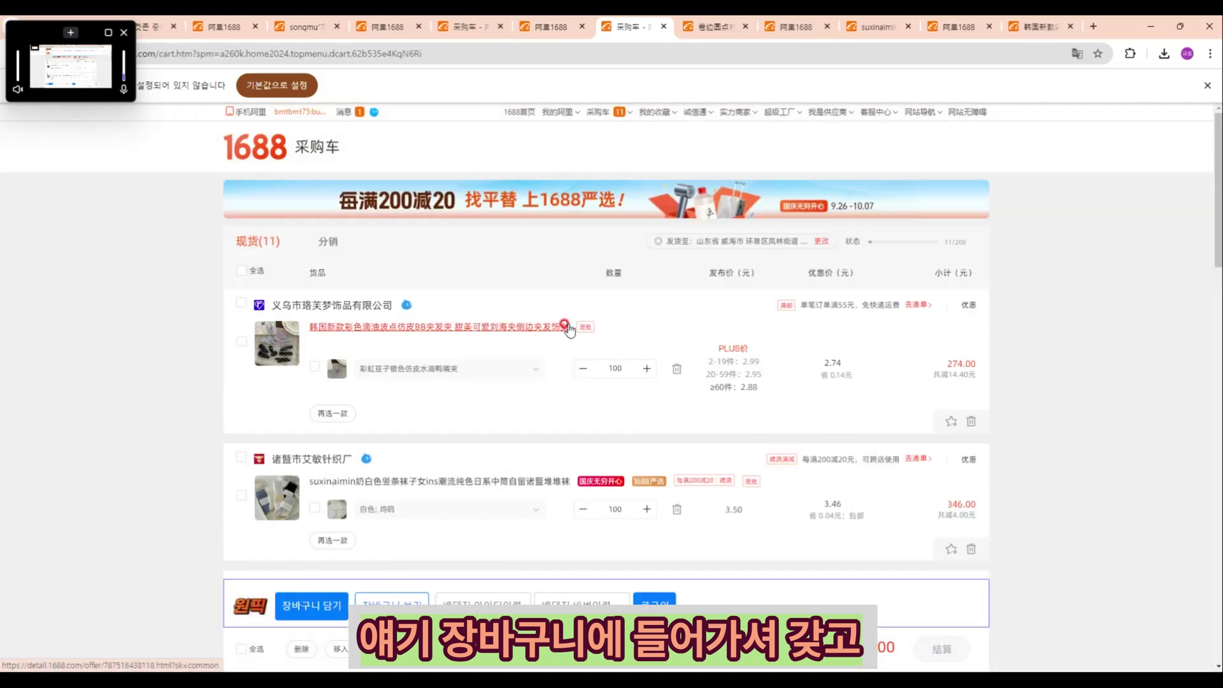
scroll(472, 353, down, 2)
click(476, 595)
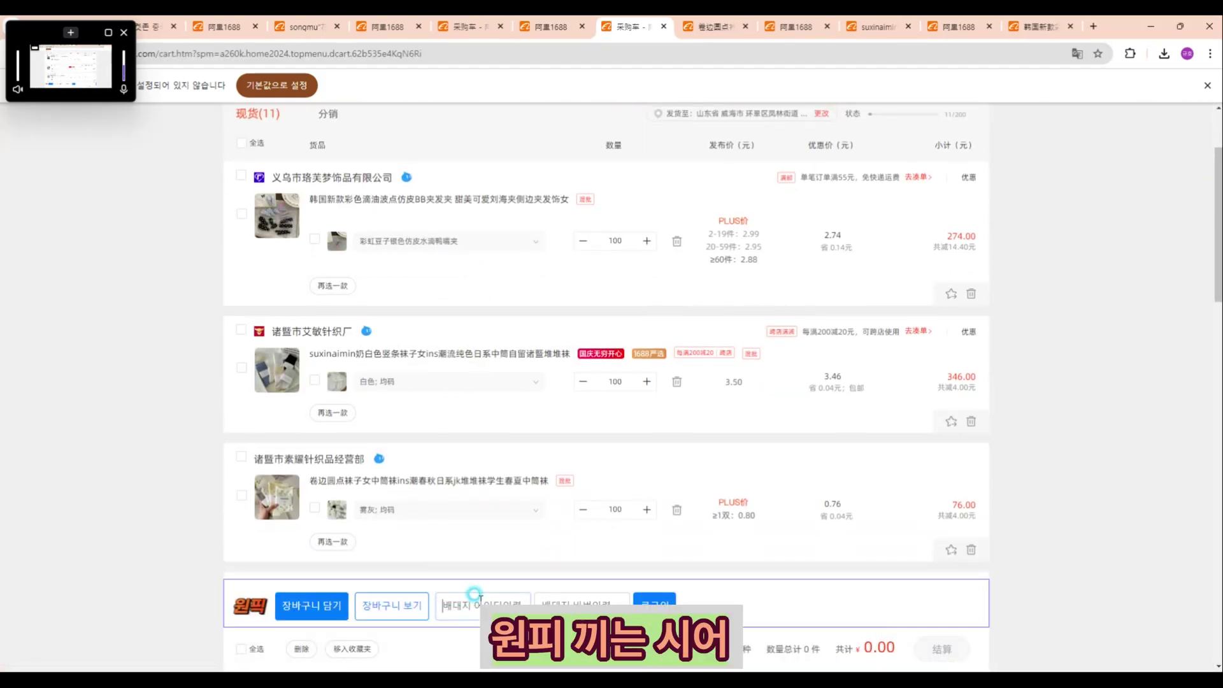
key(ctrl+v)
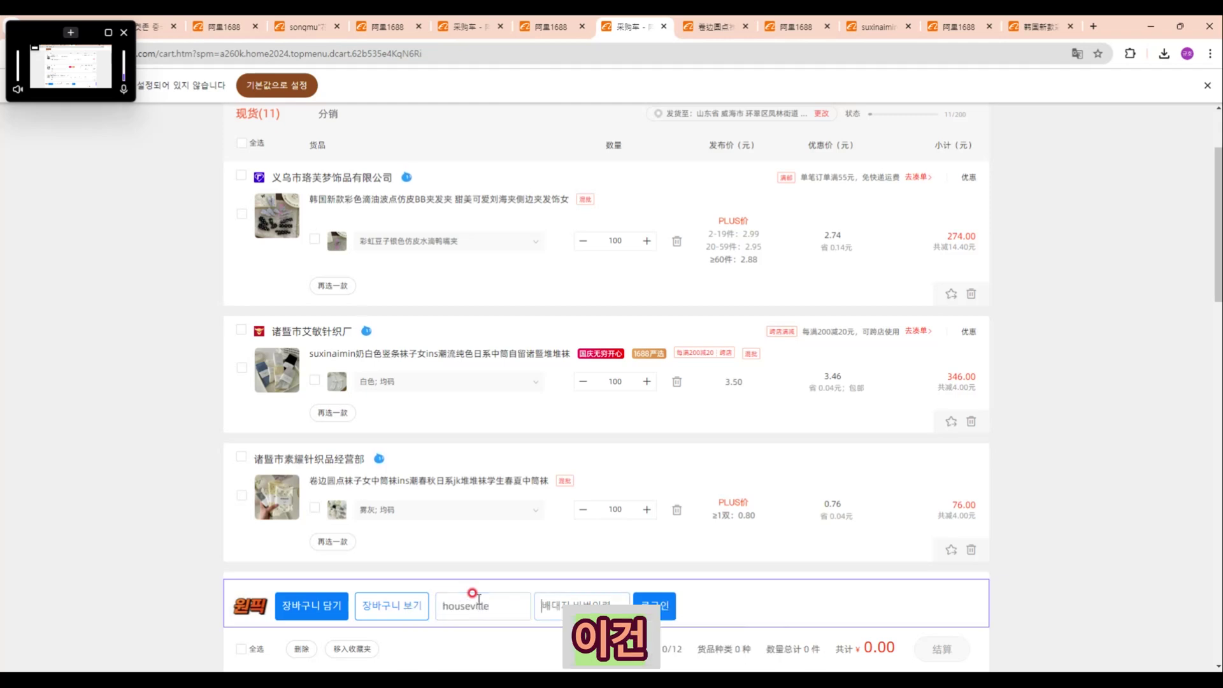
key(Tab)
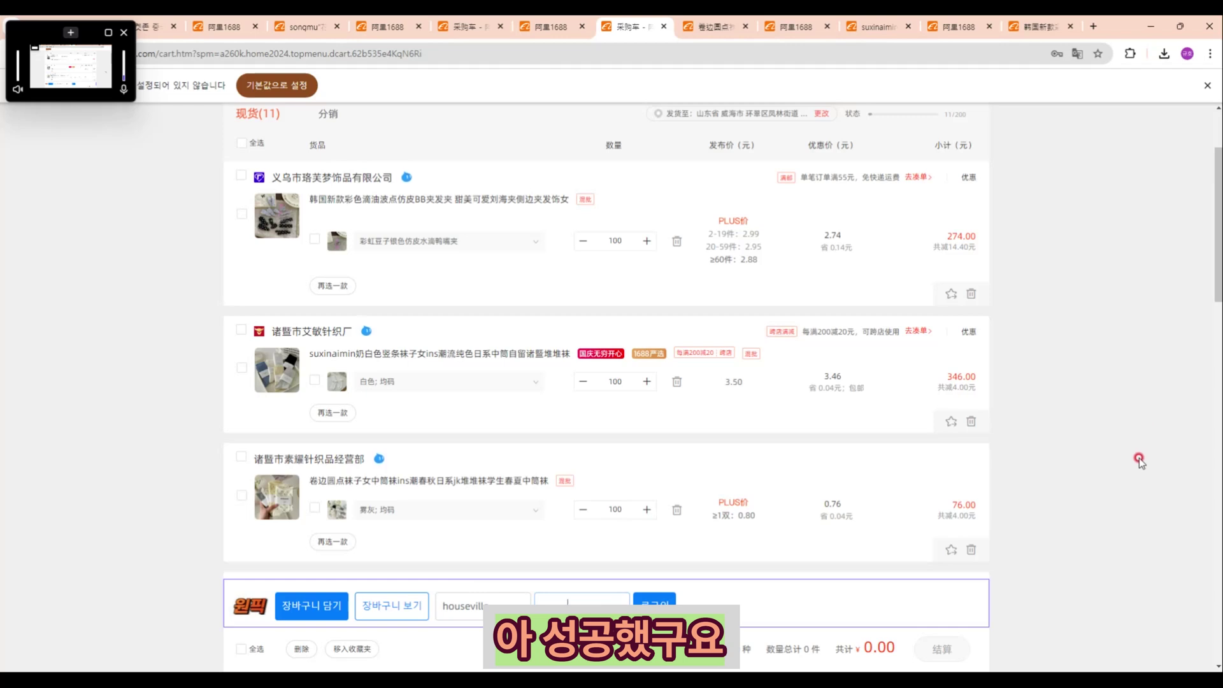
click(655, 602)
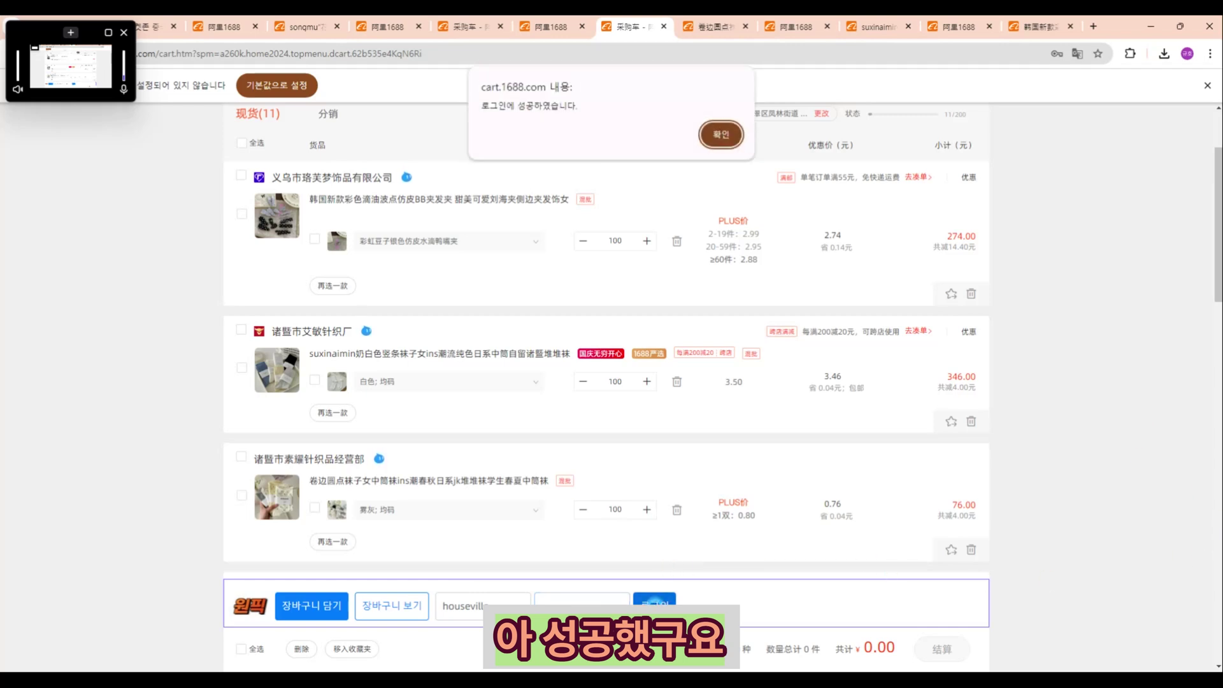
Step: Tick the four stores' items, including 义乌市琳萌饰品有限公司, and add them to the Rocket Zone cart
click(720, 135)
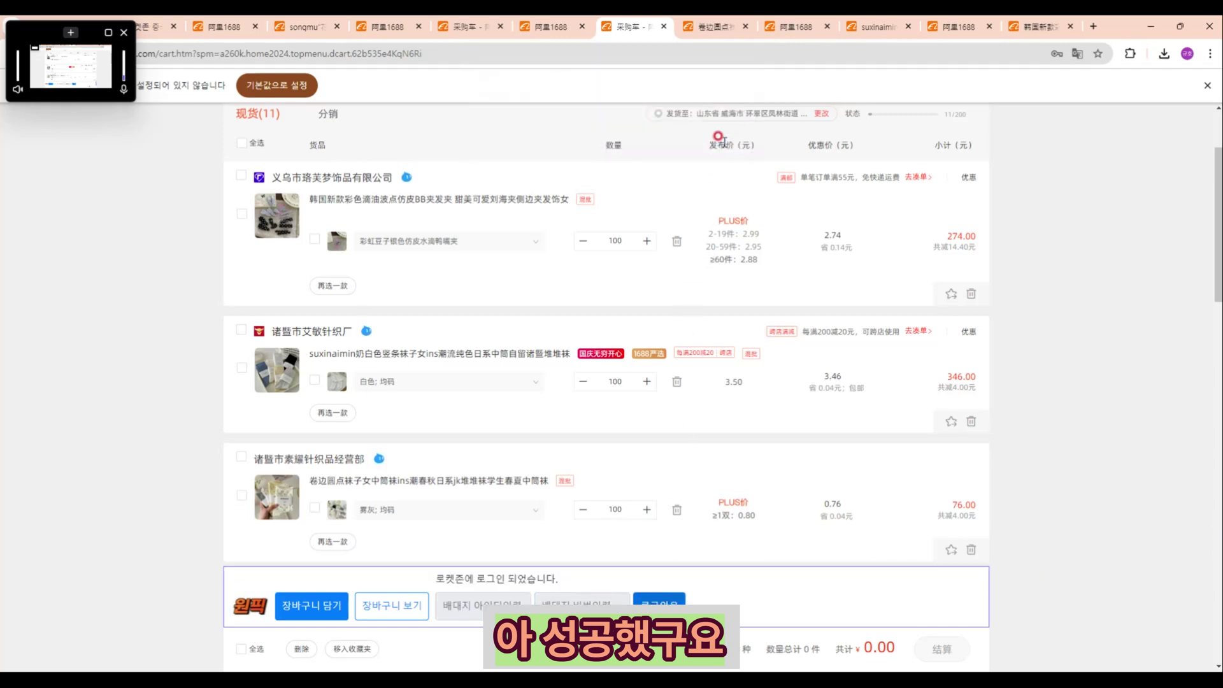
scroll(662, 222, up, 1)
click(241, 237)
scroll(241, 239, down, 1)
click(242, 332)
scroll(244, 338, down, 1)
click(241, 394)
scroll(242, 392, down, 4)
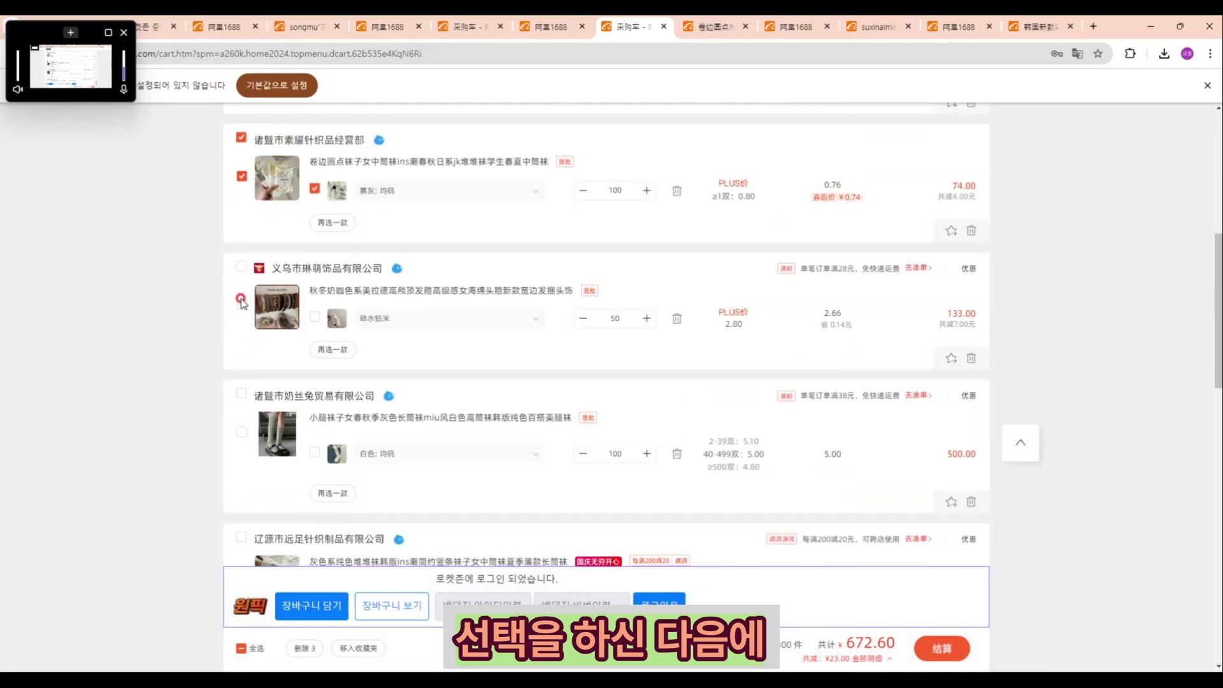
click(241, 270)
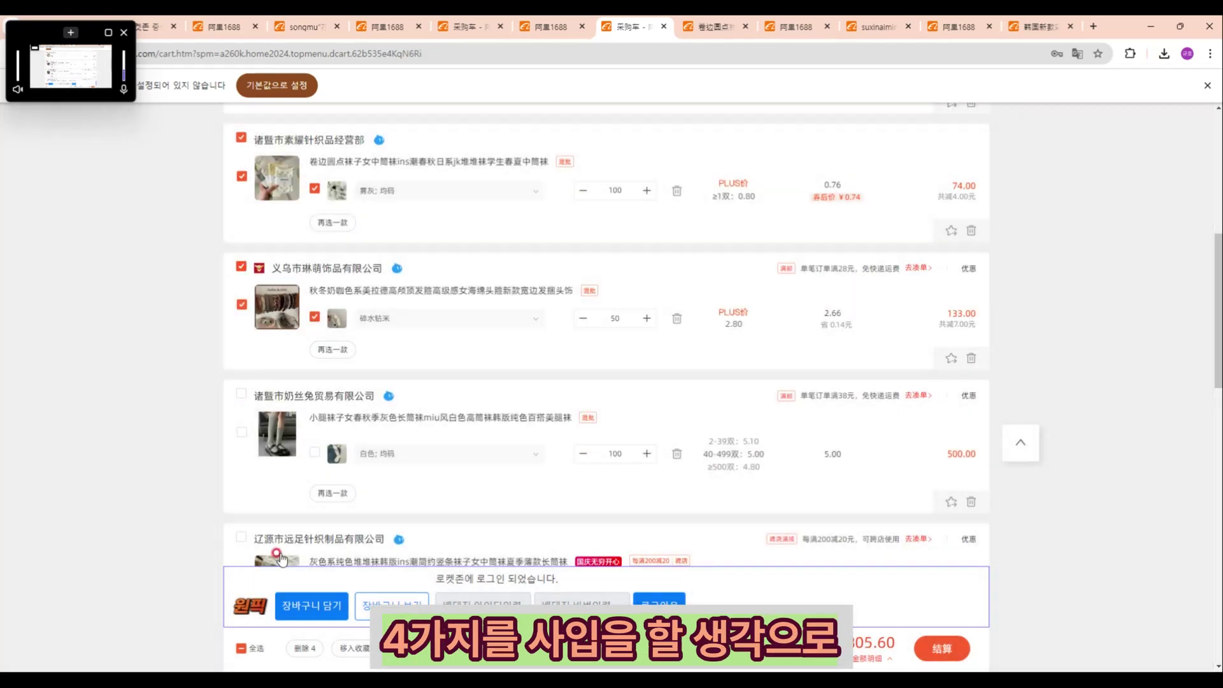
click(295, 610)
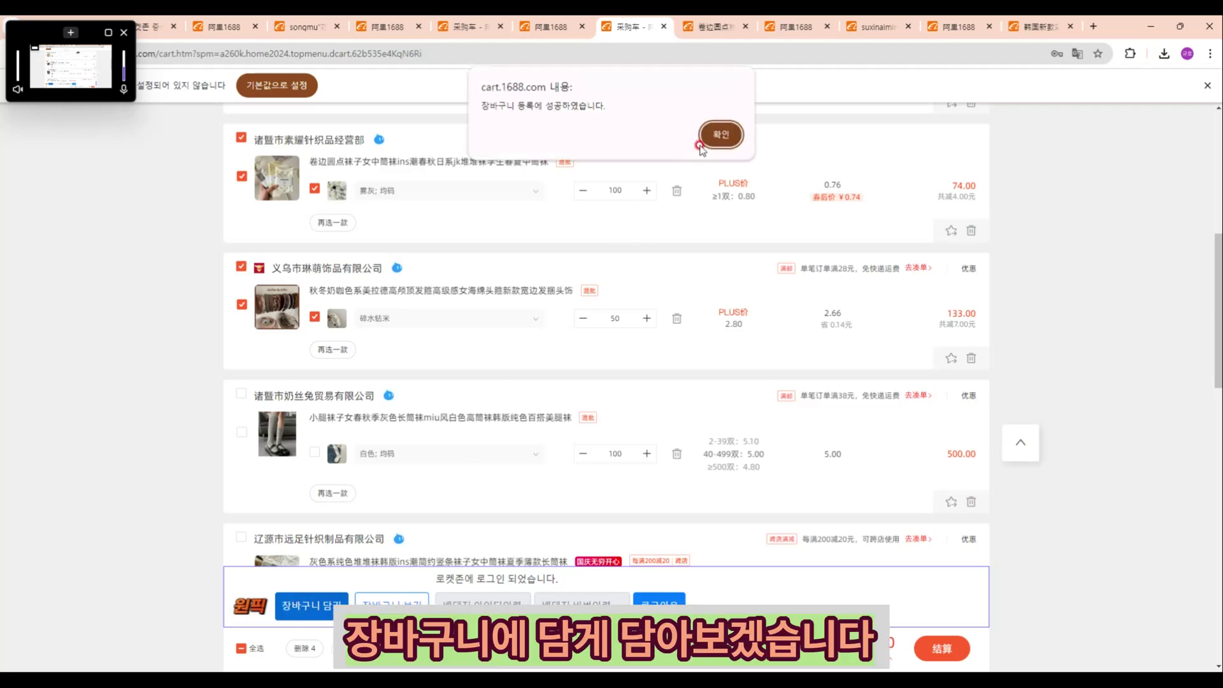
click(719, 135)
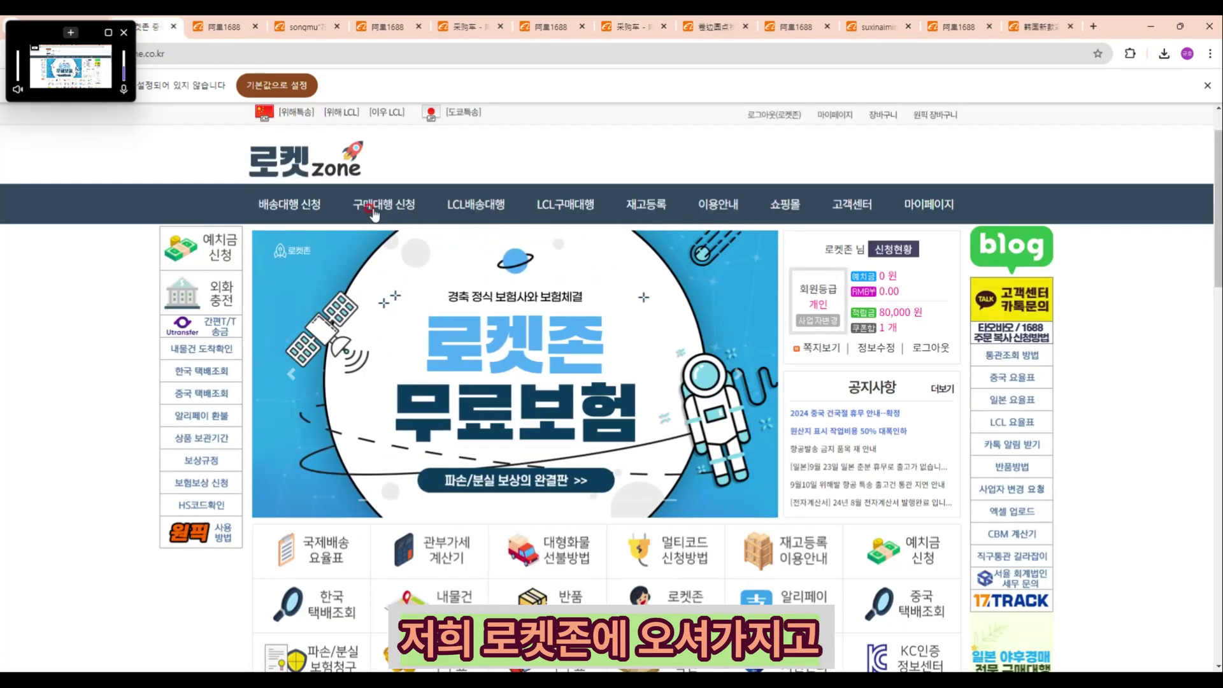
Step: Open the One-pick cart and leave the first three shops' items selected
click(923, 121)
scroll(535, 298, down, 3)
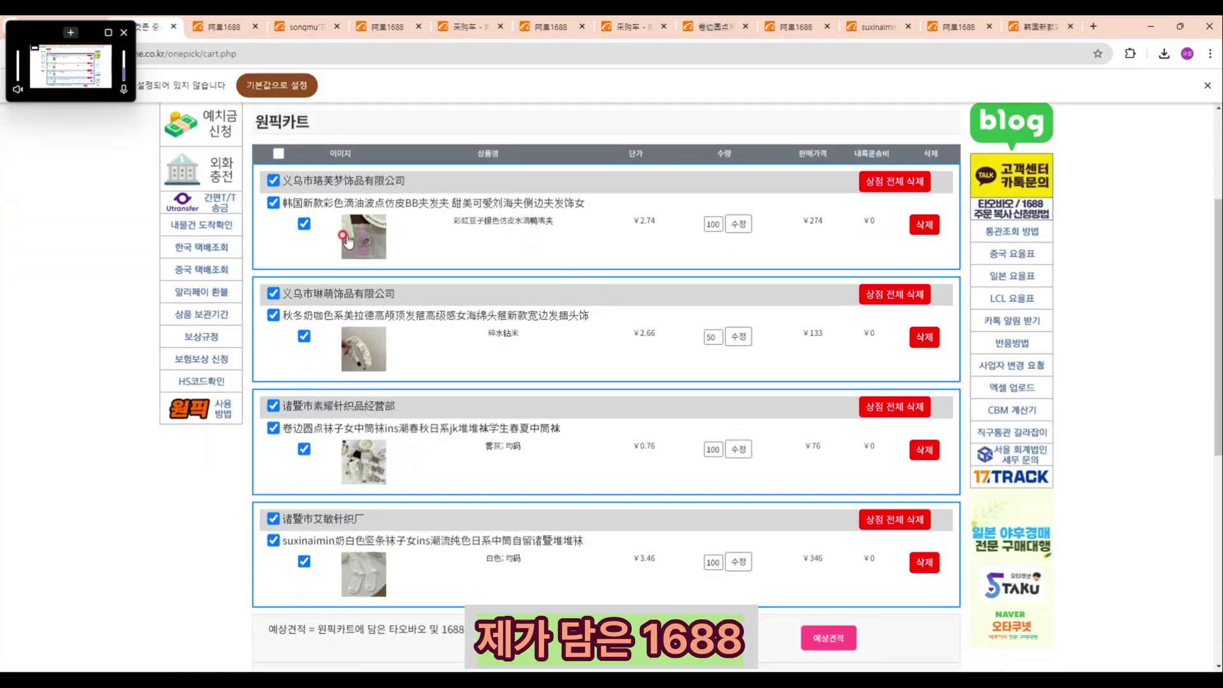
scroll(417, 332, down, 2)
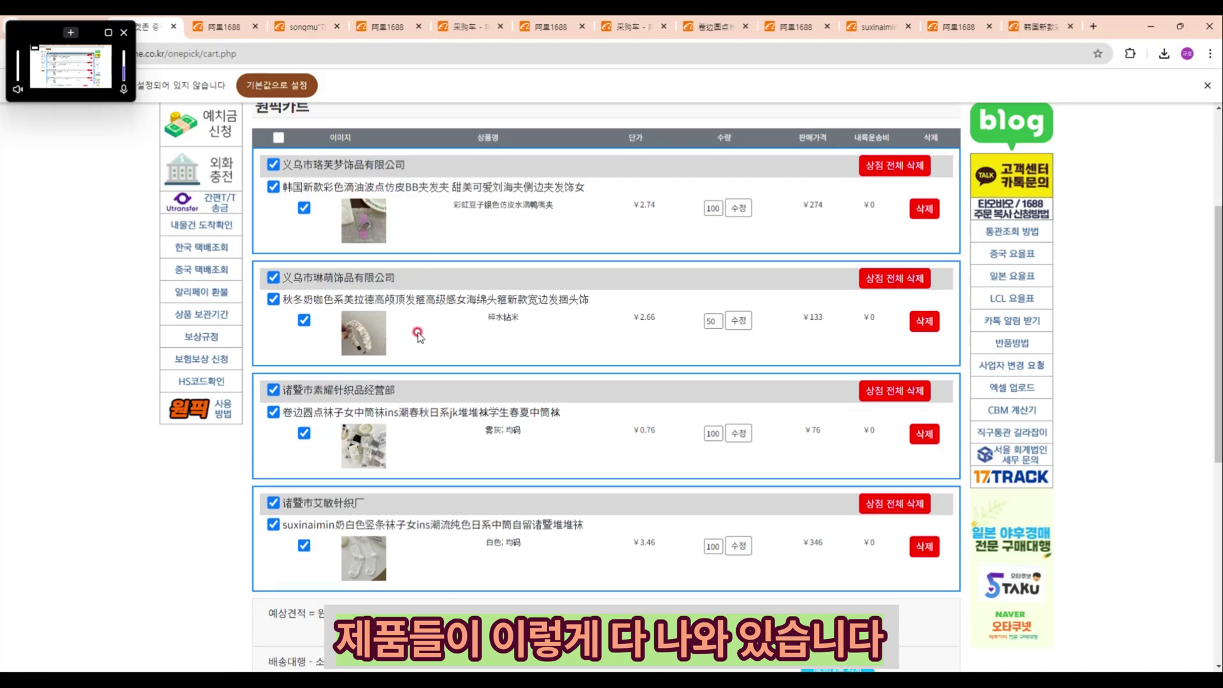
scroll(322, 325, up, 3)
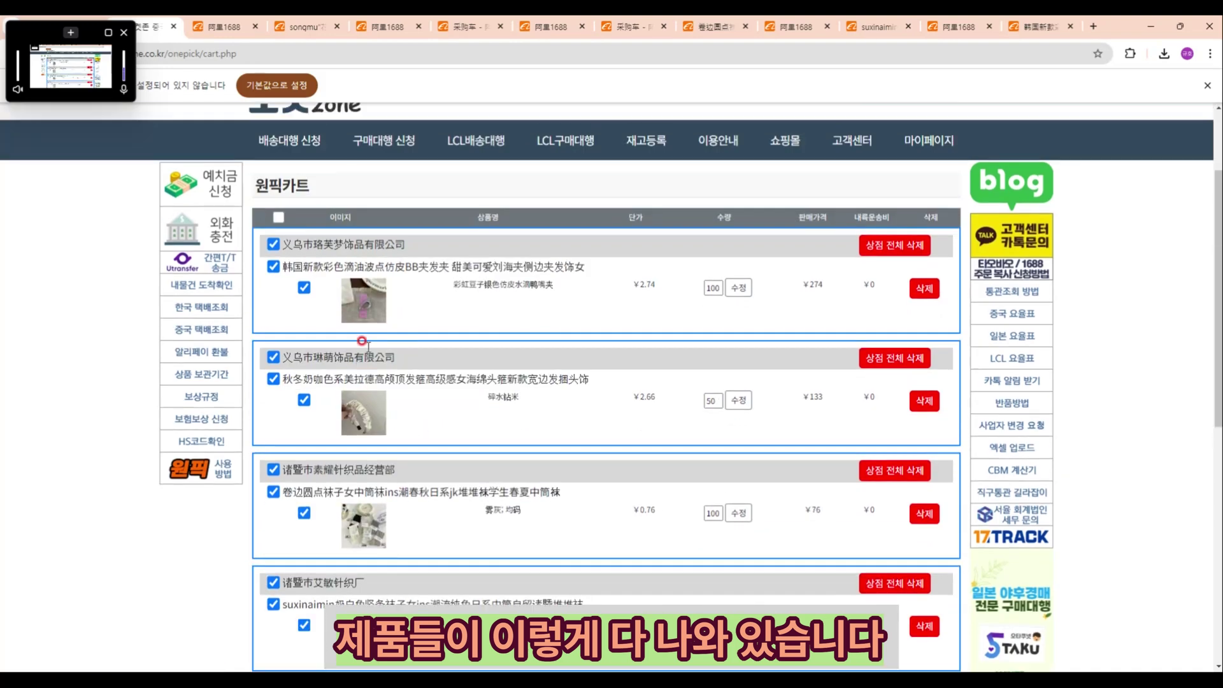
click(273, 245)
click(273, 357)
click(275, 469)
click(273, 358)
click(273, 245)
scroll(274, 255, down, 2)
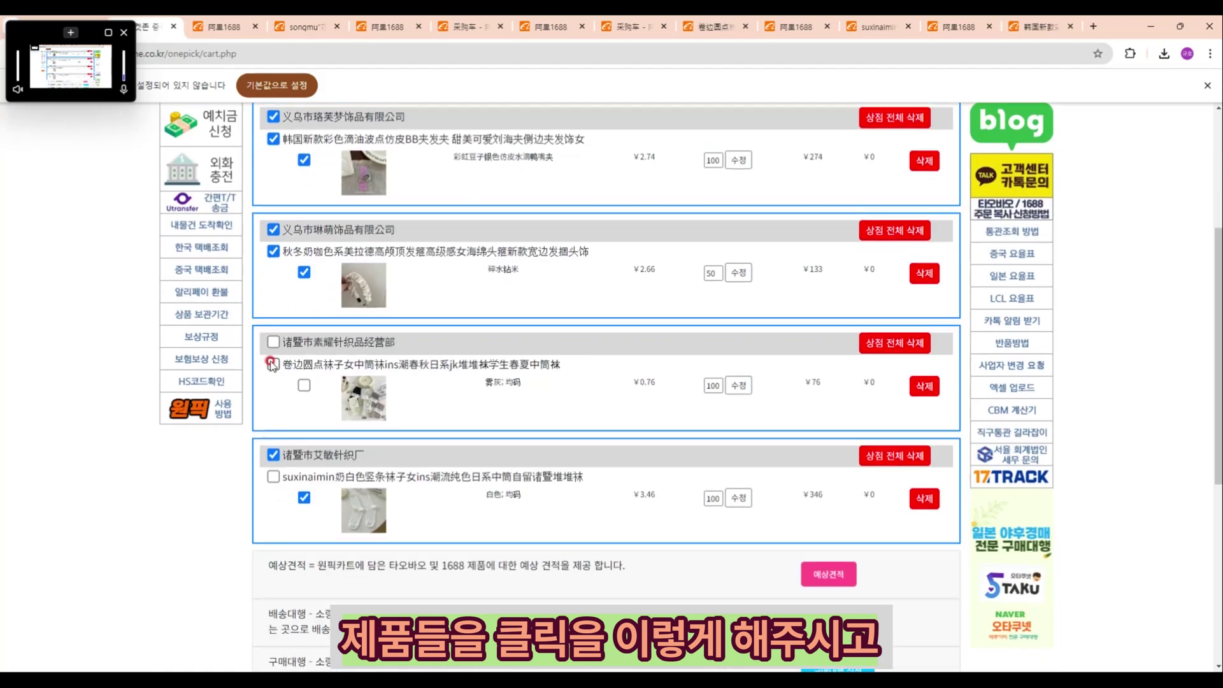
click(273, 344)
Step: Uncheck shop 诸暨市艾敏针织厂 and its white socks to exclude them from the order
click(273, 454)
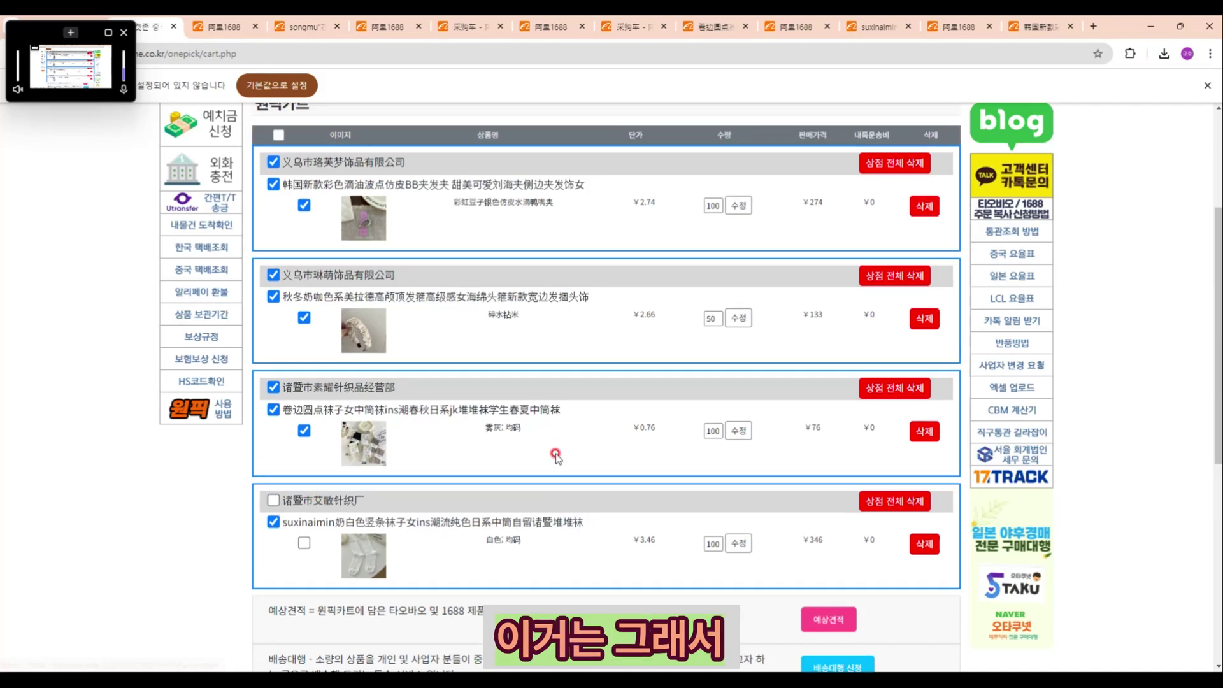
click(274, 475)
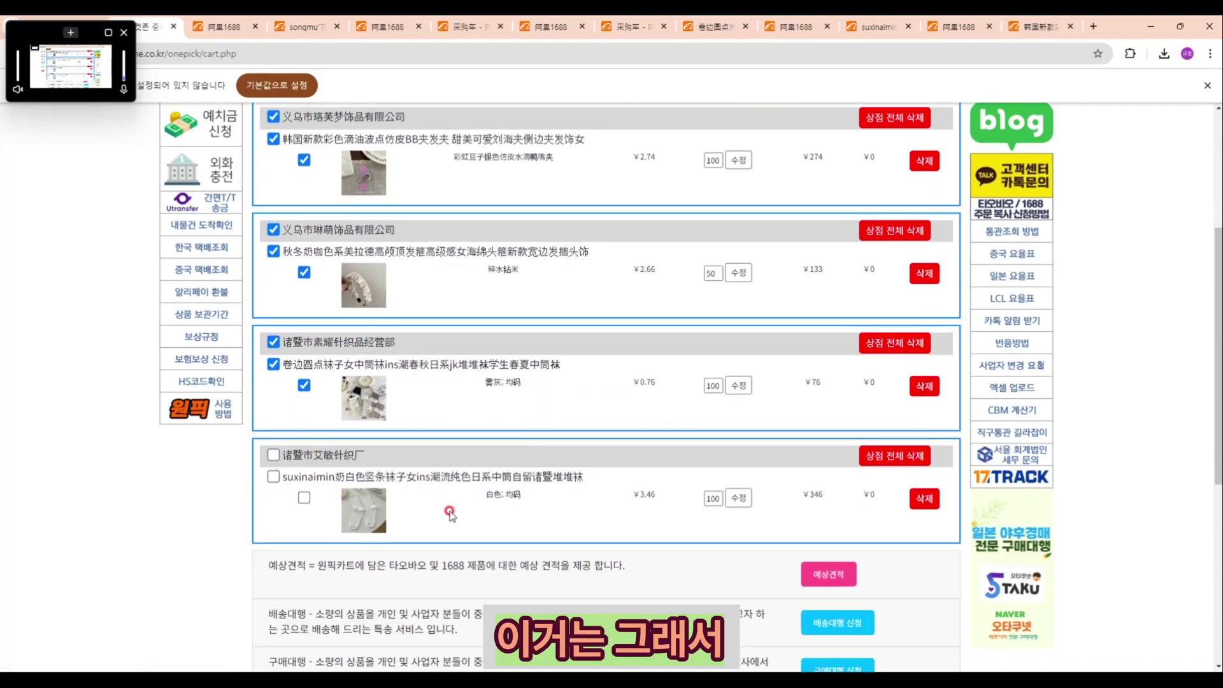
click(819, 575)
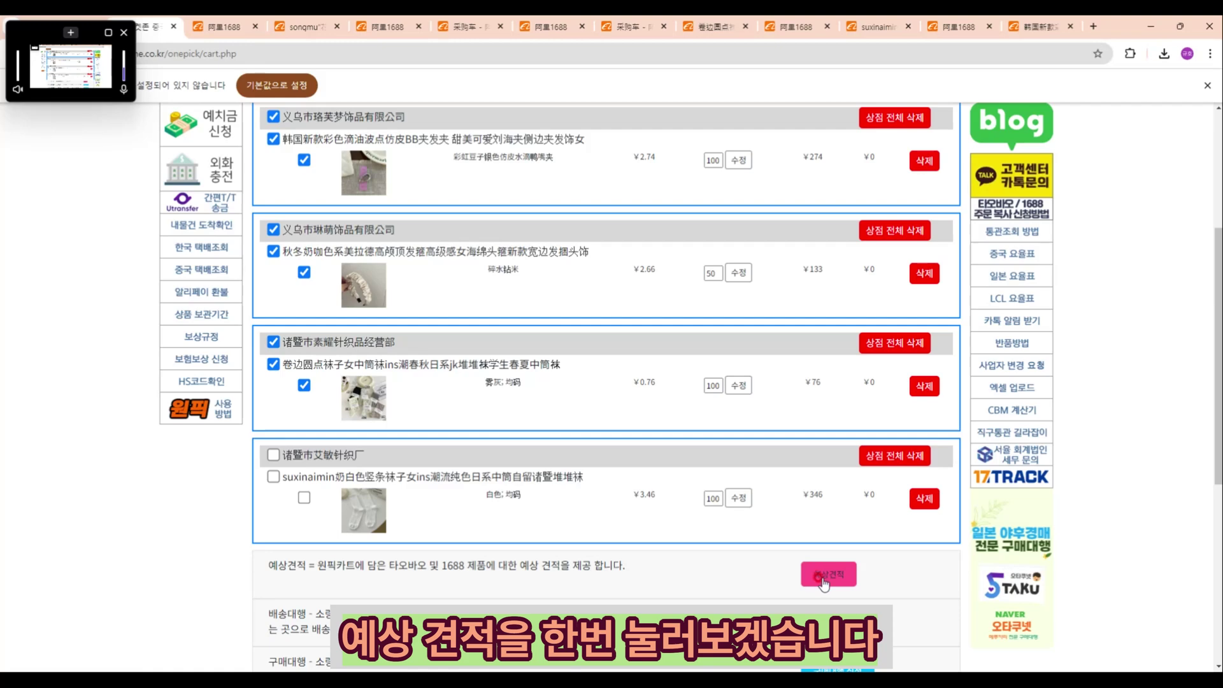
click(821, 577)
Step: Scroll through the estimate to review the three products and the ¥483.0 / ₩130,410 totals
scroll(676, 472, down, 2)
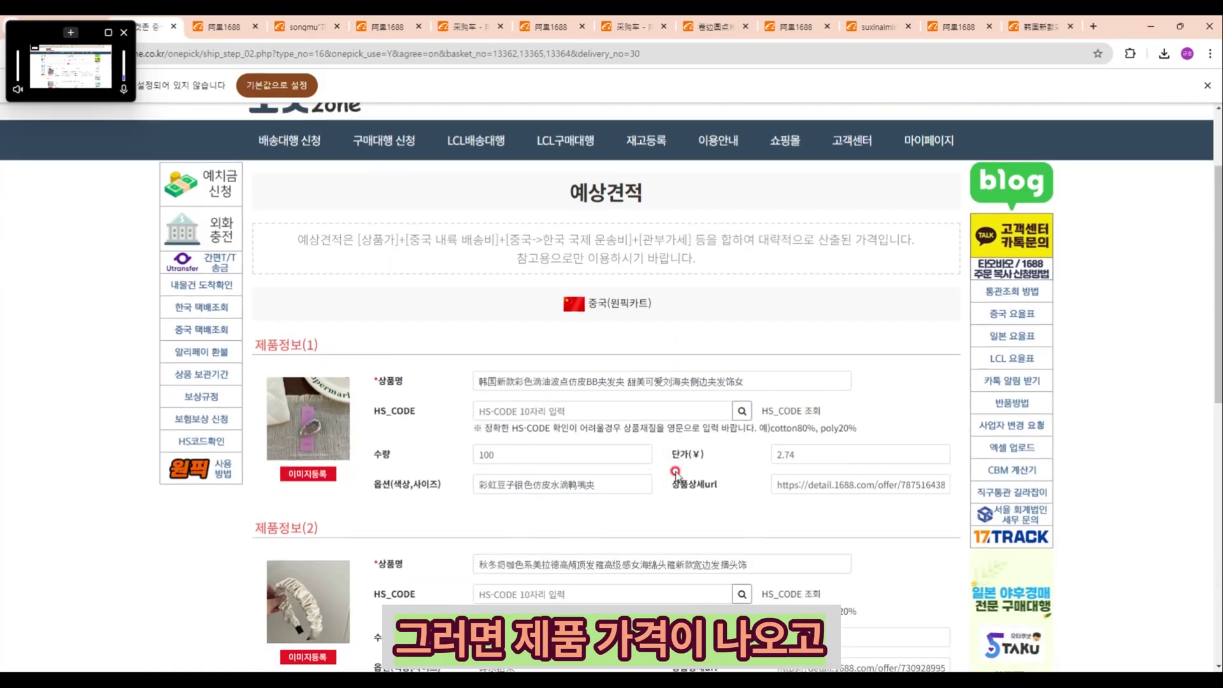
scroll(676, 475, down, 7)
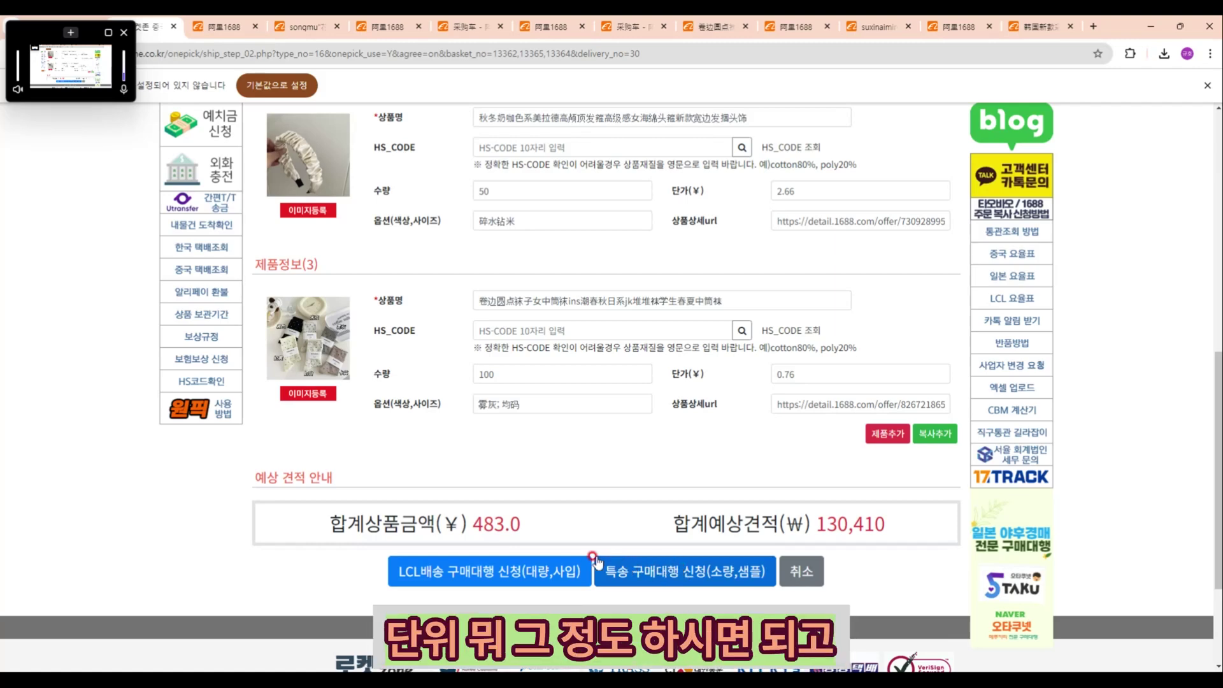
scroll(567, 547, up, 3)
scroll(451, 533, up, 2)
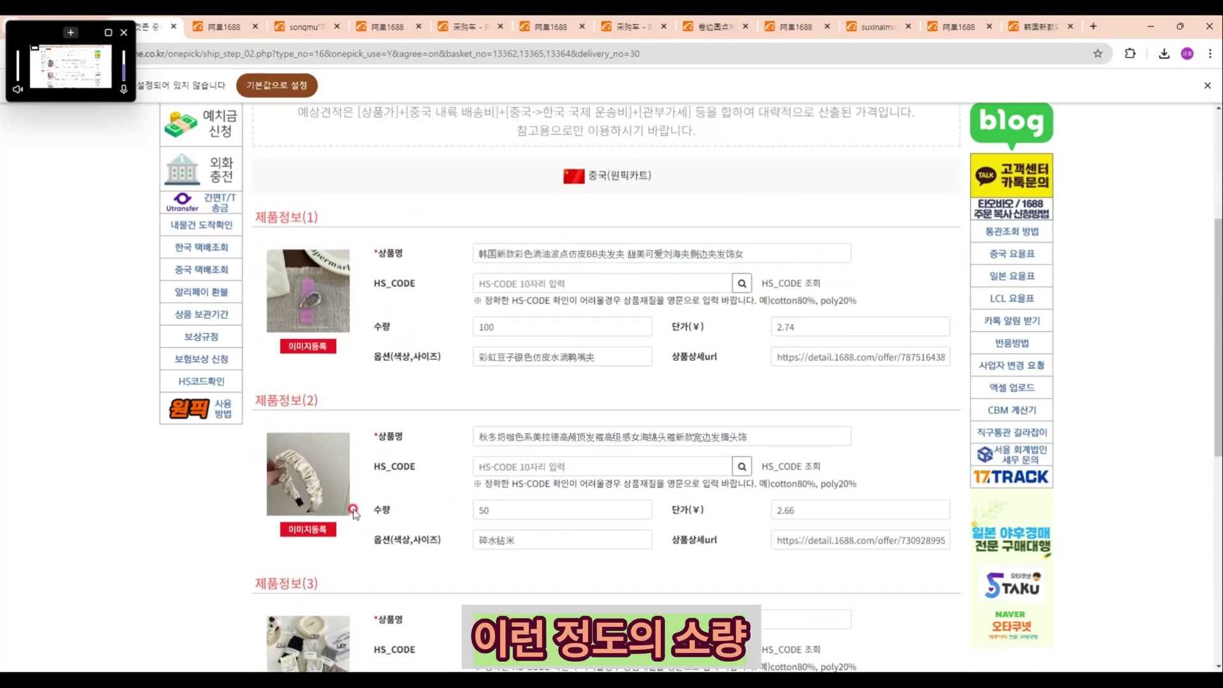
scroll(484, 385, down, 5)
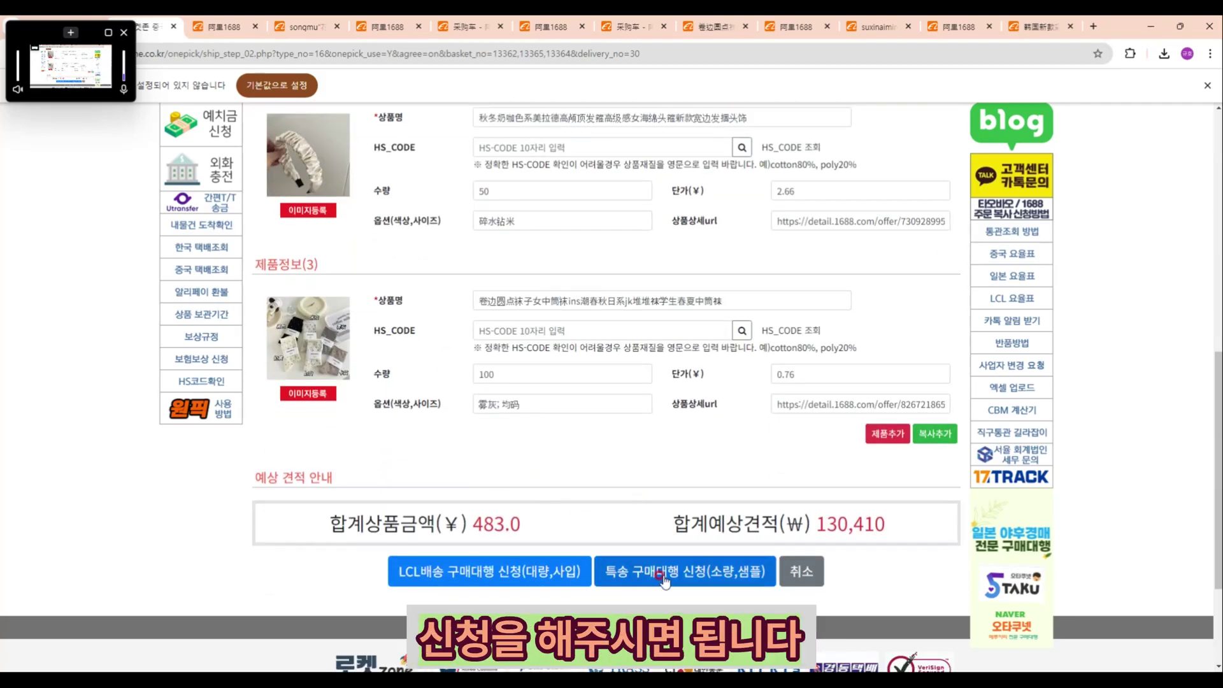
scroll(663, 577, up, 15)
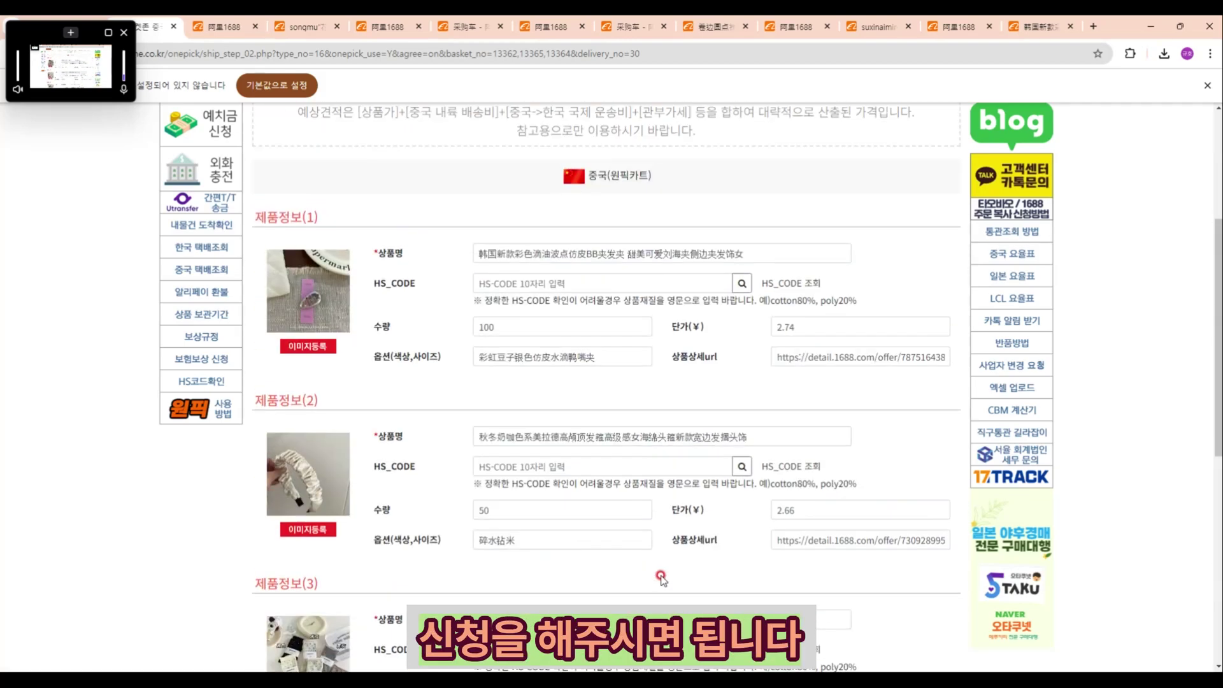
scroll(474, 408, down, 4)
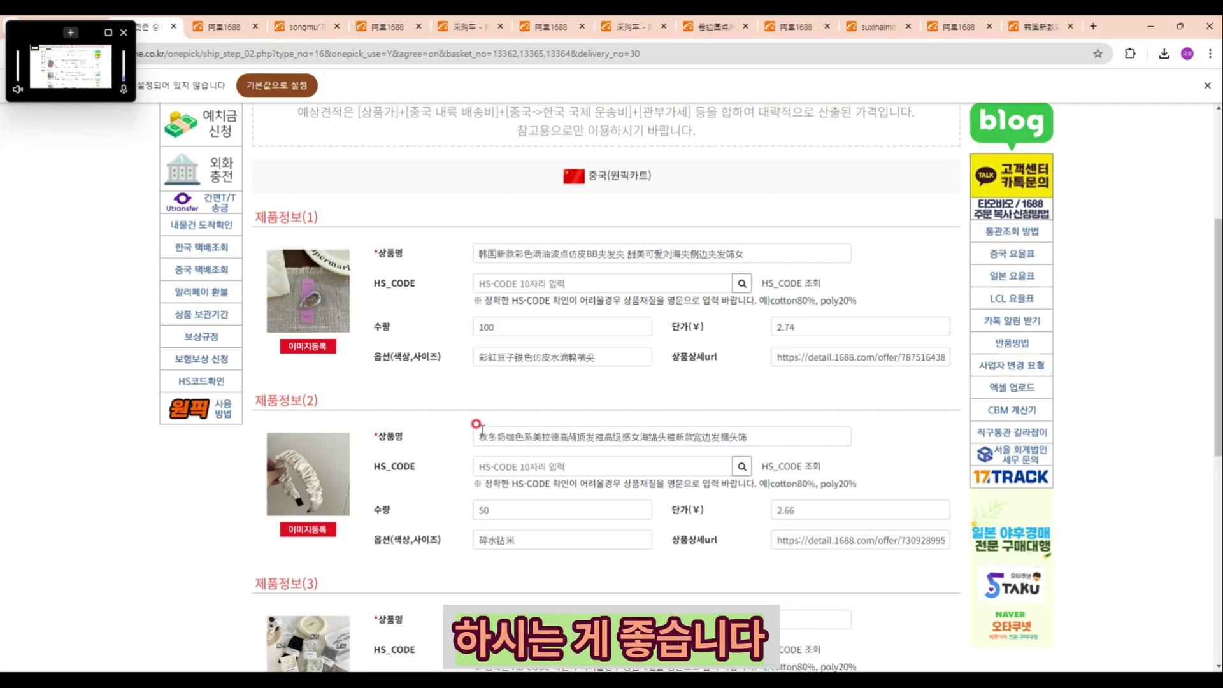
scroll(439, 118, up, 4)
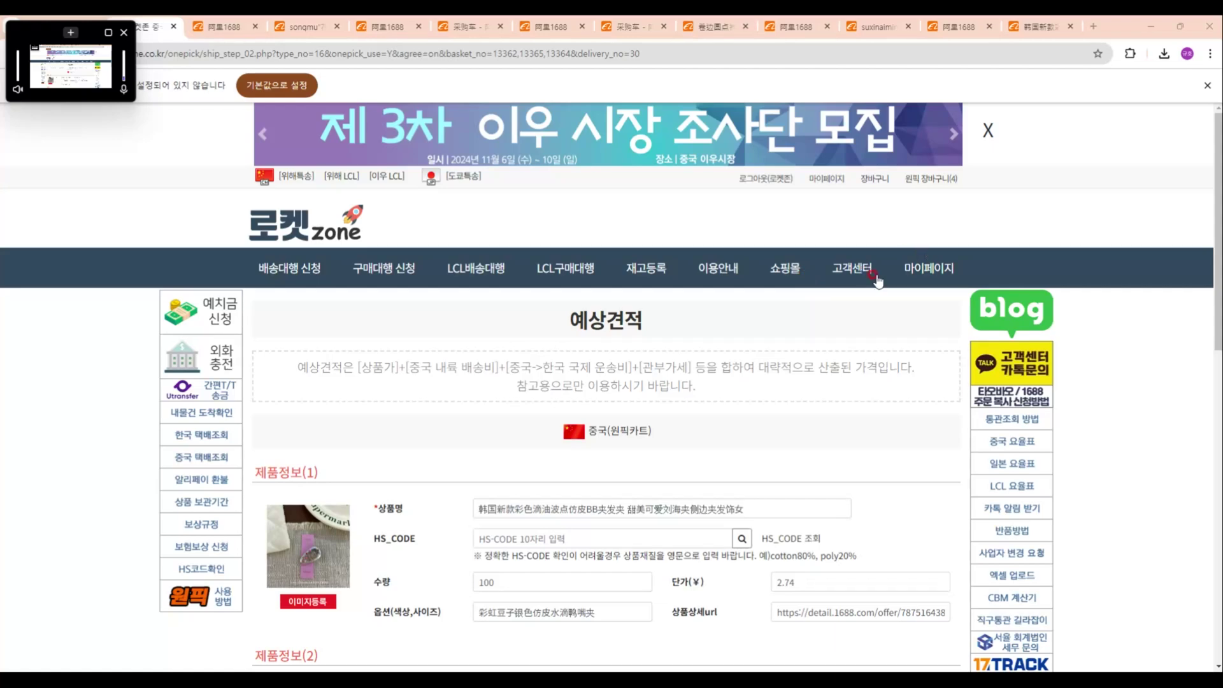
click(930, 179)
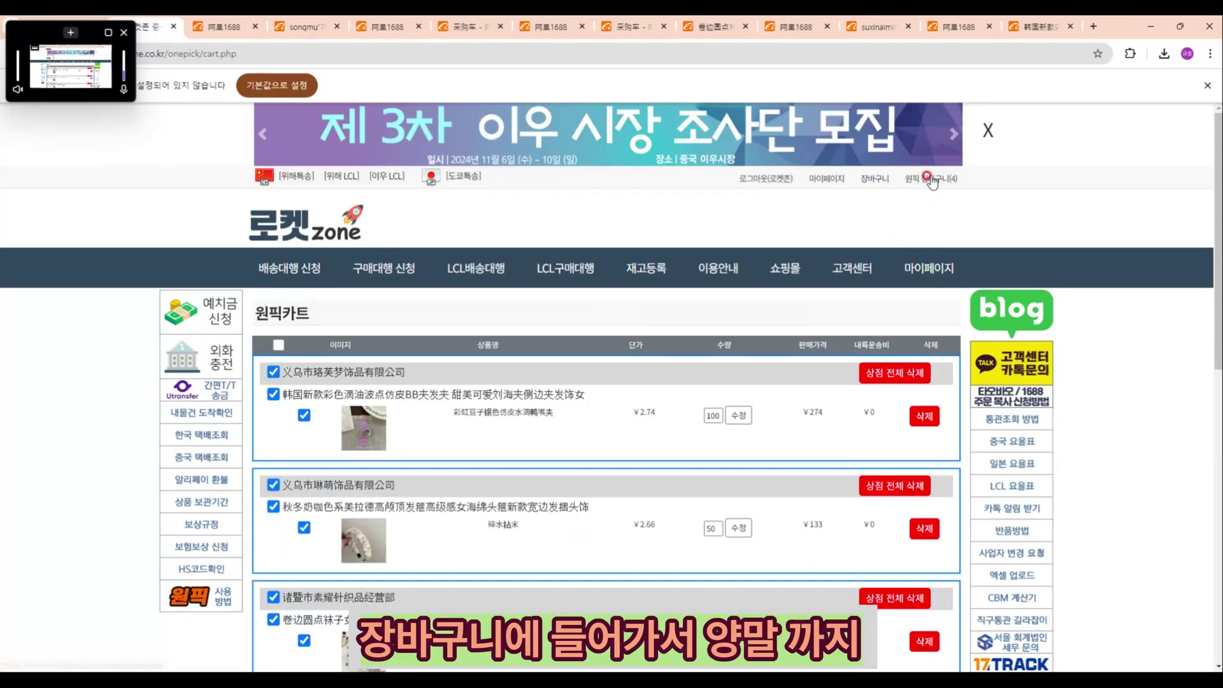
scroll(508, 366, down, 2)
scroll(508, 365, down, 3)
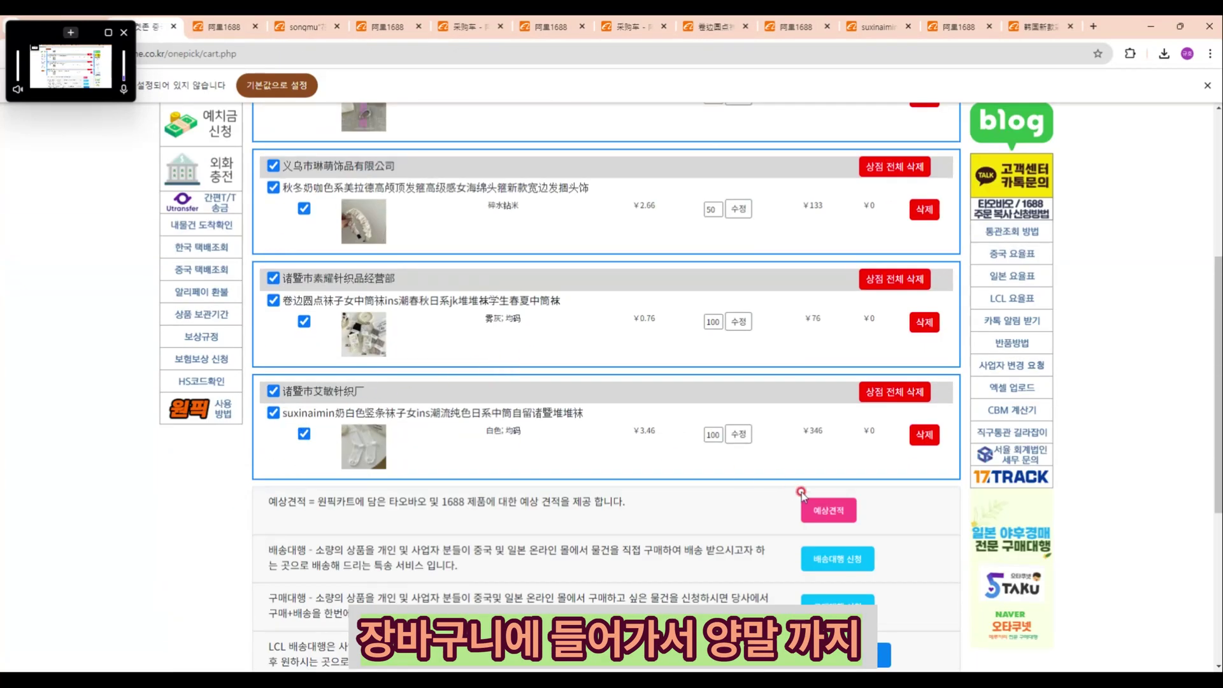
scroll(805, 532, up, 5)
scroll(828, 532, down, 5)
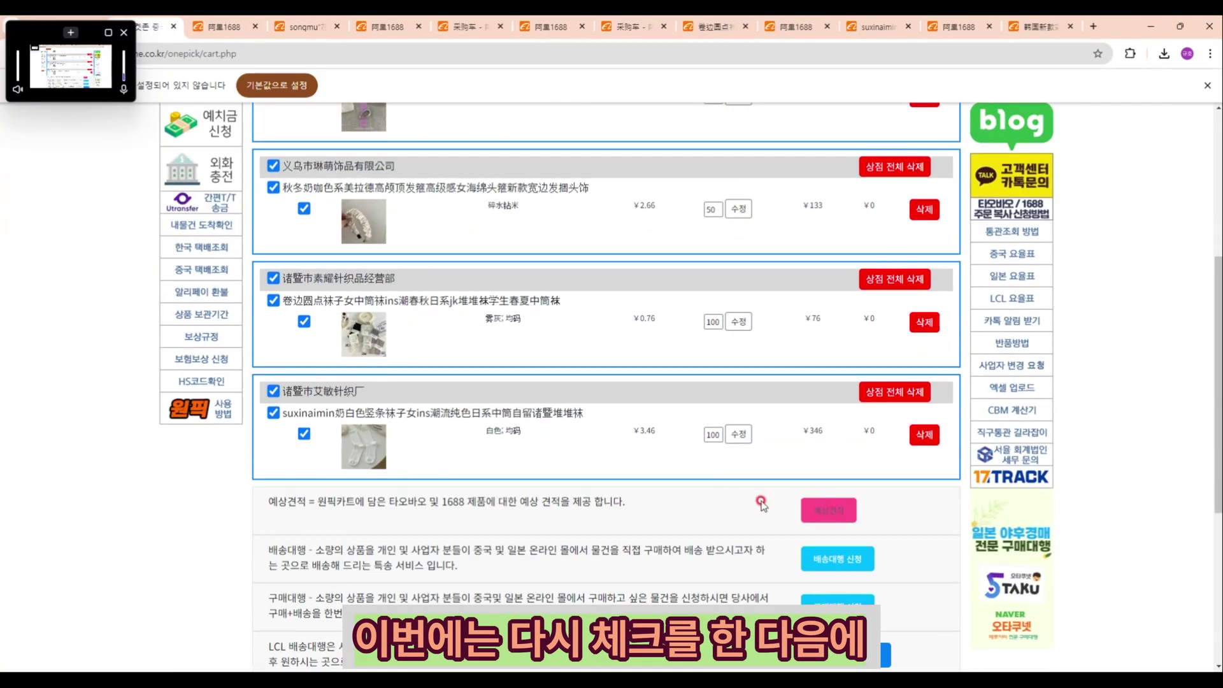
click(830, 511)
scroll(822, 513, down, 12)
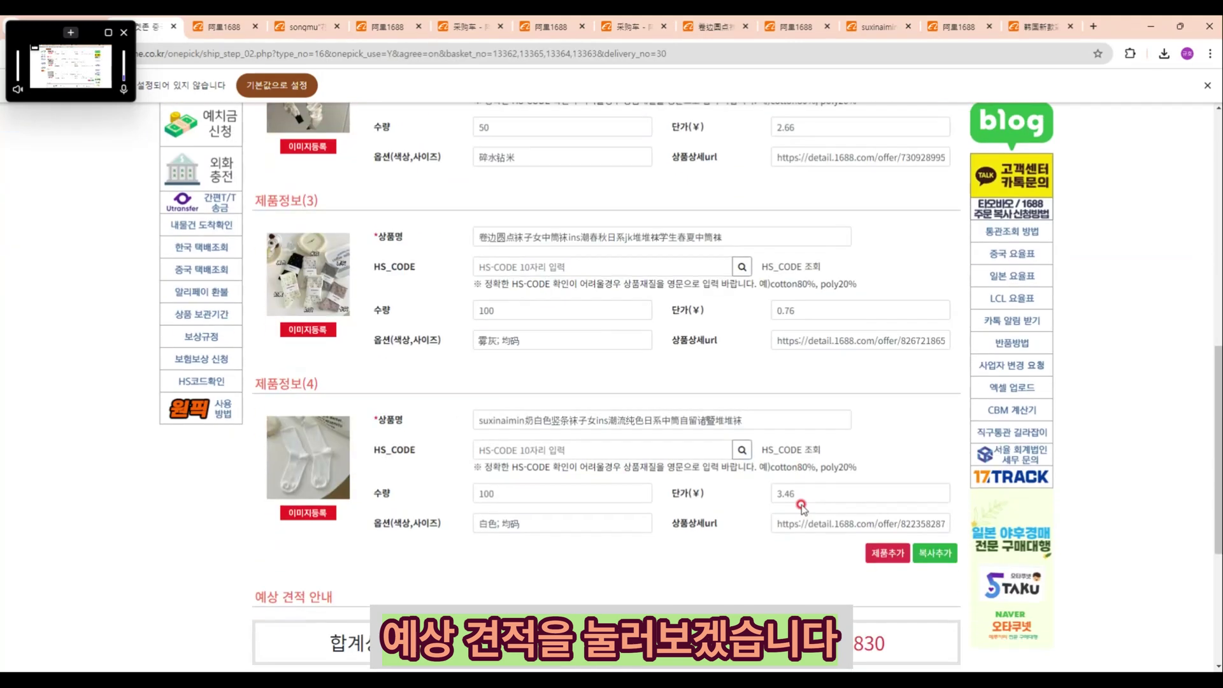
scroll(746, 508, down, 2)
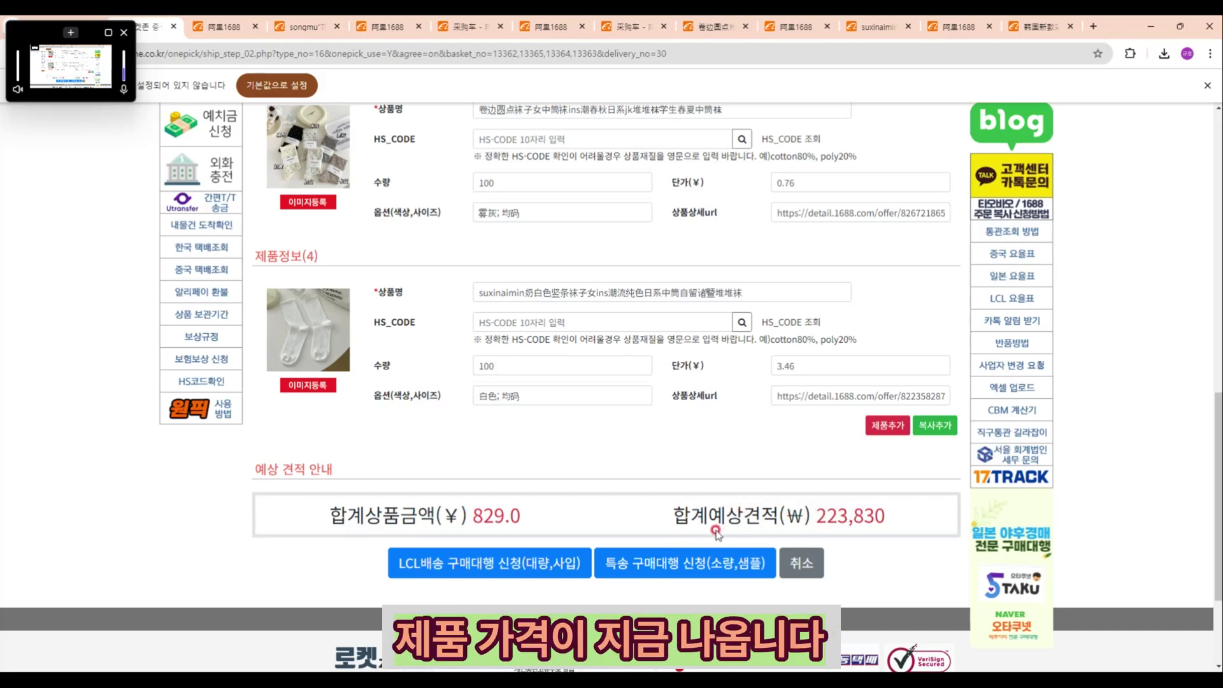
Step: On the express purchase-agency form, set product 1's category to 머리핀 and product 2's to 헤어밴드
click(665, 573)
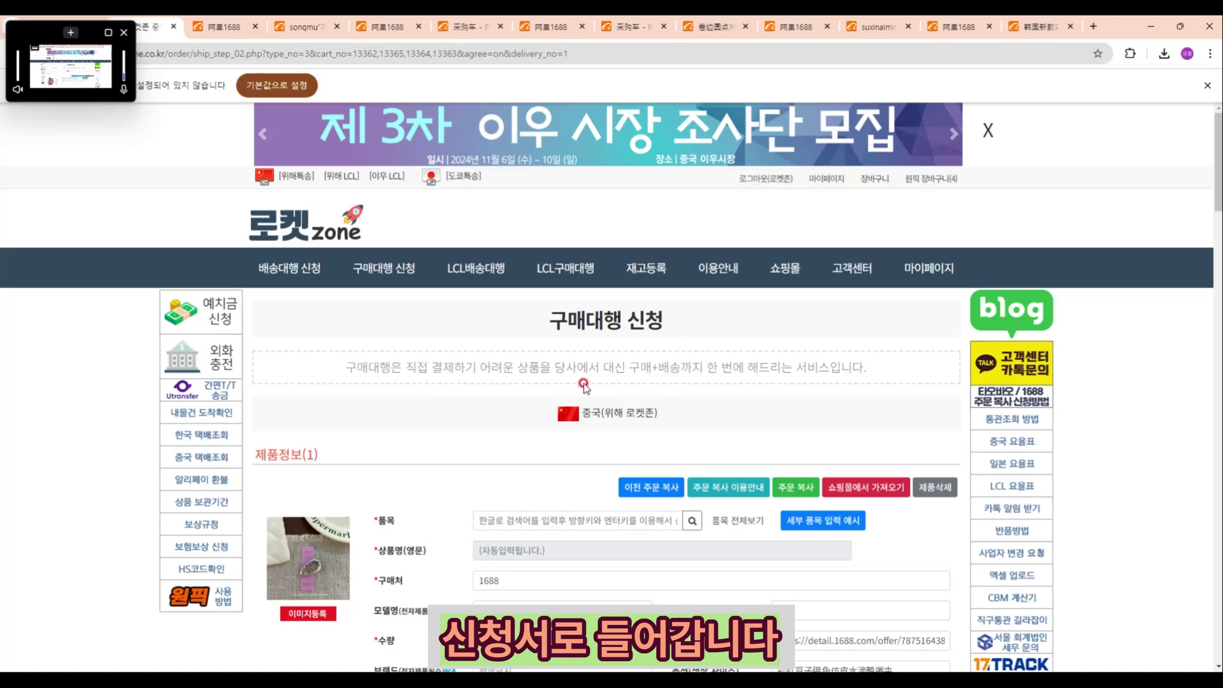
scroll(589, 381, down, 4)
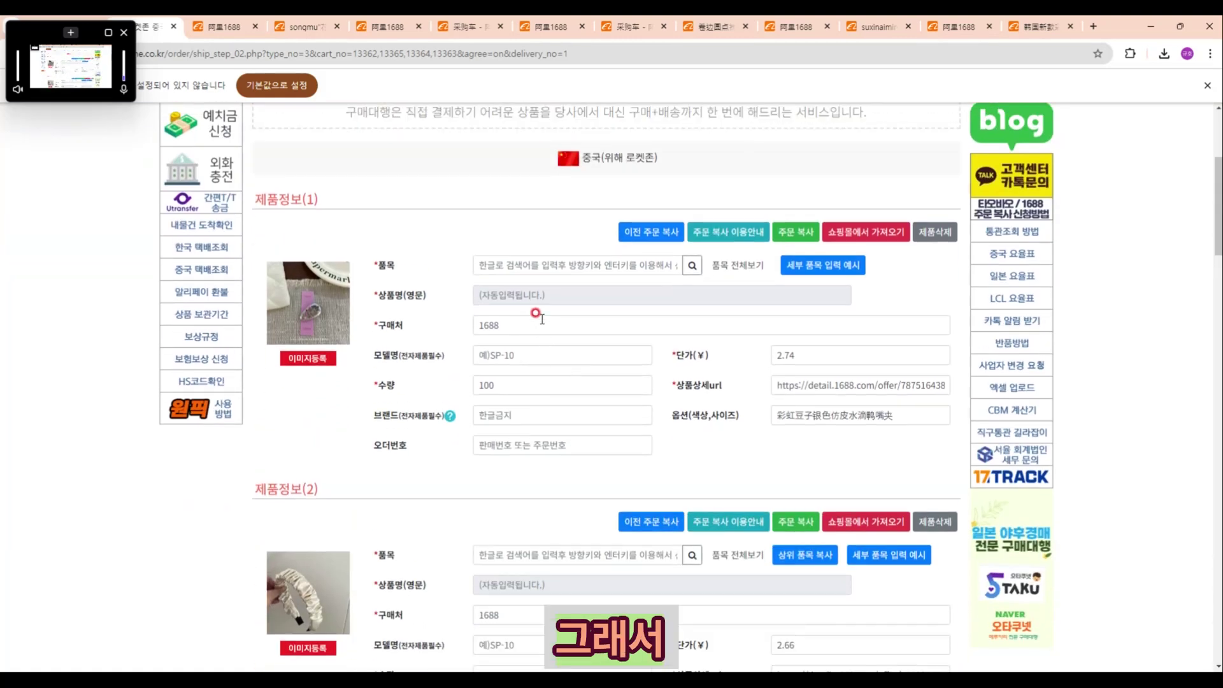
click(534, 263)
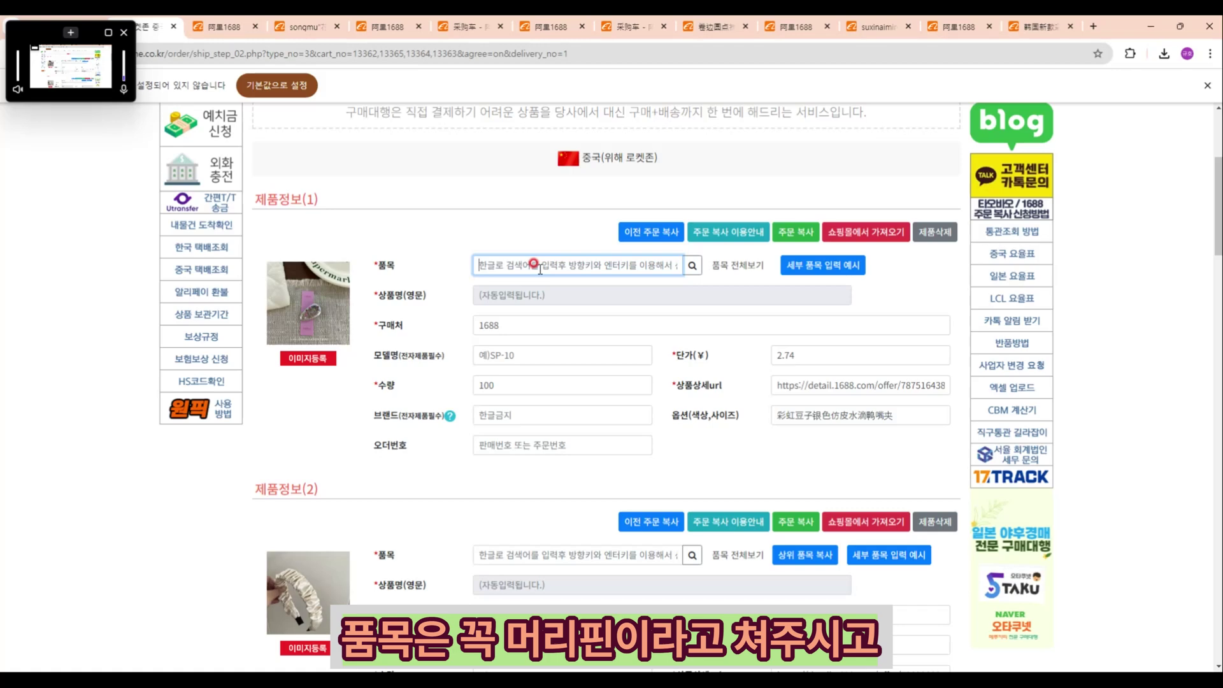
text(ajfl)
key(BackSpace)
key(BackSpace)
key(BackSpace)
key(BackSpace)
text(머리핀)
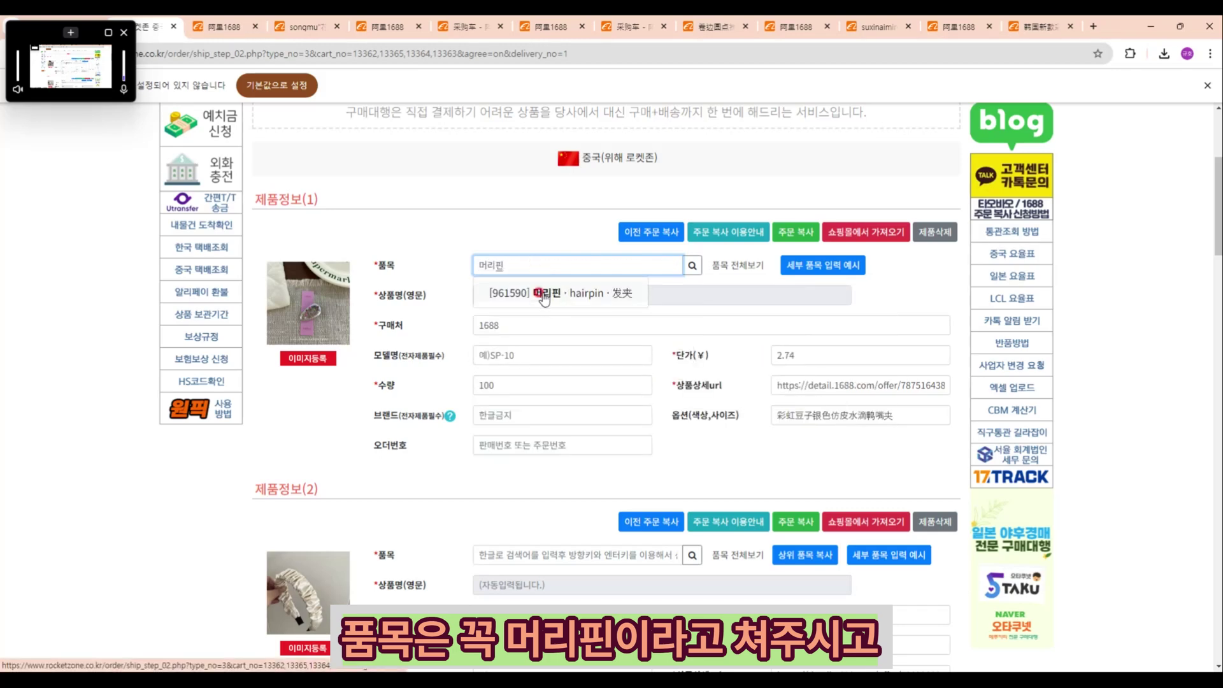
click(498, 557)
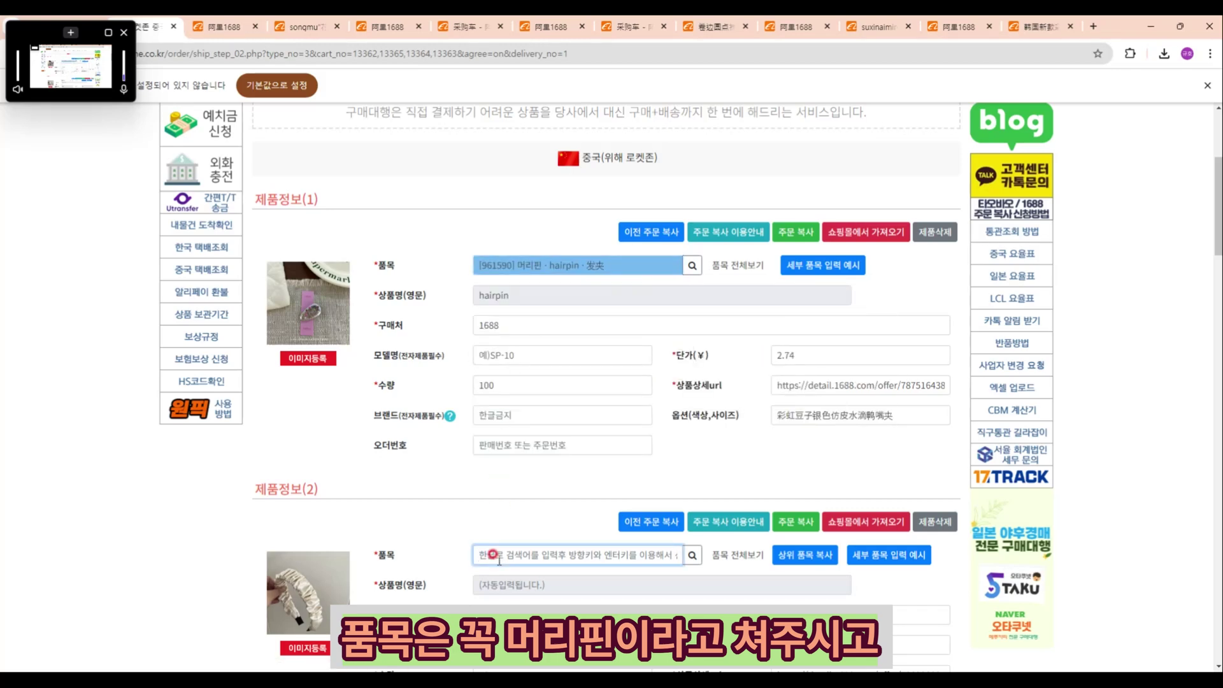
text(헤어)
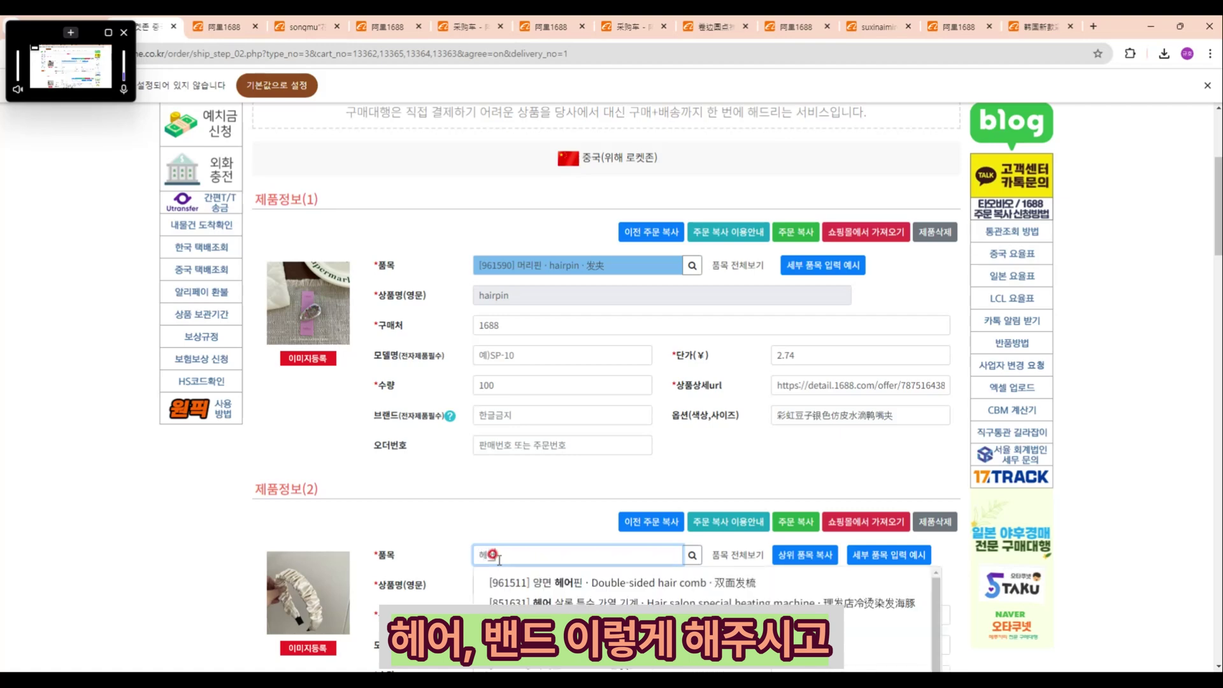
text(밴드)
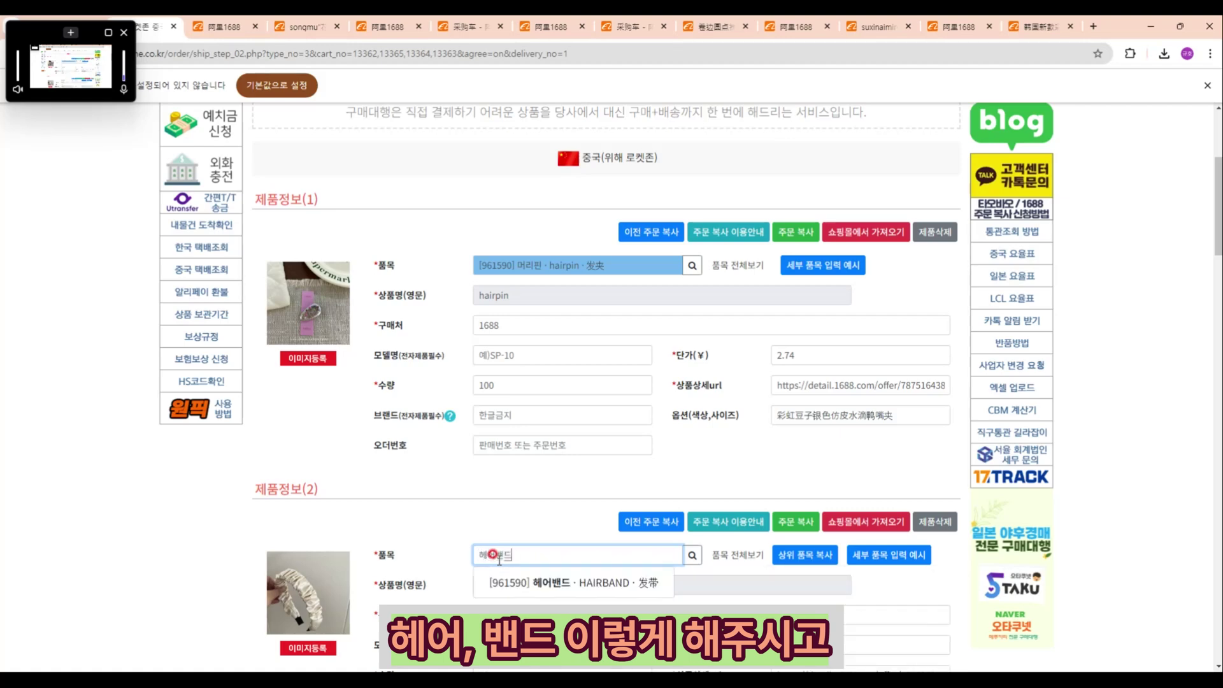
Step: Set products 3 and 4 to the 611594 양말 · SOCKS category
scroll(539, 581, down, 4)
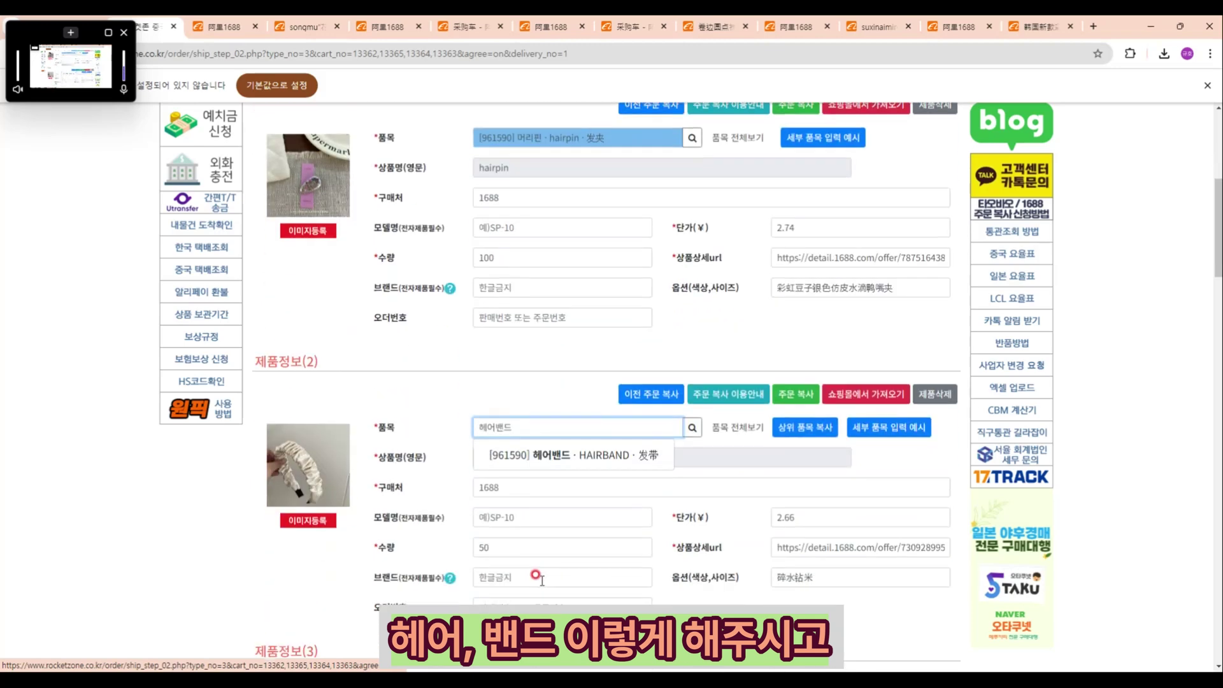
scroll(538, 581, down, 1)
click(528, 526)
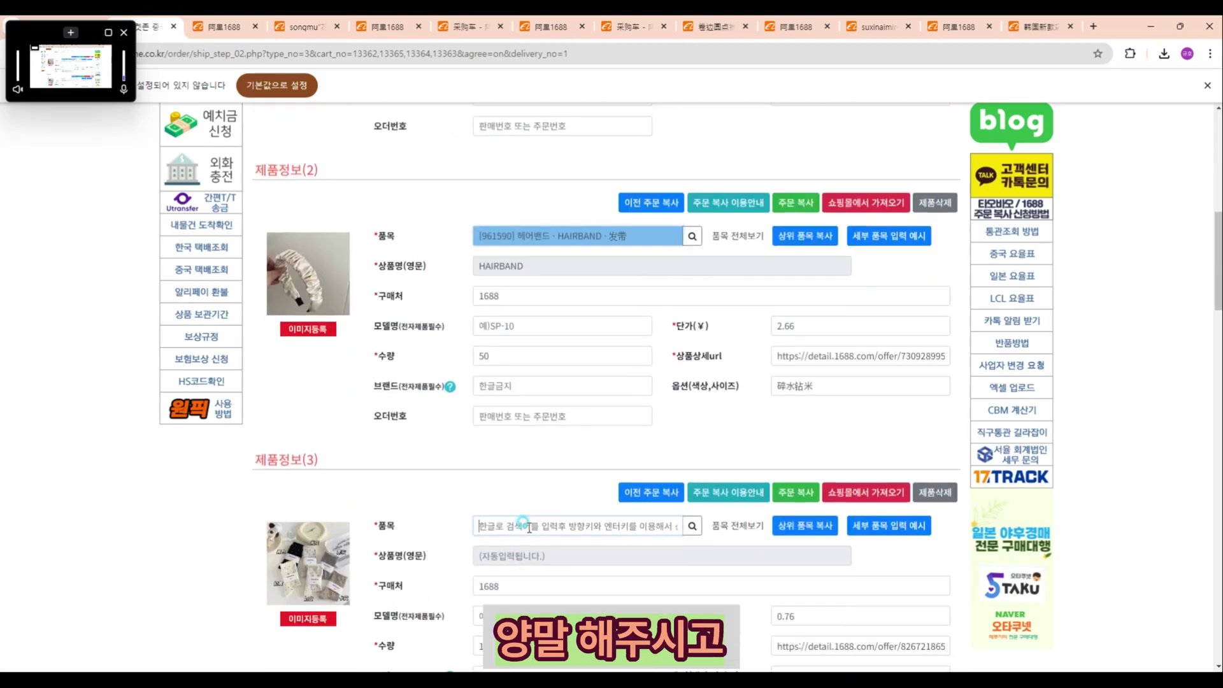
text(ㅇ)
text(양말)
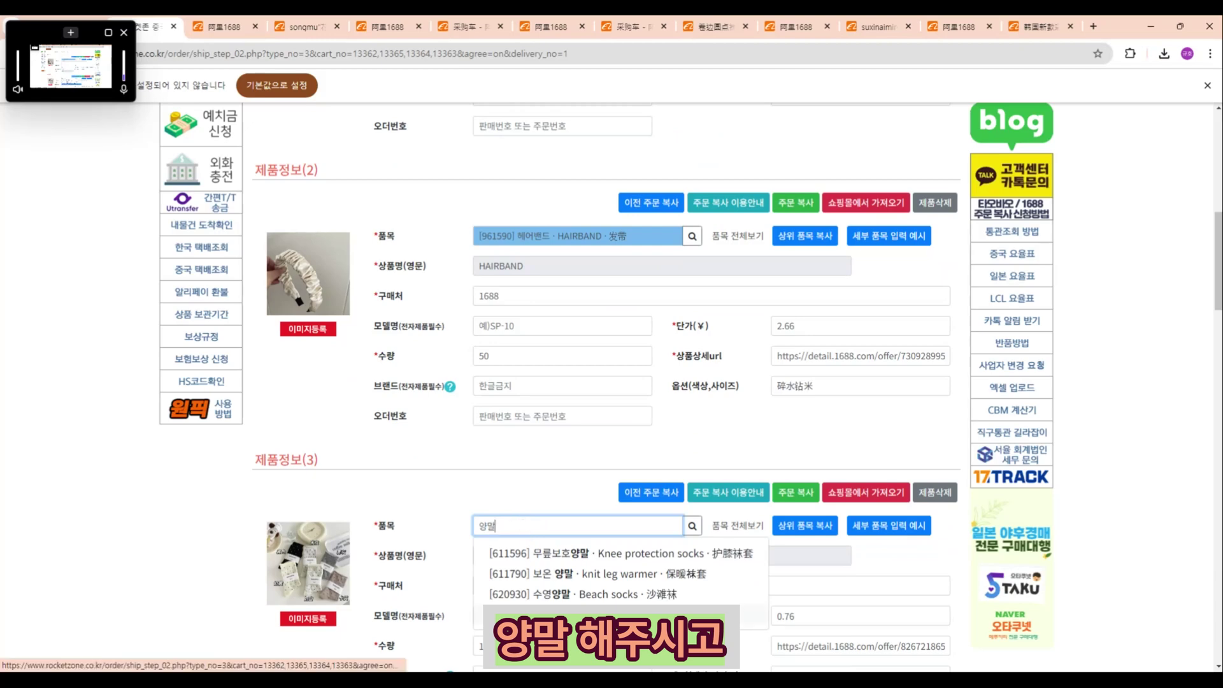
scroll(543, 568, down, 1)
click(544, 558)
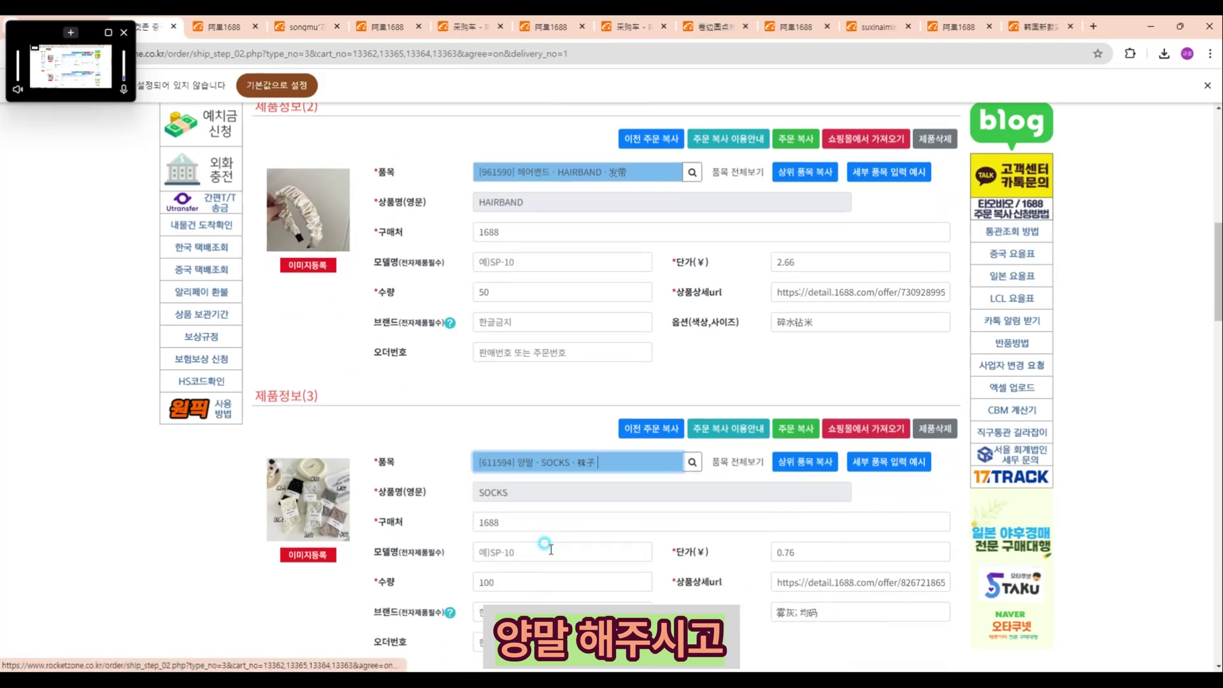
scroll(544, 548, down, 3)
click(515, 562)
text(양말)
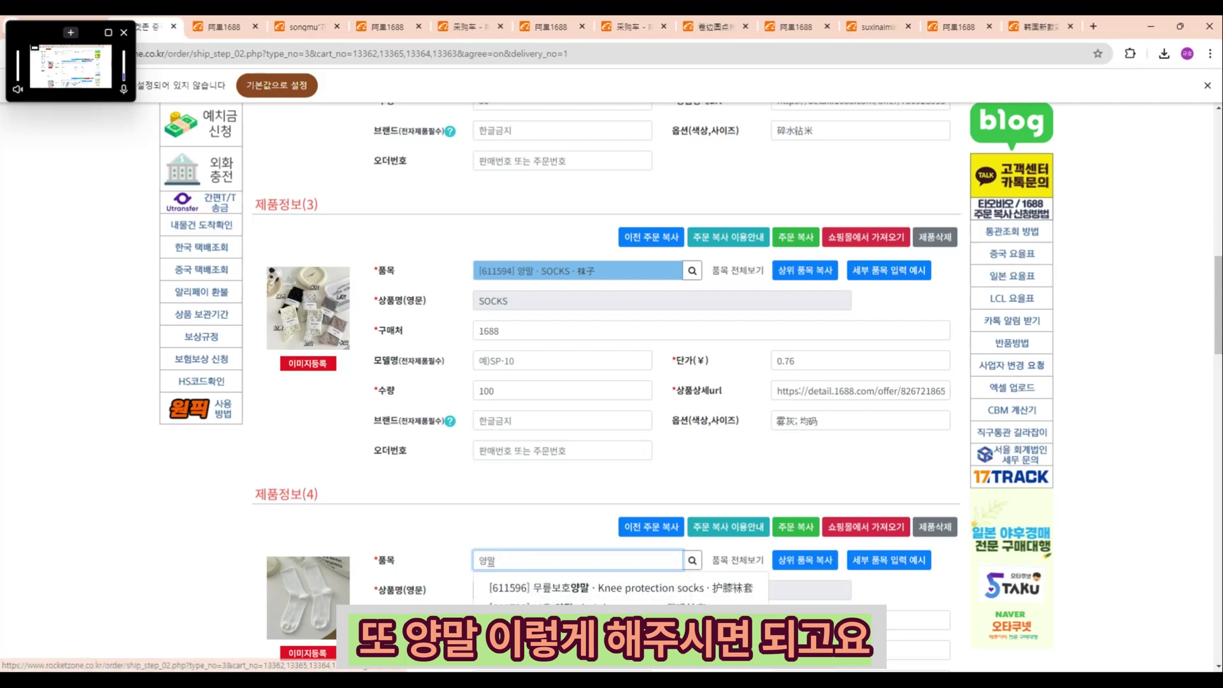
click(543, 611)
scroll(543, 611, down, 4)
scroll(453, 504, down, 5)
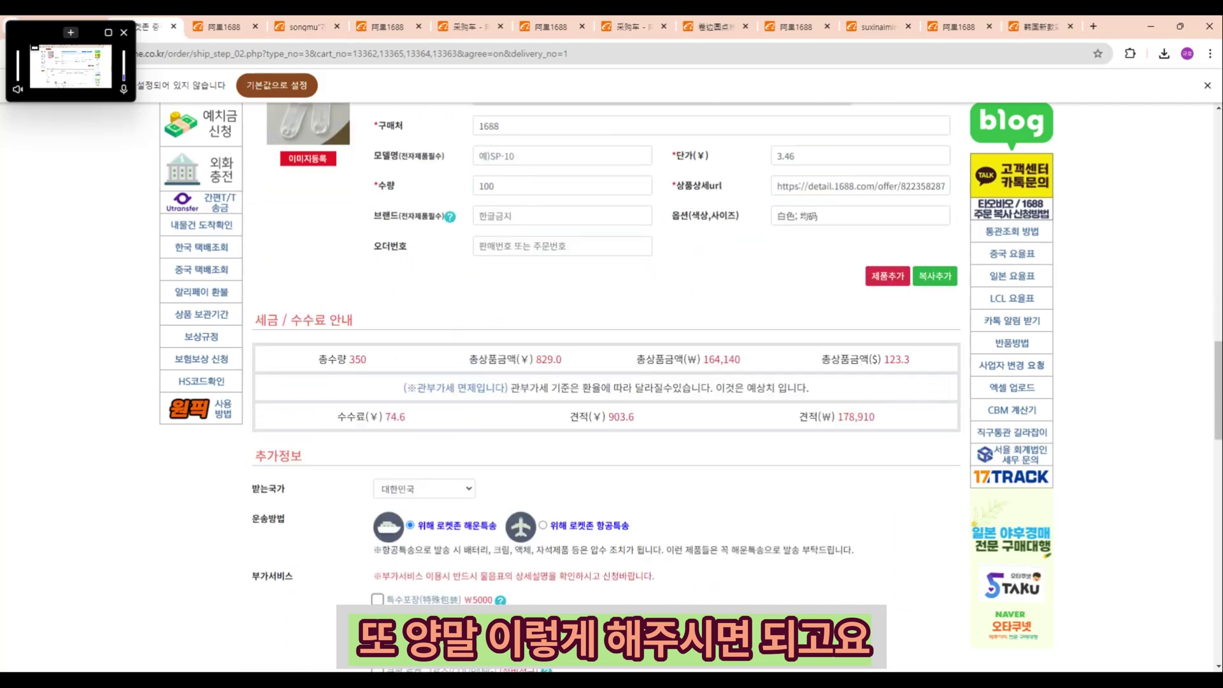
click(452, 503)
click(427, 446)
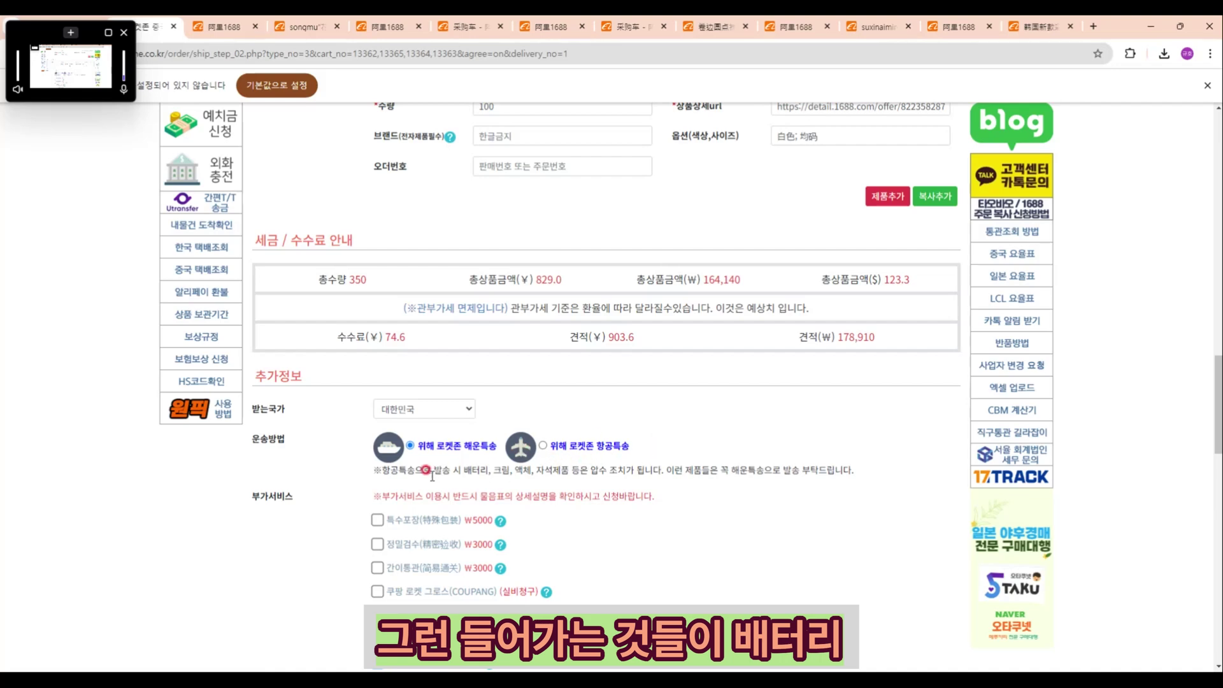
drag(434, 472, 684, 460)
click(688, 471)
click(688, 470)
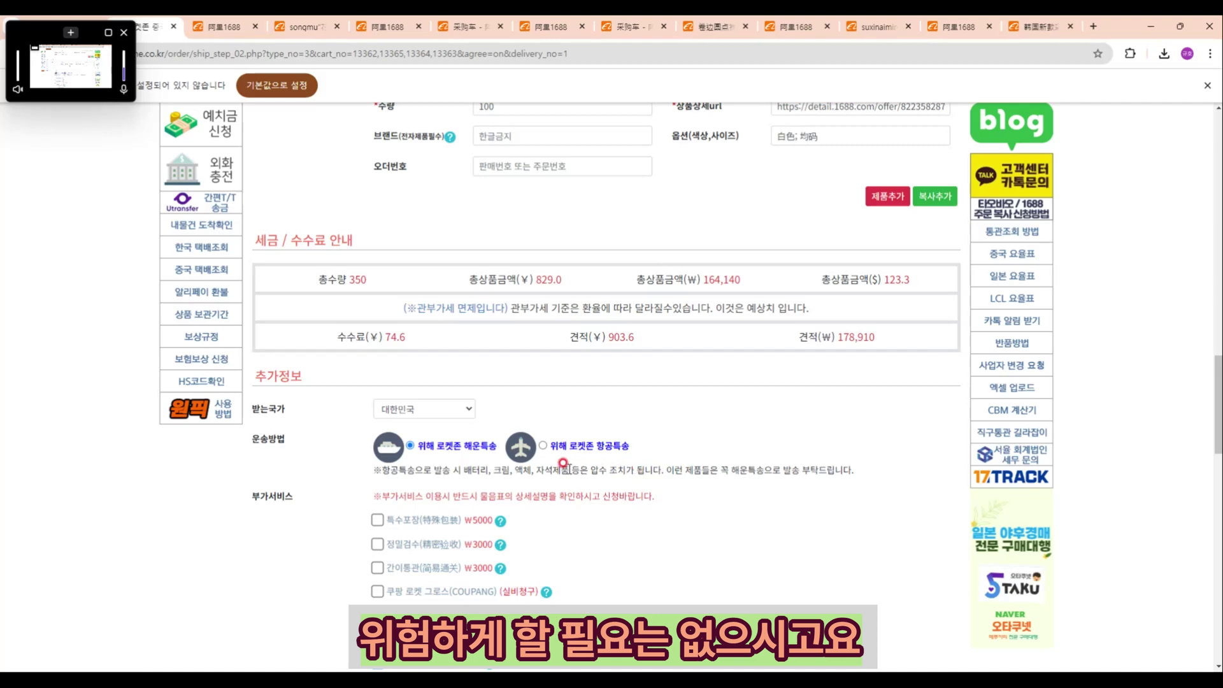
scroll(569, 457, down, 3)
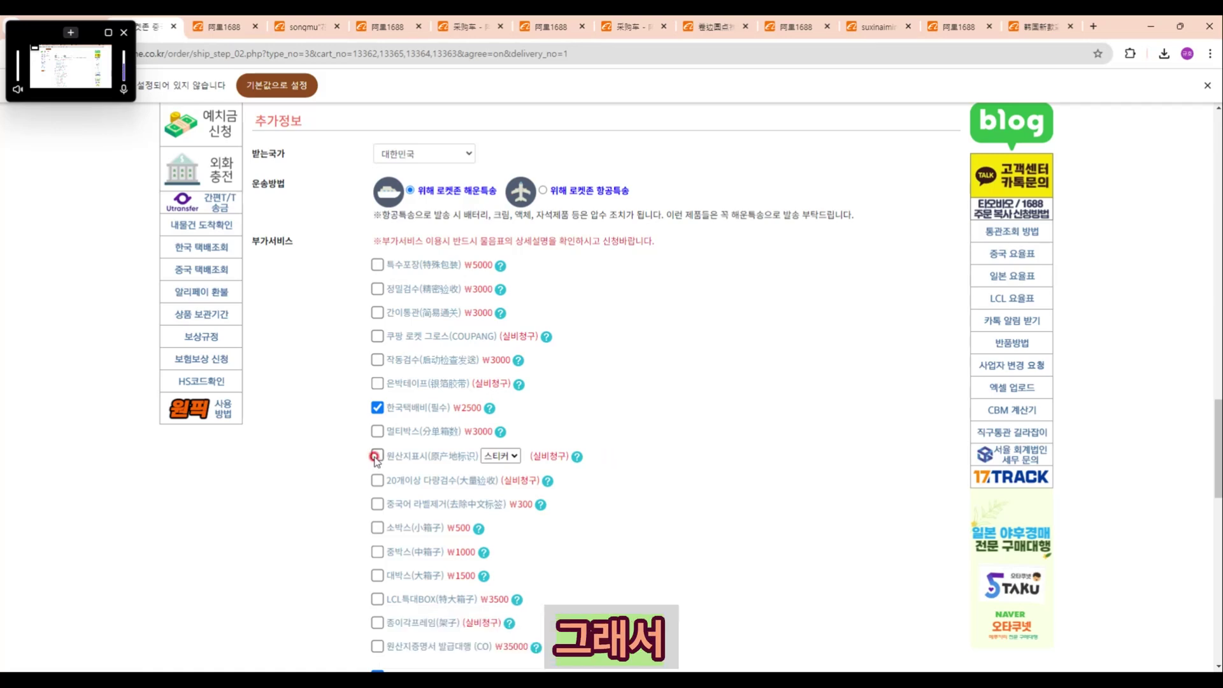
Step: Tick origin marking (원산지표시) using 스티커, then review its service description and prices
click(377, 456)
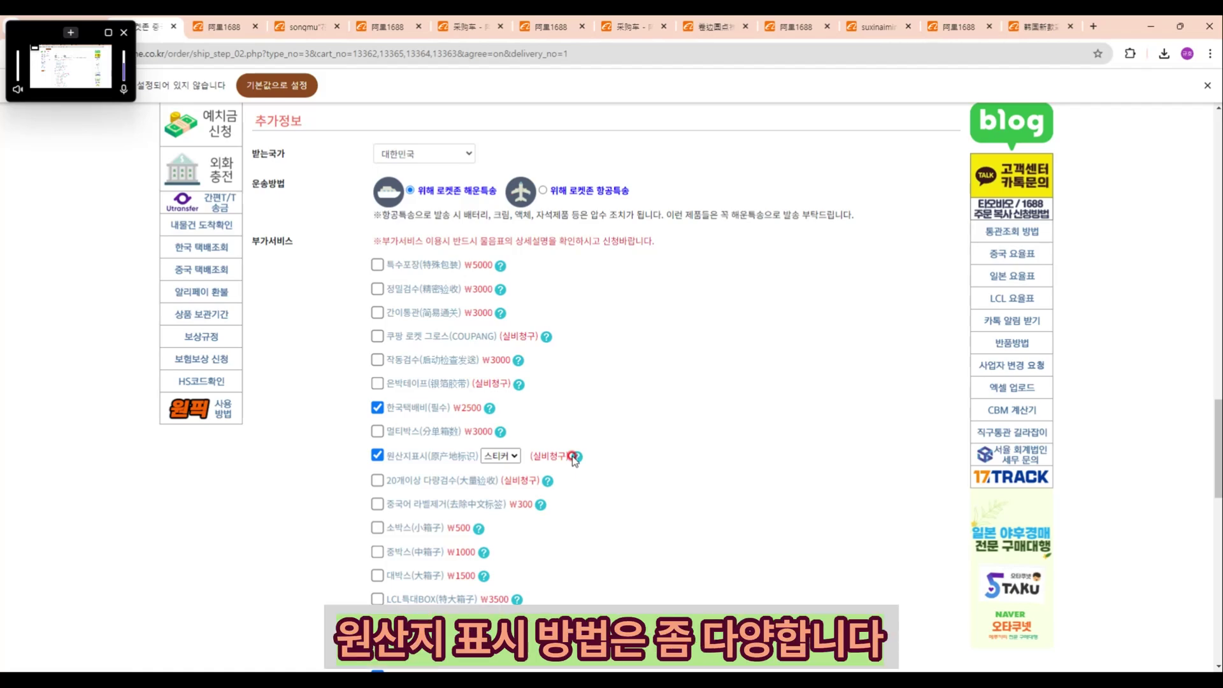
click(514, 456)
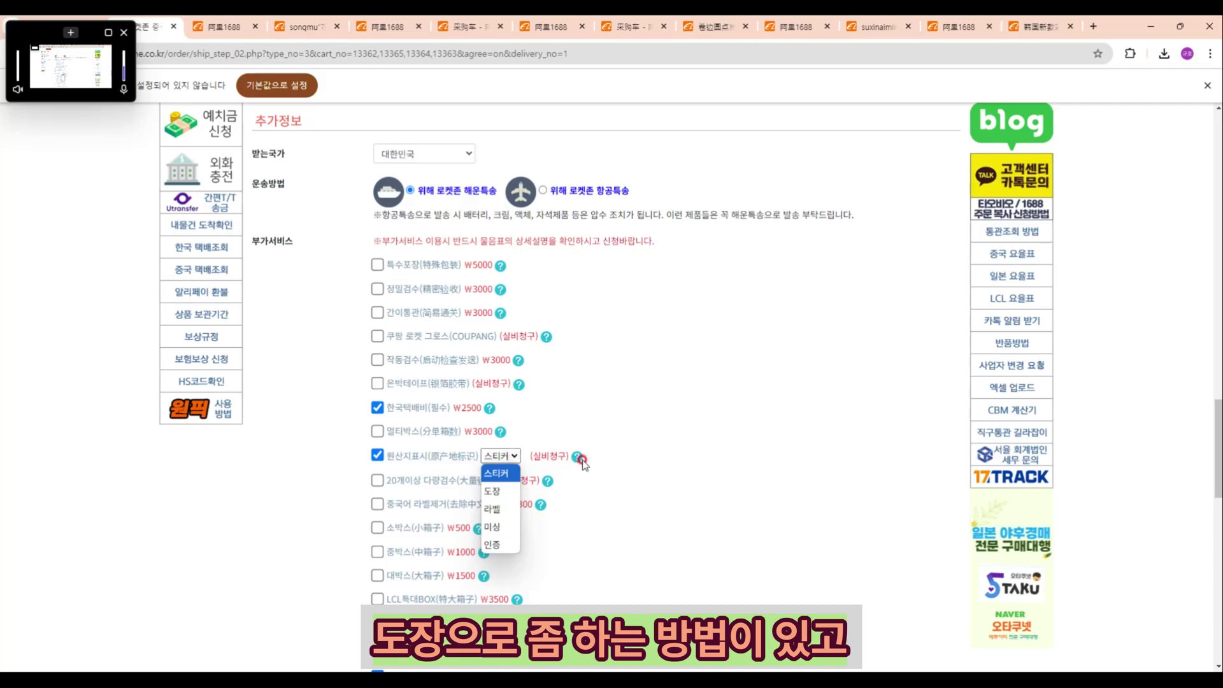
click(577, 457)
click(577, 457)
scroll(553, 505, down, 1)
scroll(552, 505, down, 1)
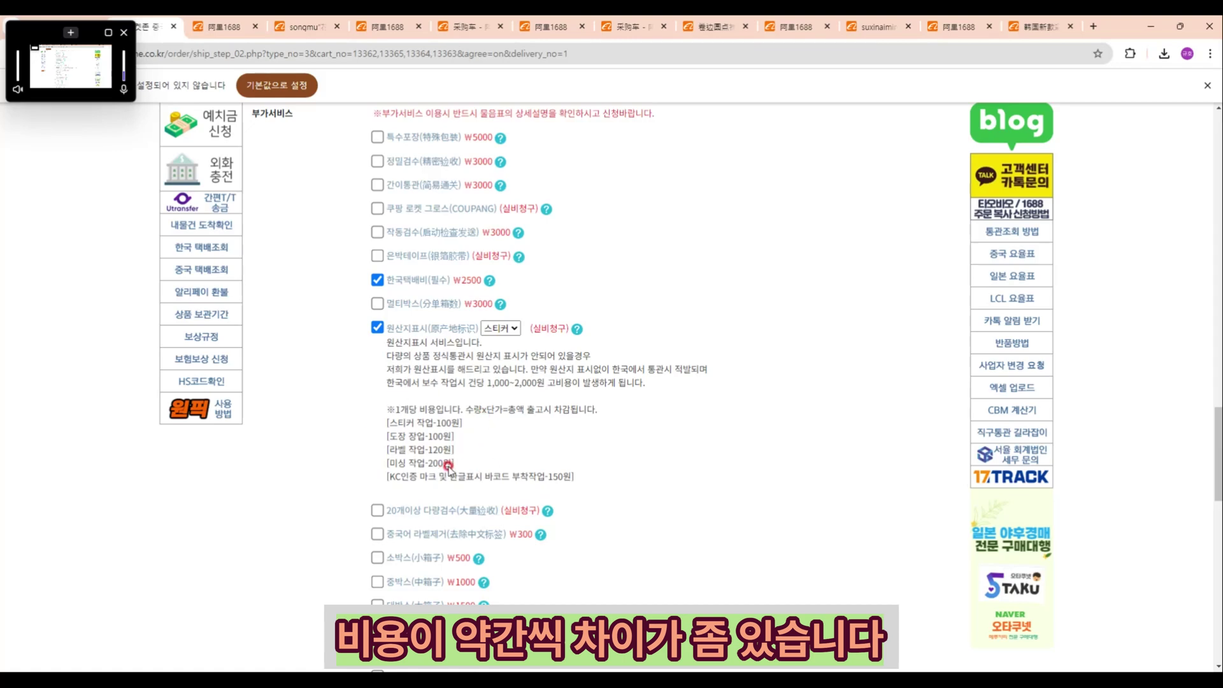
scroll(462, 431, down, 2)
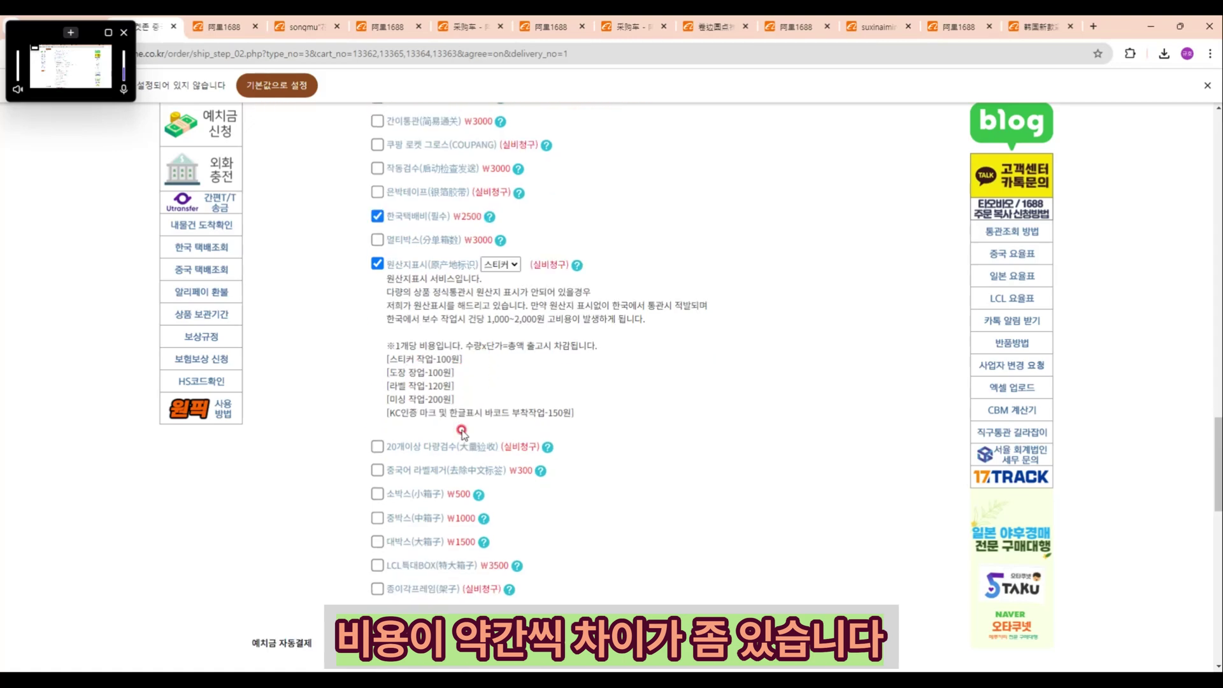
scroll(459, 435, down, 1)
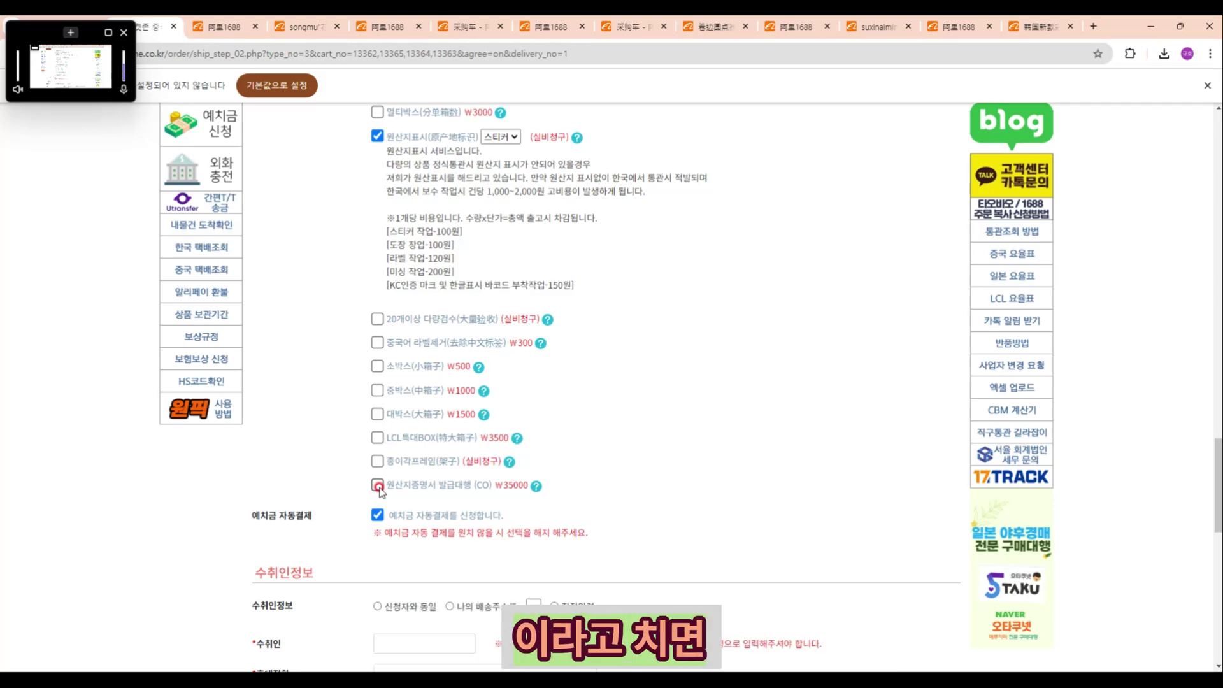
Step: Tick the 원산지표시 and 원산지증명서 발급대행 (CO, ₩35000) add-on services under 부가서비스
click(378, 486)
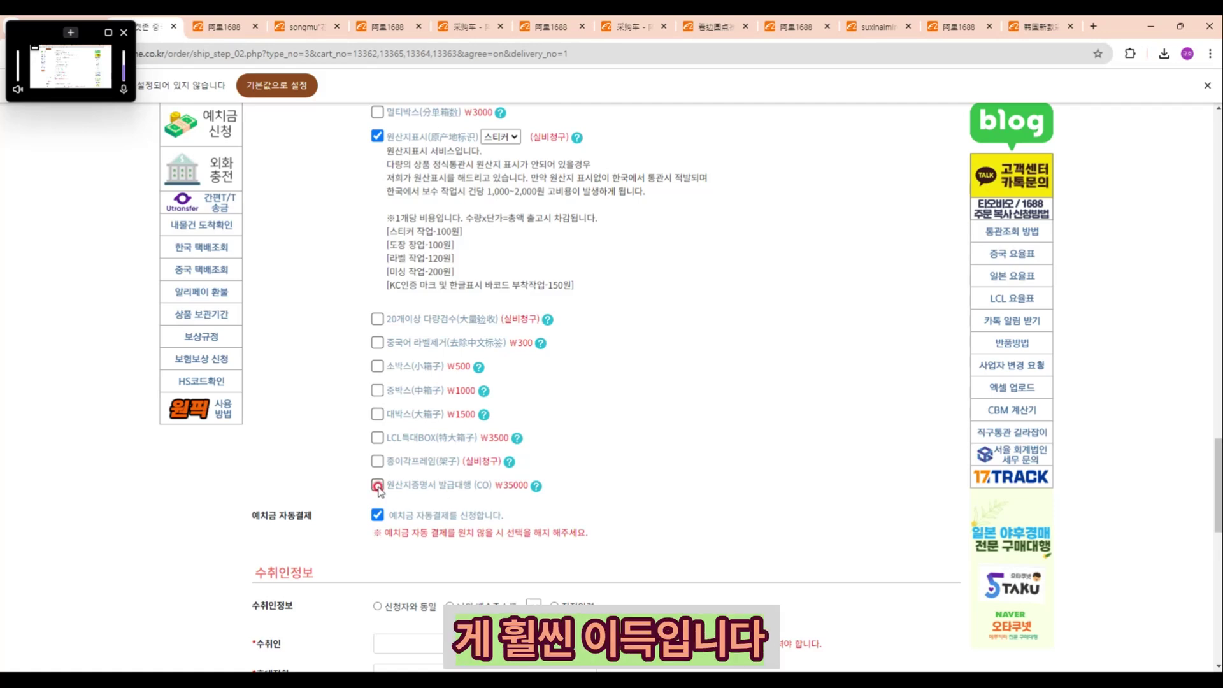
scroll(378, 490, up, 8)
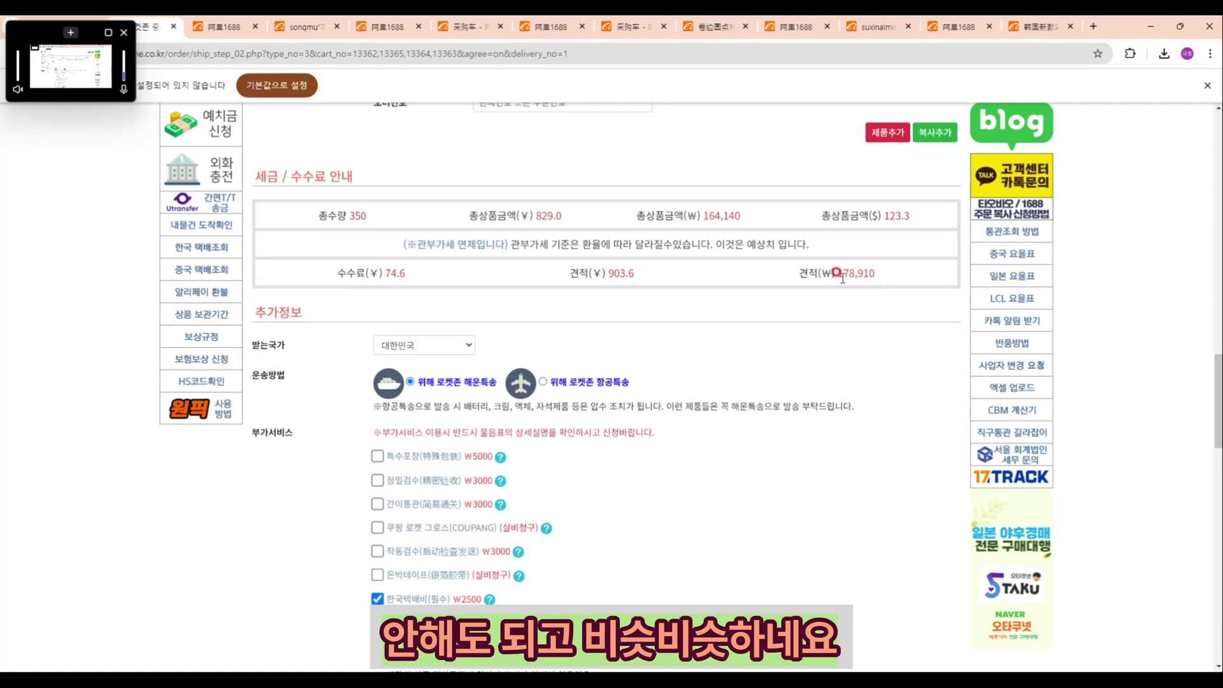
scroll(669, 404, down, 5)
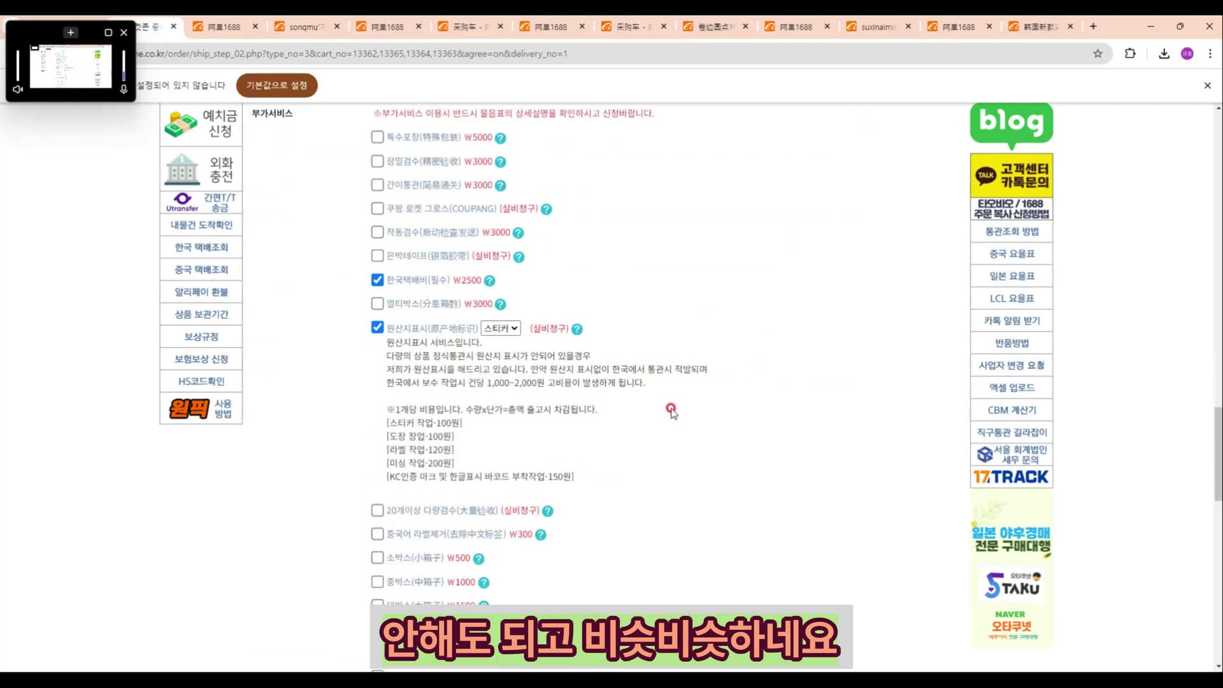
scroll(678, 408, down, 2)
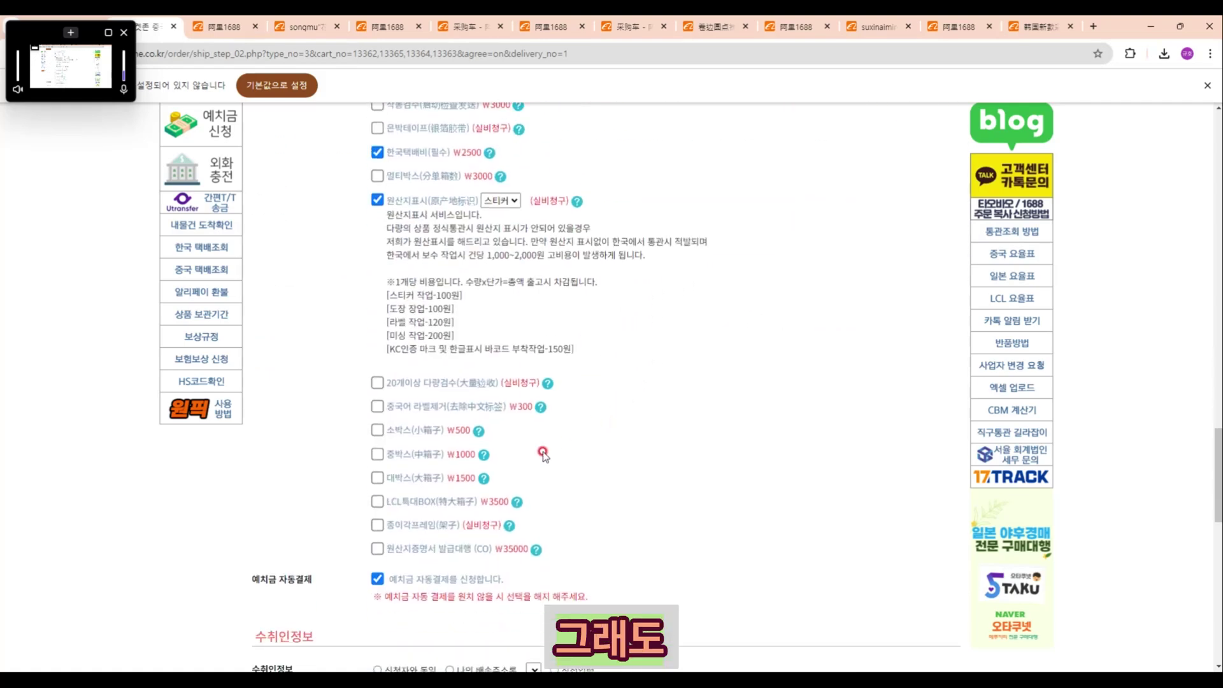
click(376, 551)
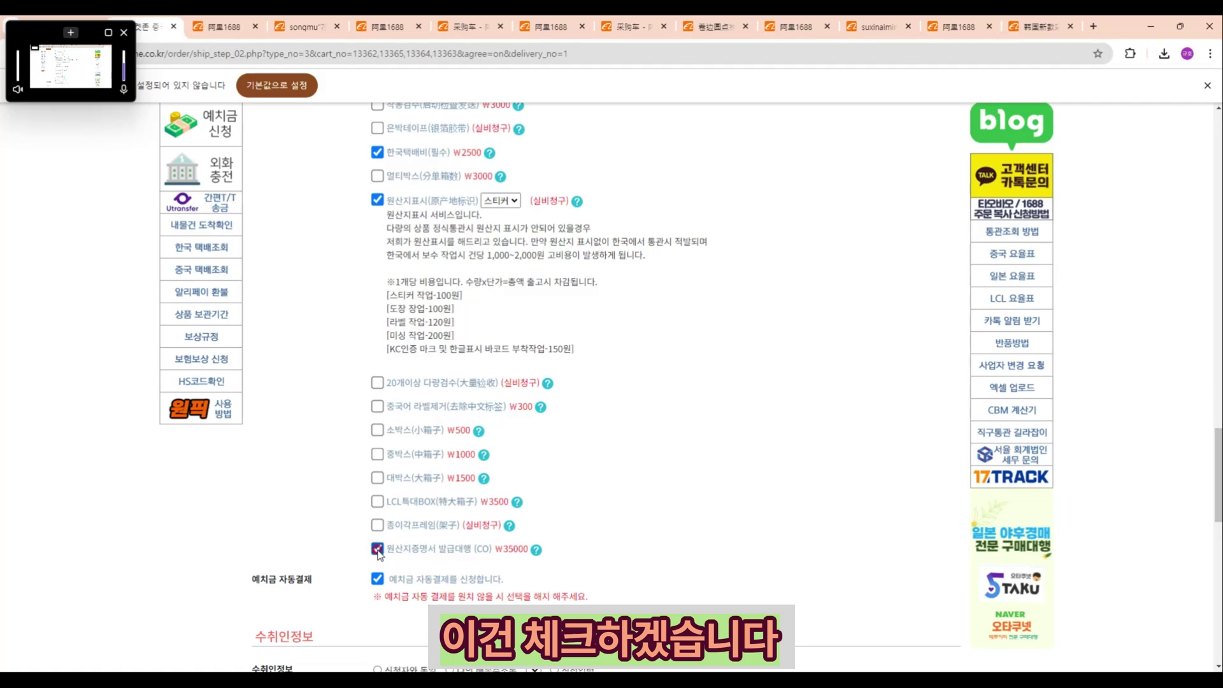
scroll(474, 548, up, 2)
scroll(474, 547, up, 3)
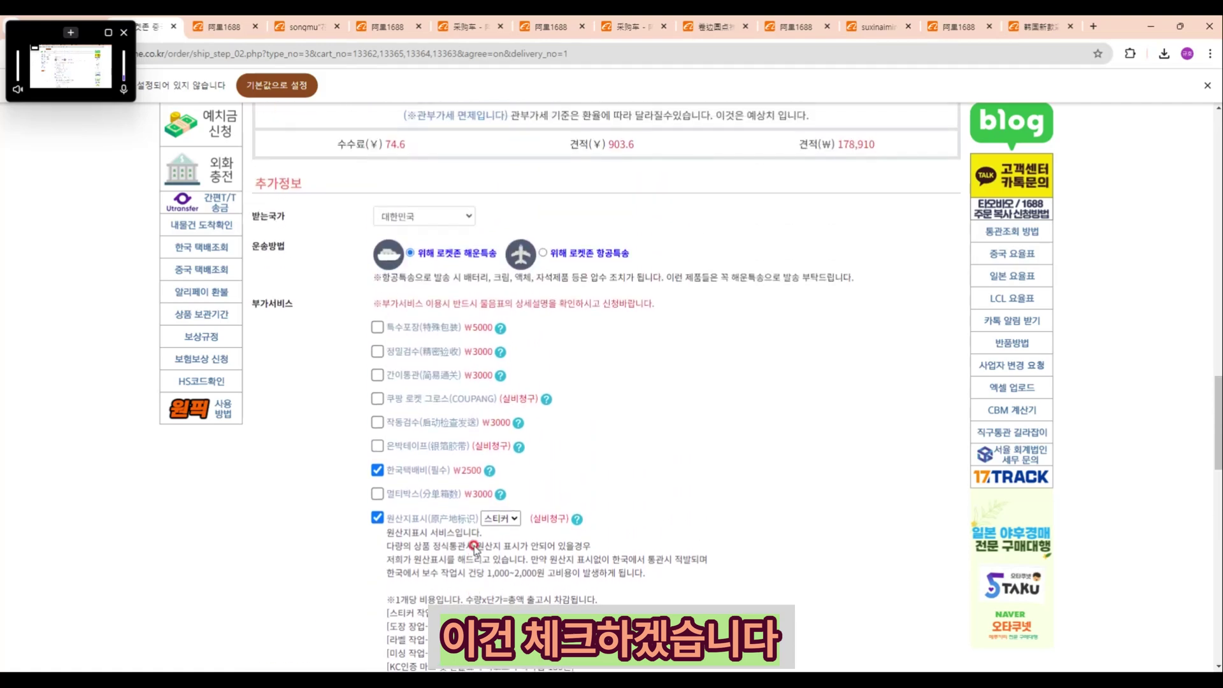
scroll(469, 540, down, 8)
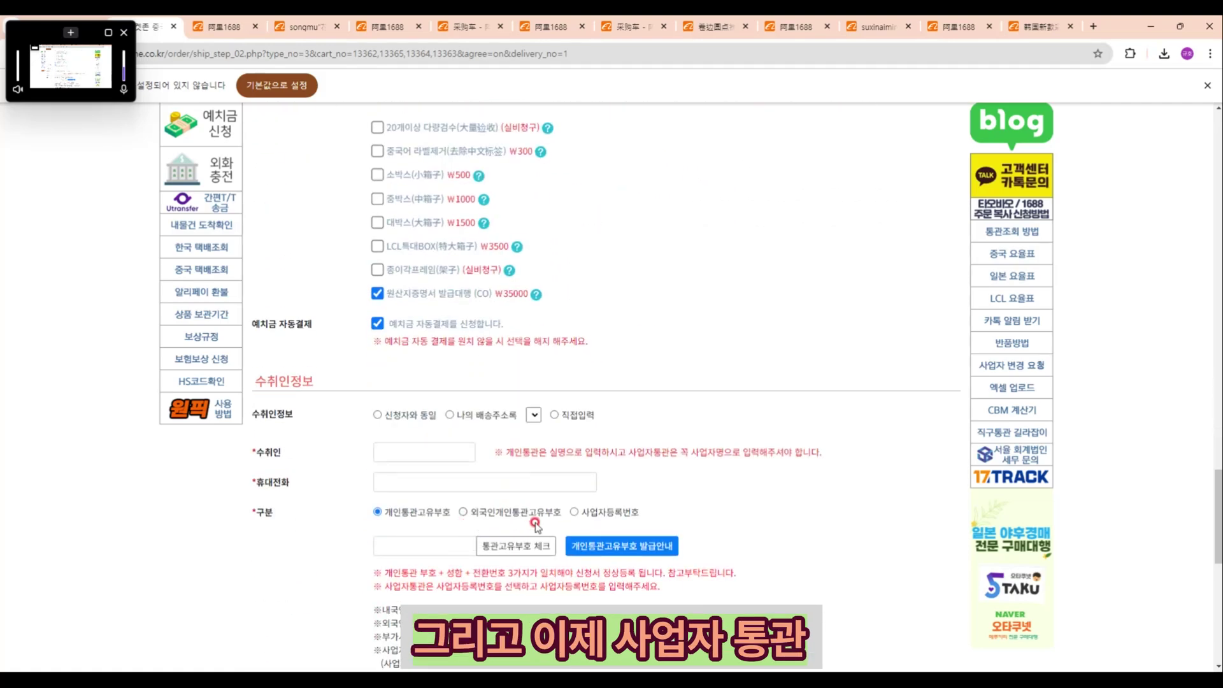
Step: Set the recipient's customs type to 사업자등록번호 and accept the alert
click(573, 514)
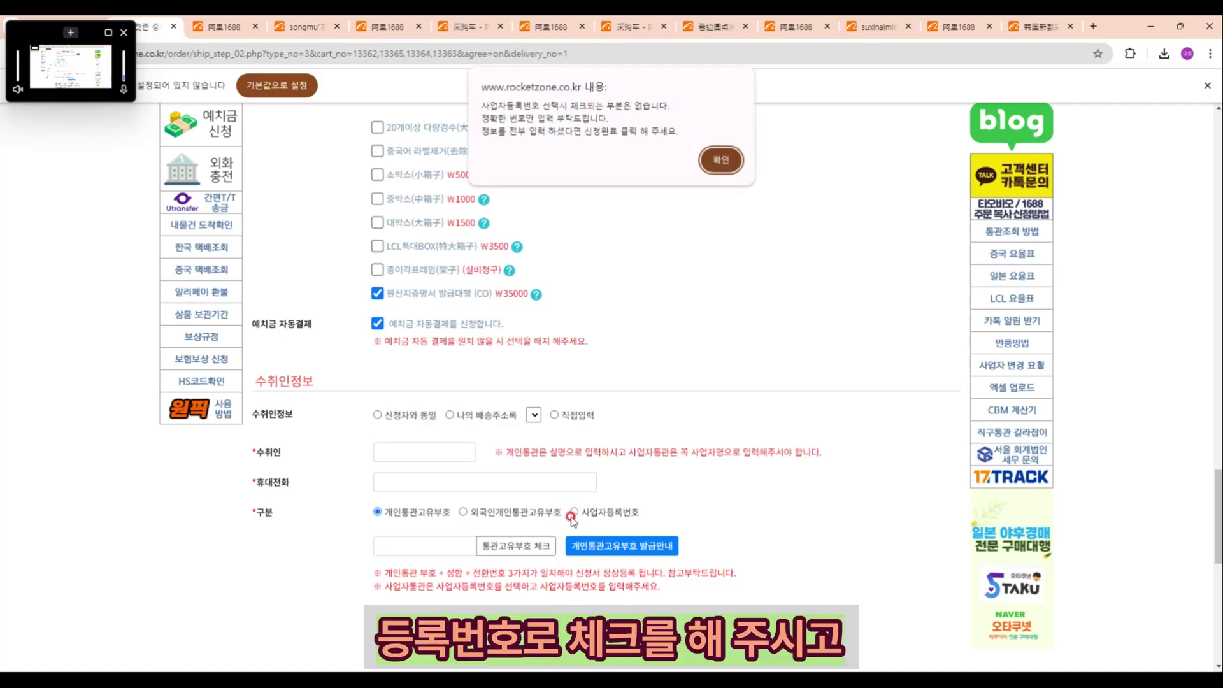
click(721, 159)
scroll(653, 305, down, 1)
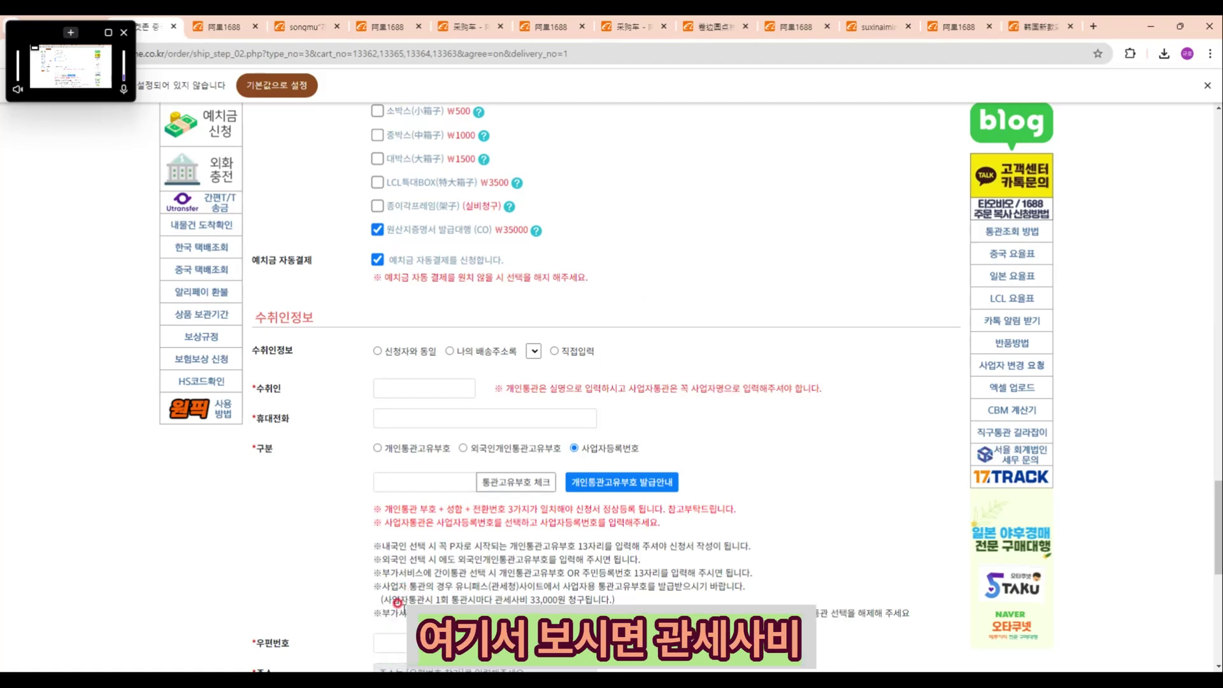
Step: Highlight the note about the 33,000원 customs-broker fee per clearance
drag(400, 599, 518, 598)
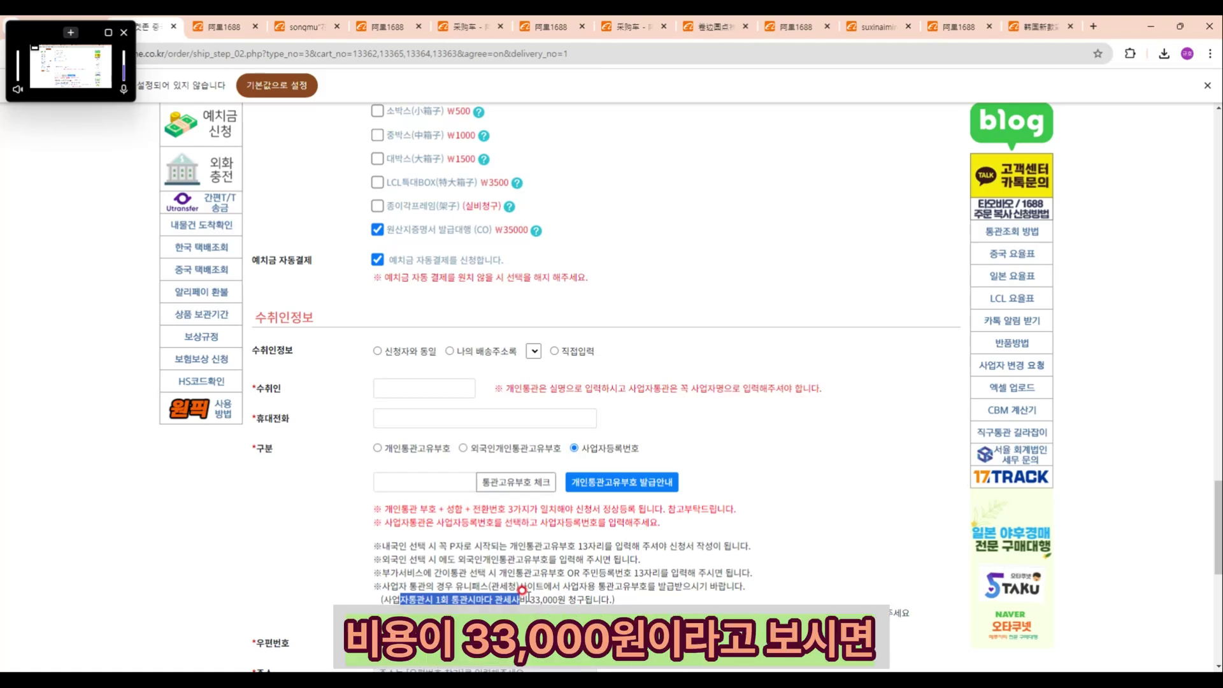
click(384, 591)
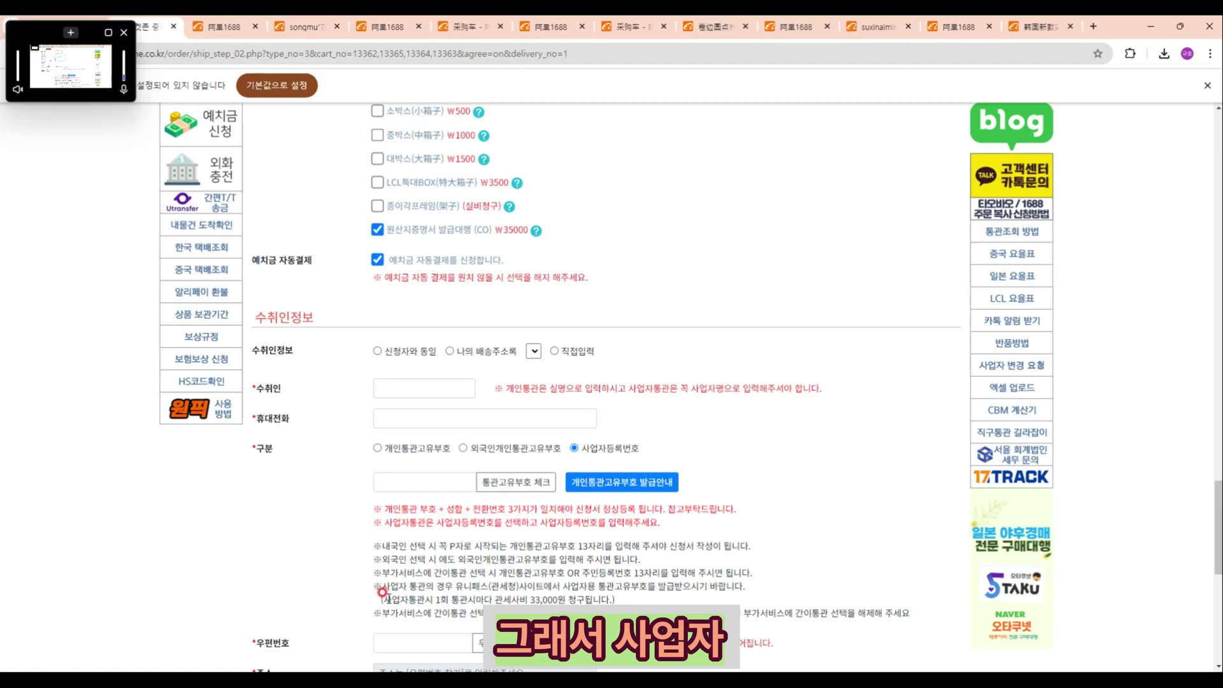
mouse_move(383, 598)
mouse_down()
mouse_move(628, 600)
mouse_move(377, 597)
mouse_move(395, 594)
mouse_up()
click(633, 601)
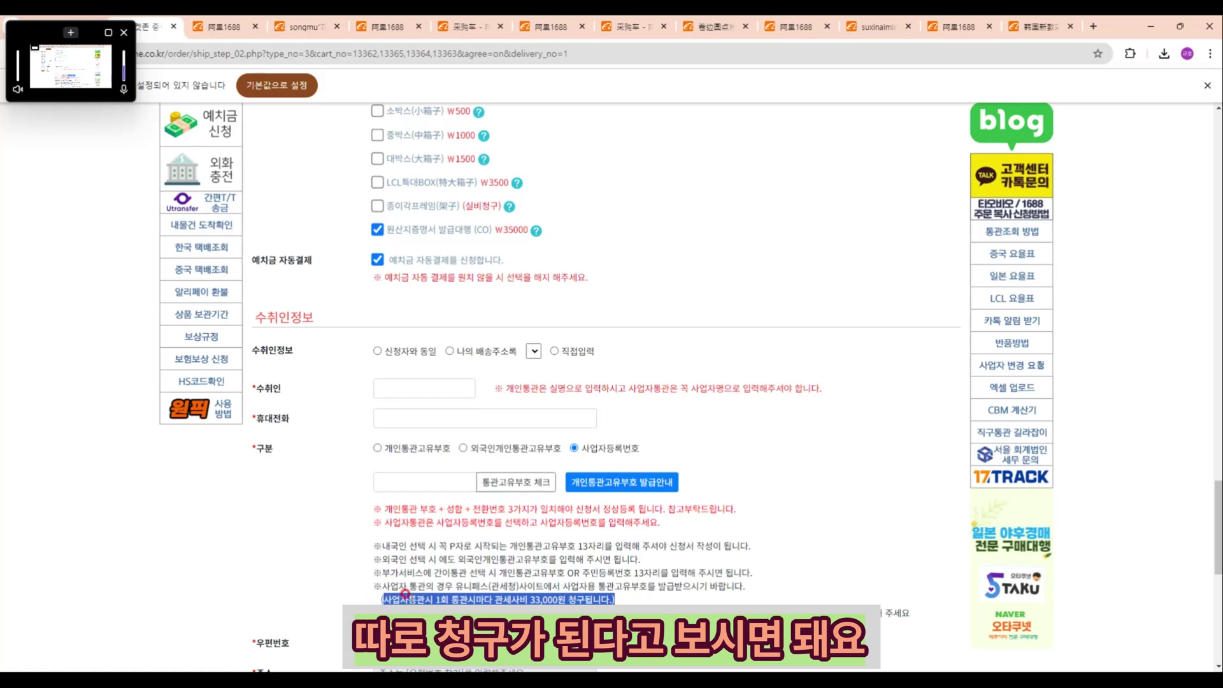
Step: Enter the company name as 수취인, plus the mobile number and business registration number
scroll(431, 582, down, 1)
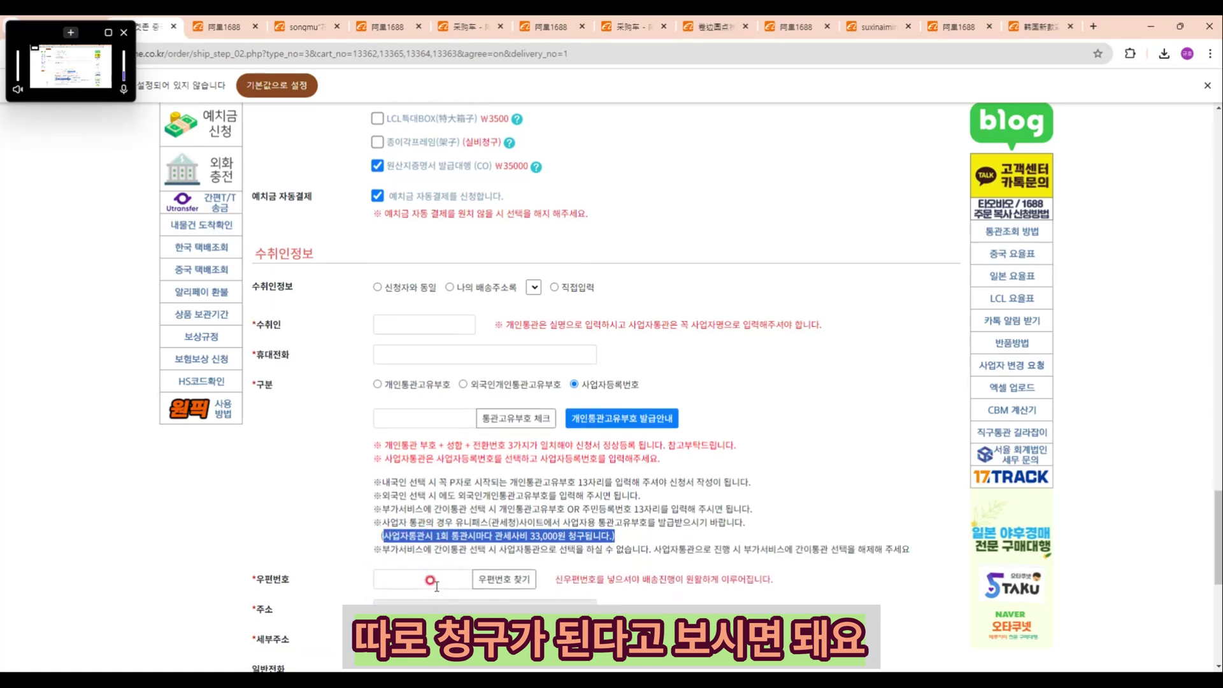
click(393, 320)
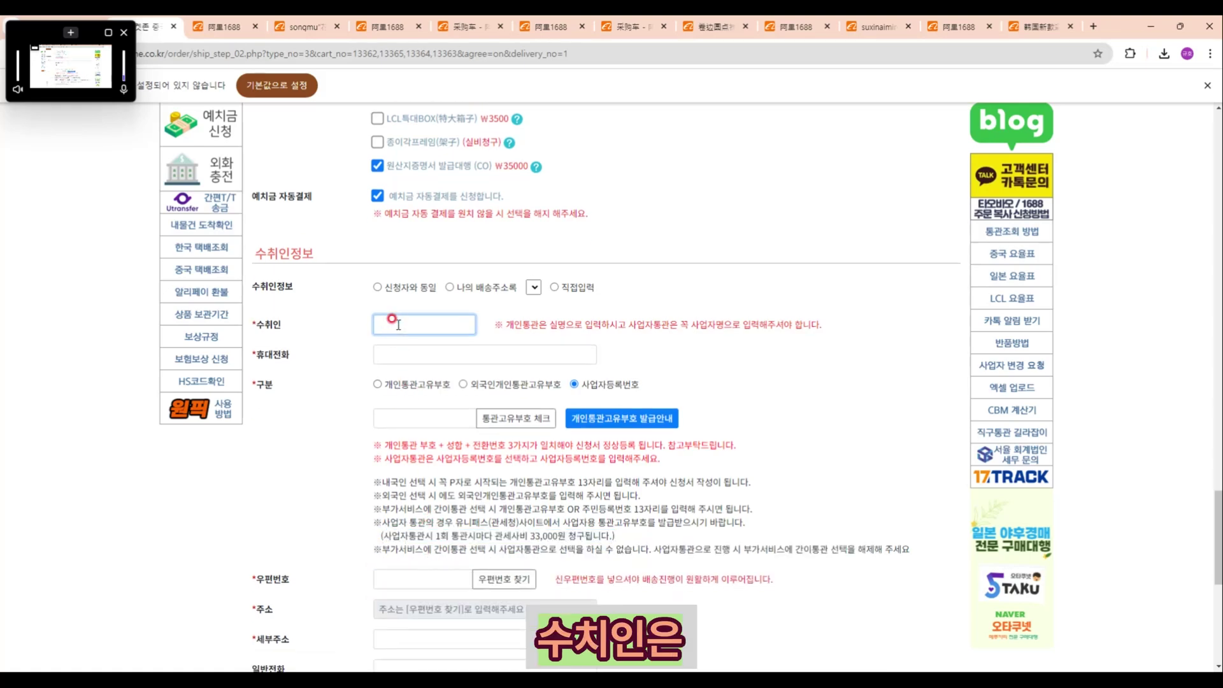
text(ㄹㅗ켓존)
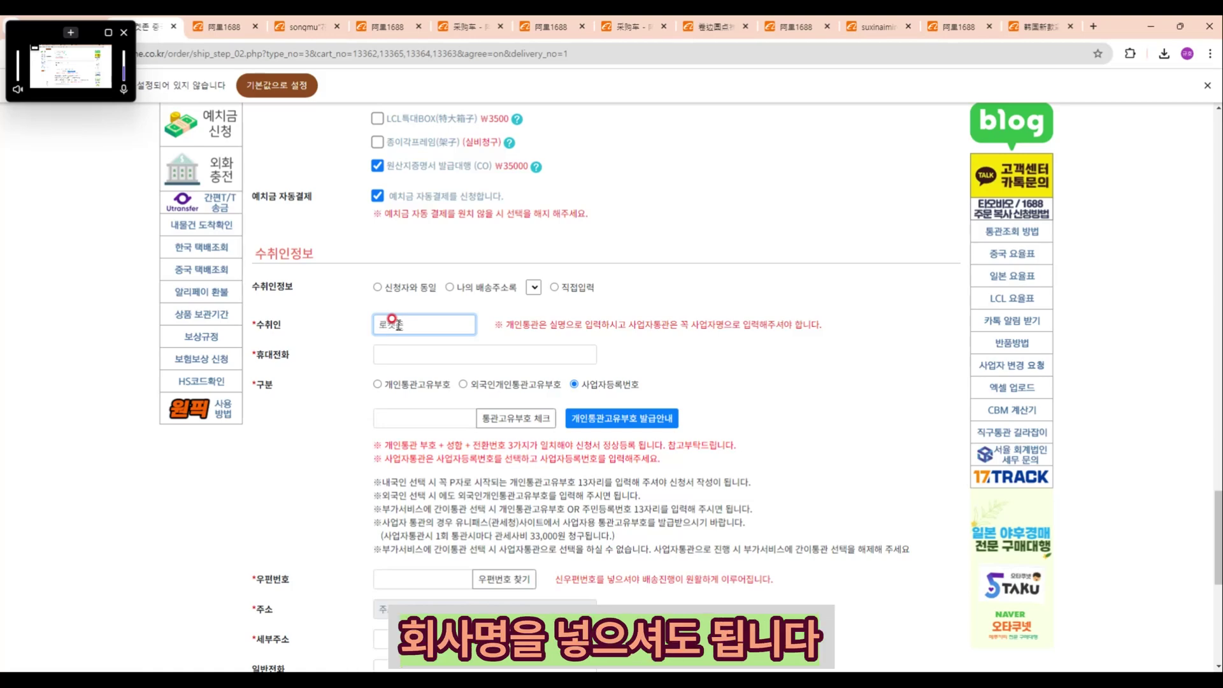
click(383, 349)
text(010)
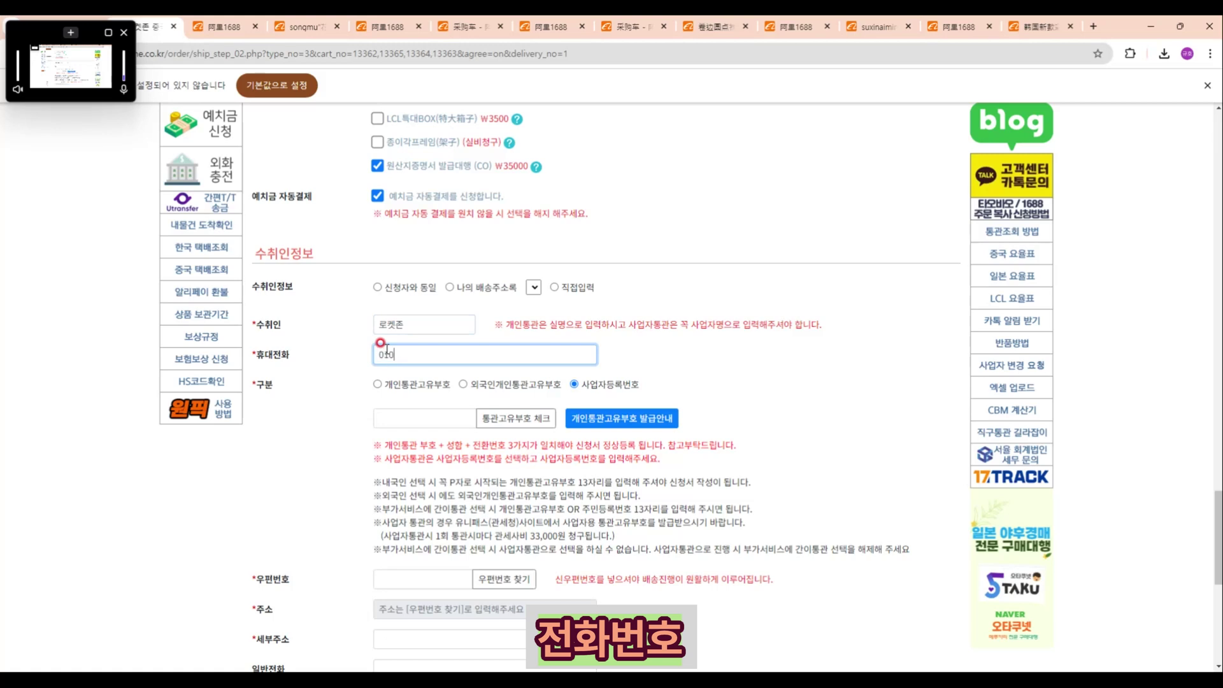
text(12341234)
click(388, 417)
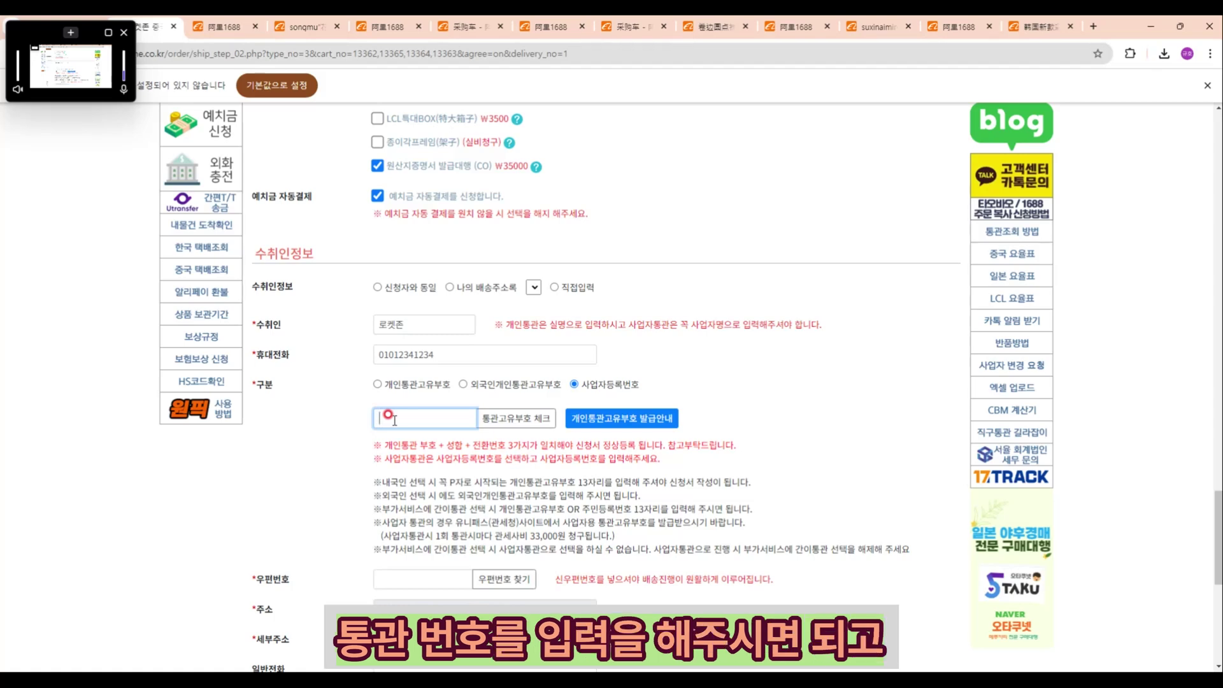
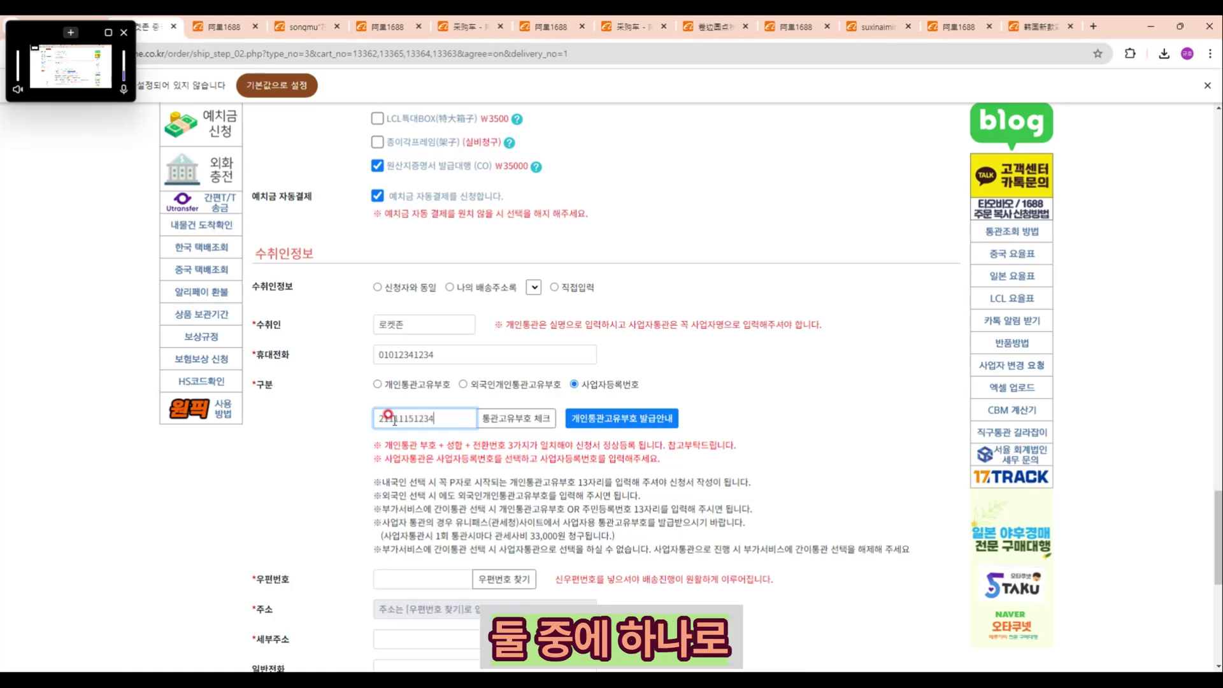
scroll(404, 437, down, 2)
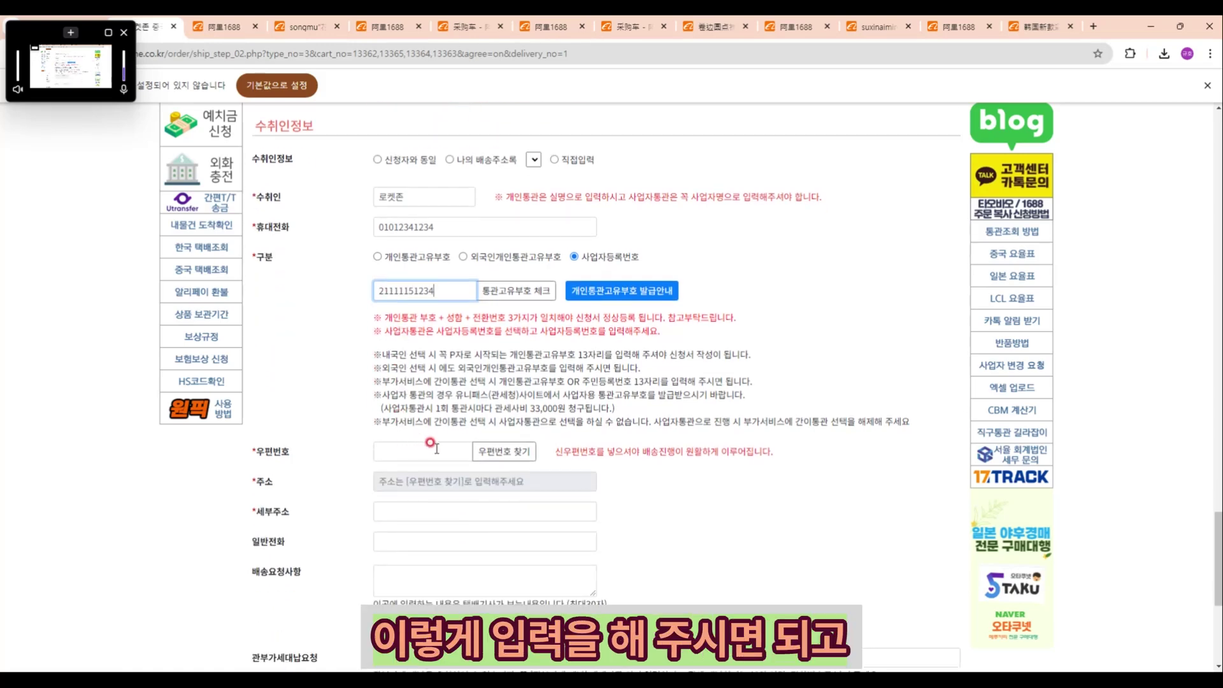
scroll(408, 439, down, 1)
Step: Fill the recipient's postcode and road address via 우편번호 찾기, adding the unit number
click(502, 391)
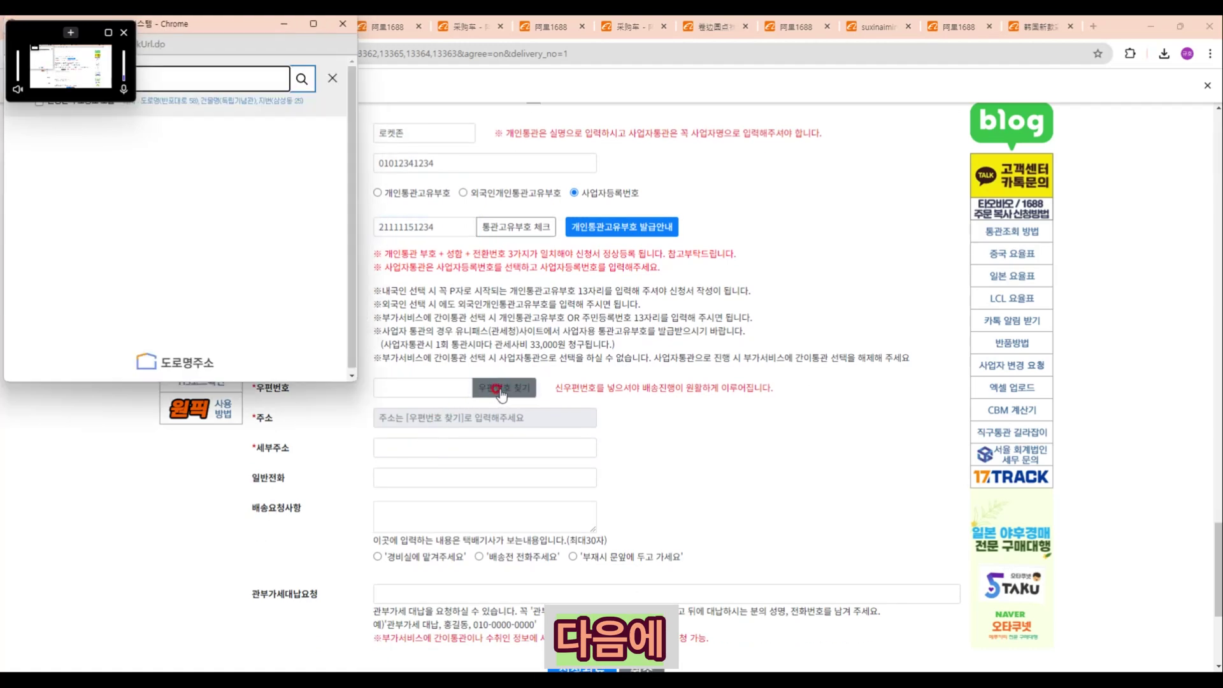
click(177, 73)
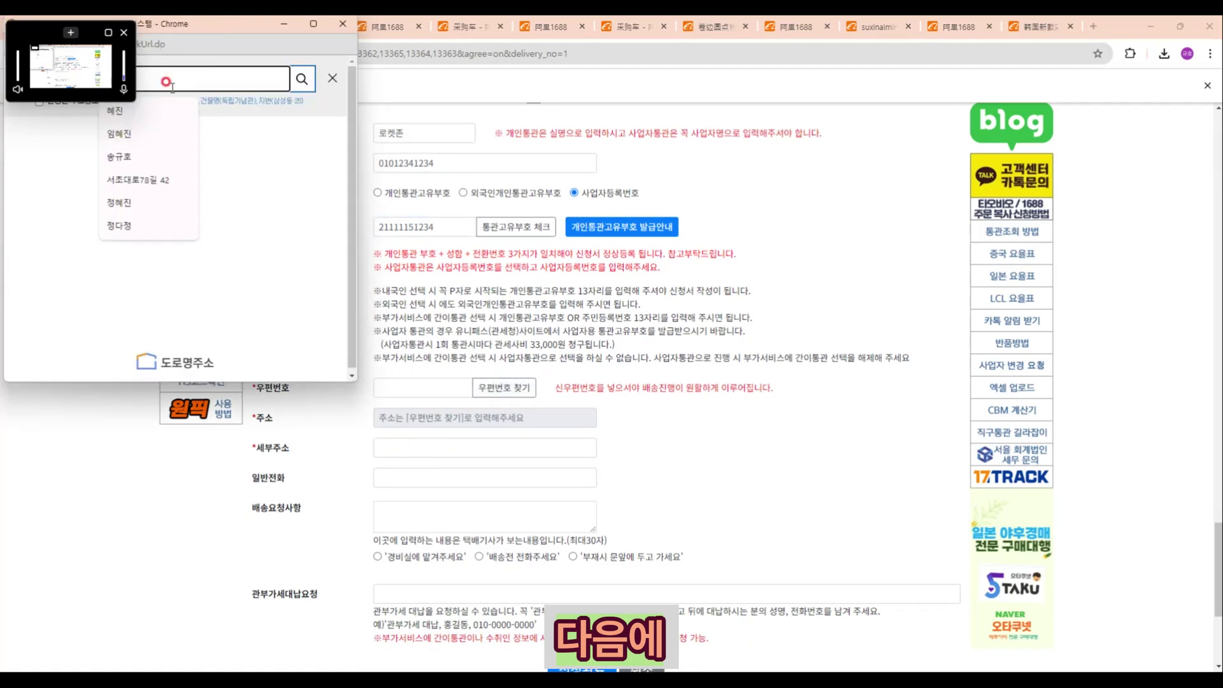
drag(214, 16, 252, 60)
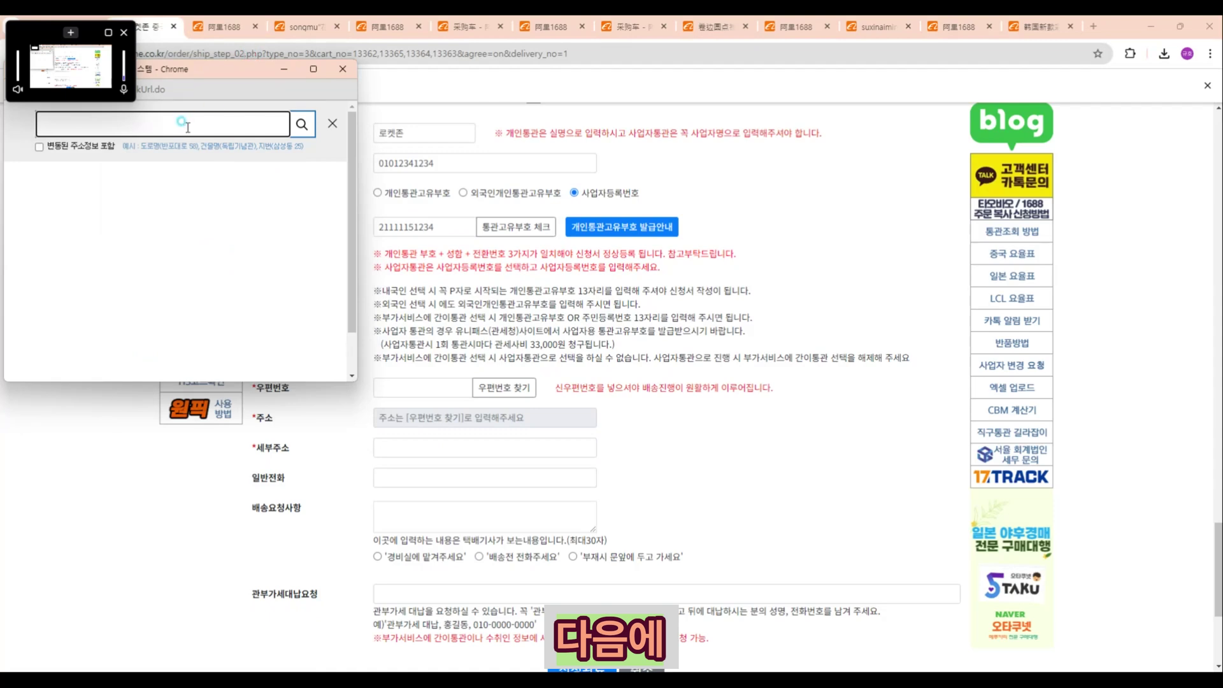
click(178, 123)
click(127, 228)
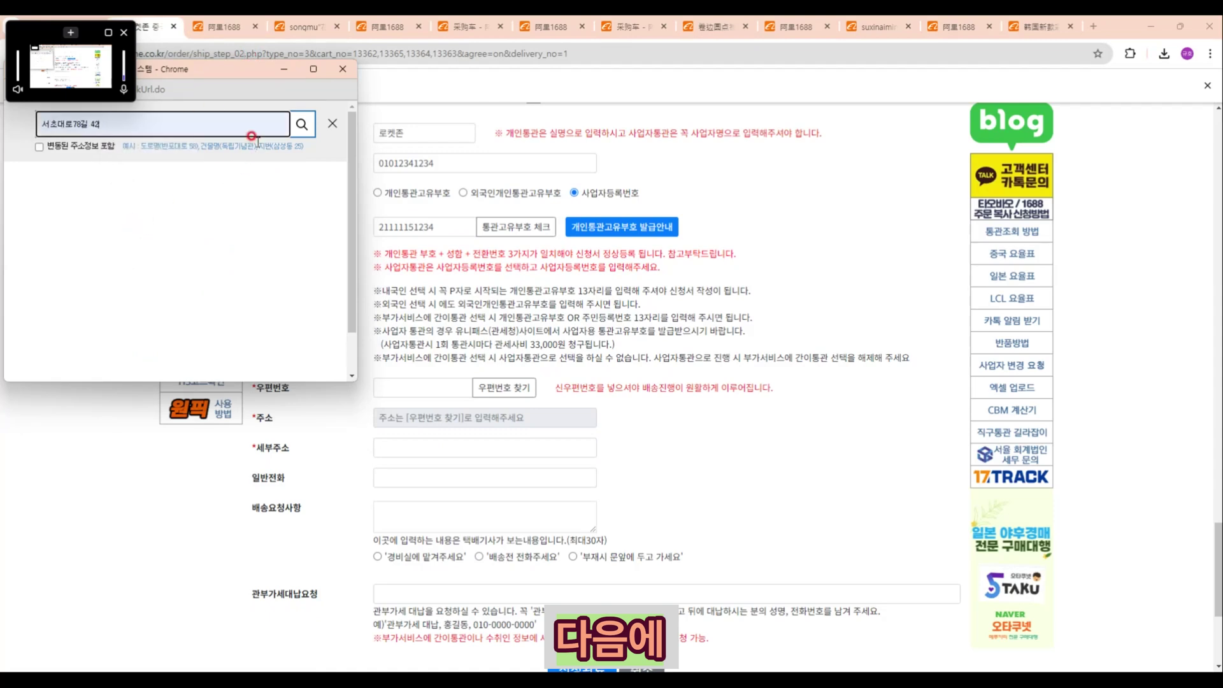
click(298, 123)
click(143, 228)
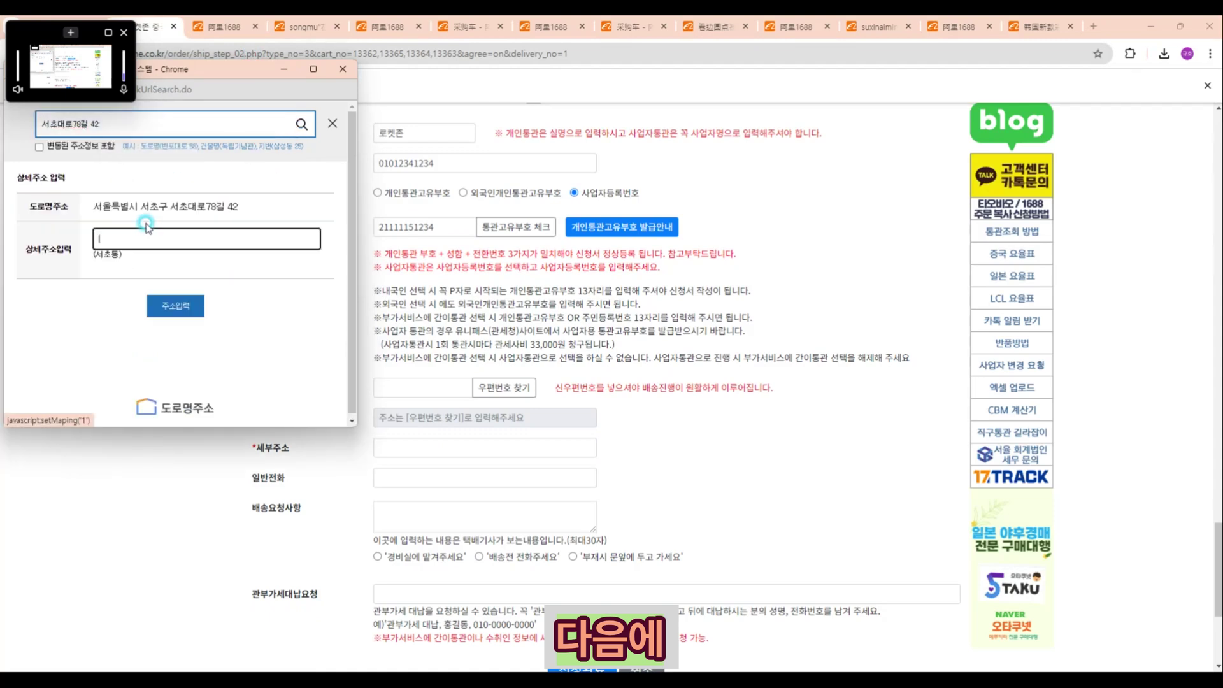
text(1204호)
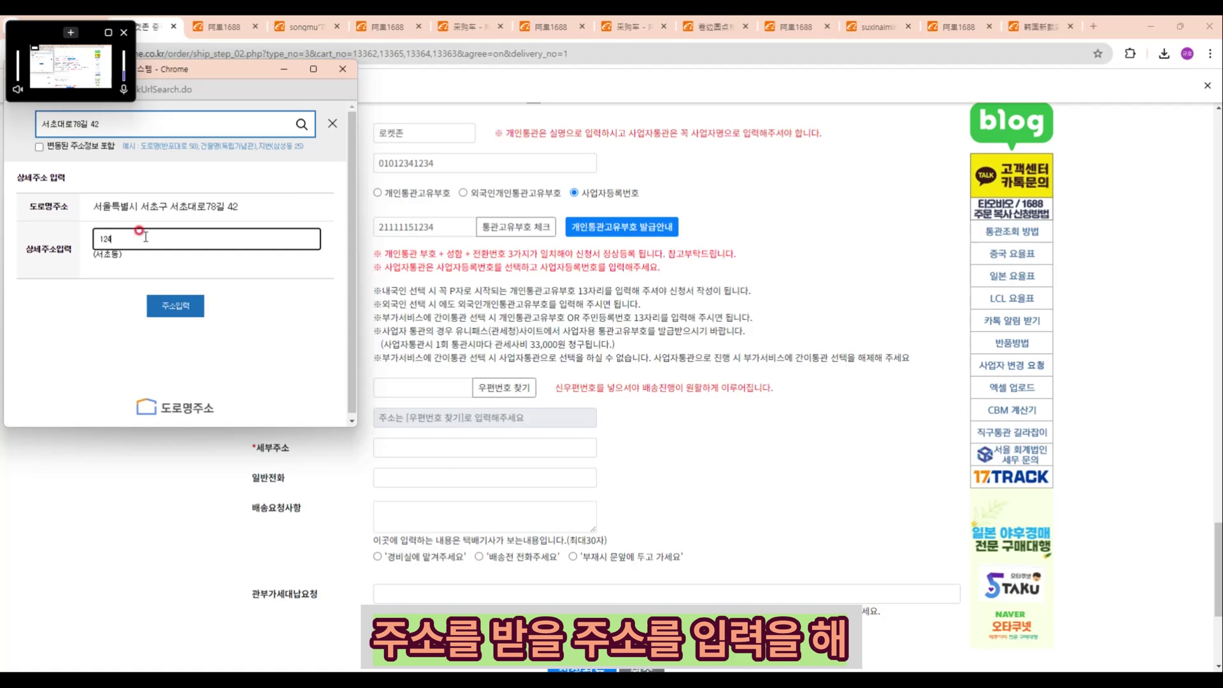
click(150, 305)
click(385, 475)
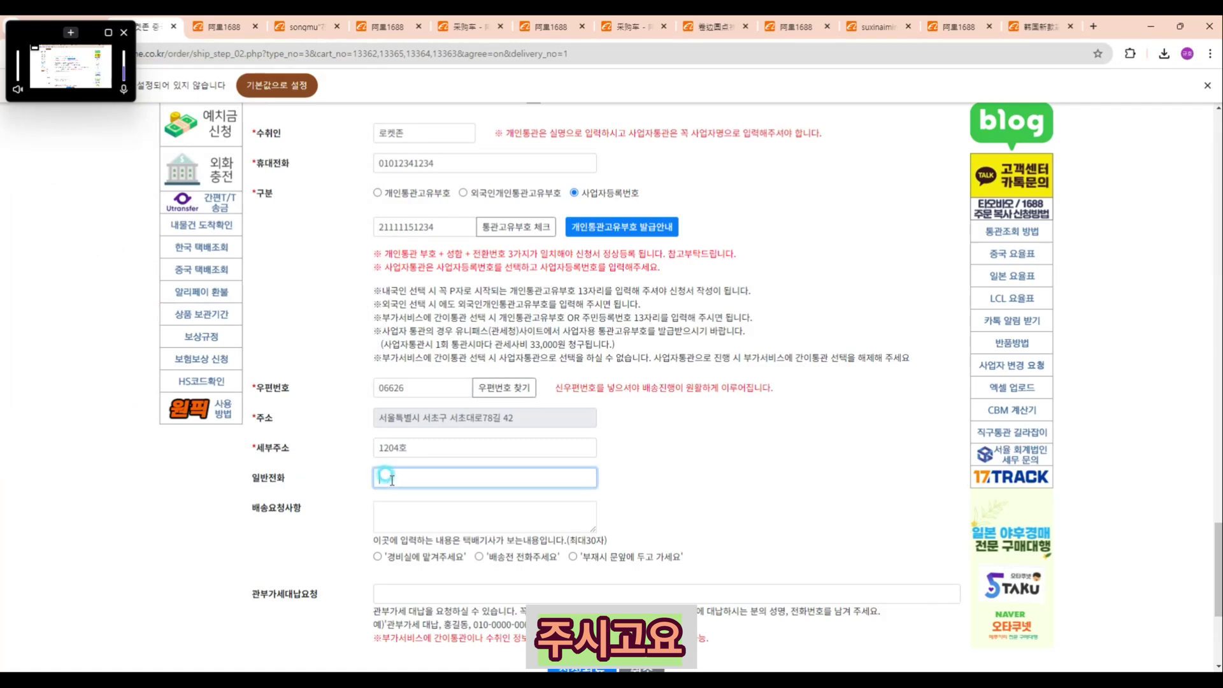
Step: Review the form, submit it with 신청완료, and confirm the 신청되었습니다 alert
scroll(385, 475, down, 2)
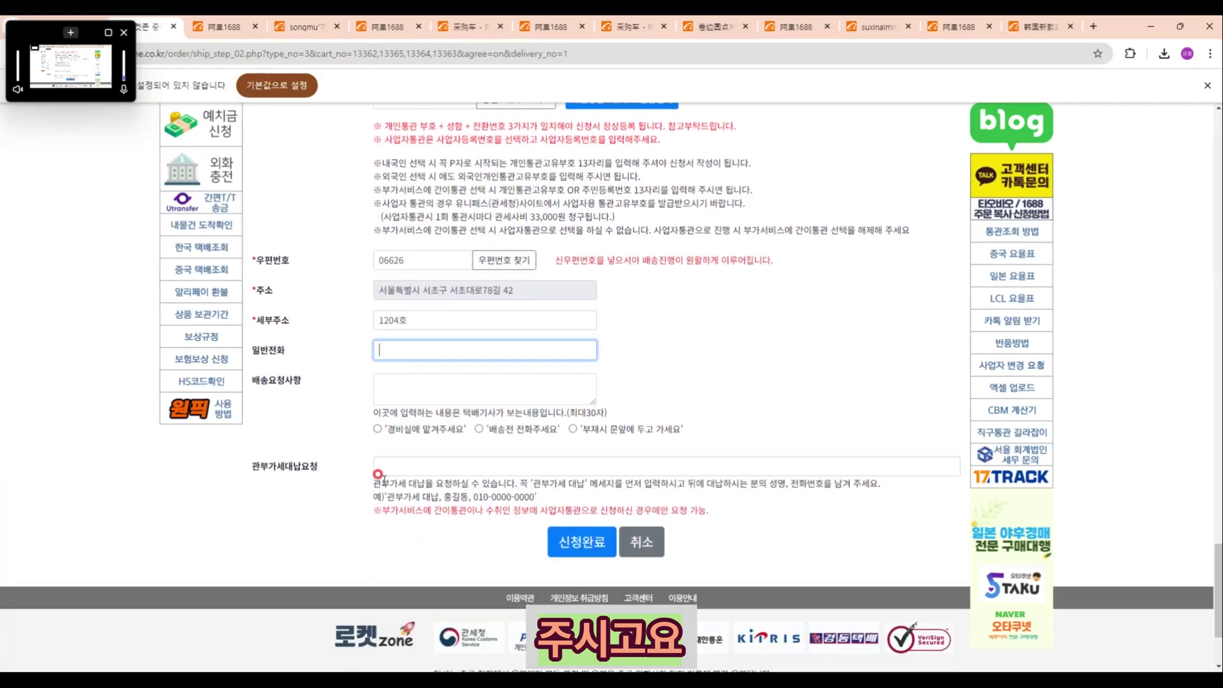
scroll(355, 471, up, 3)
scroll(356, 471, up, 7)
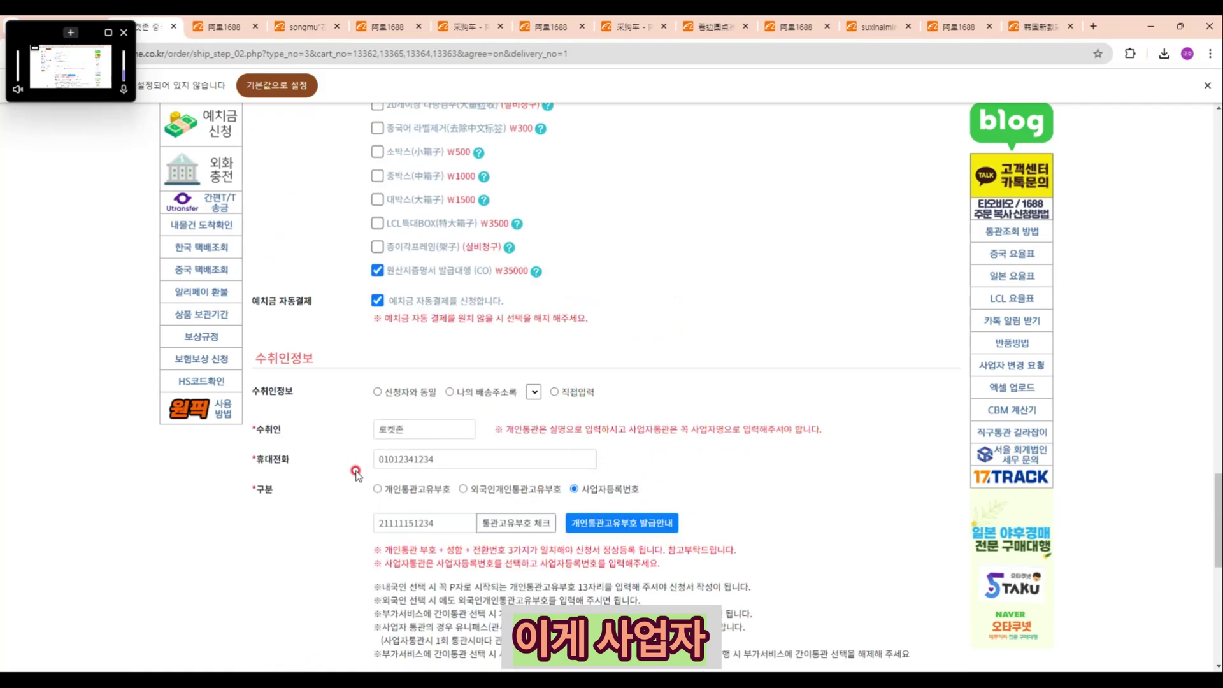
scroll(356, 471, up, 4)
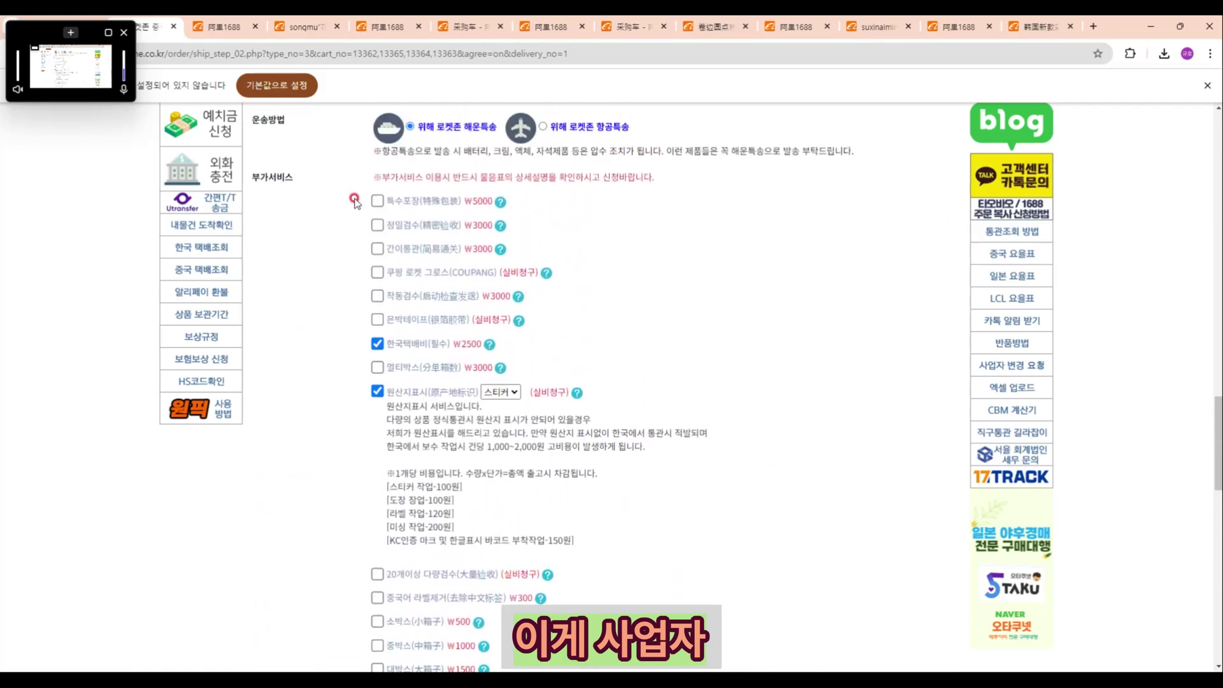
scroll(456, 490, up, 15)
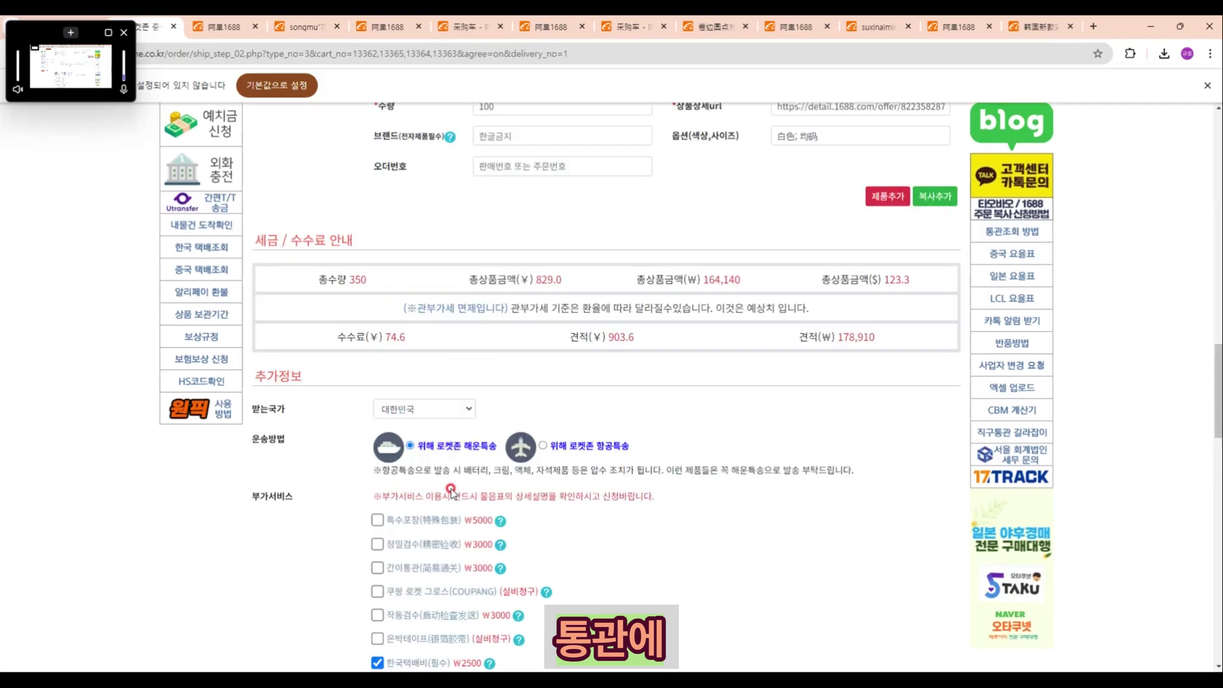
scroll(451, 490, up, 11)
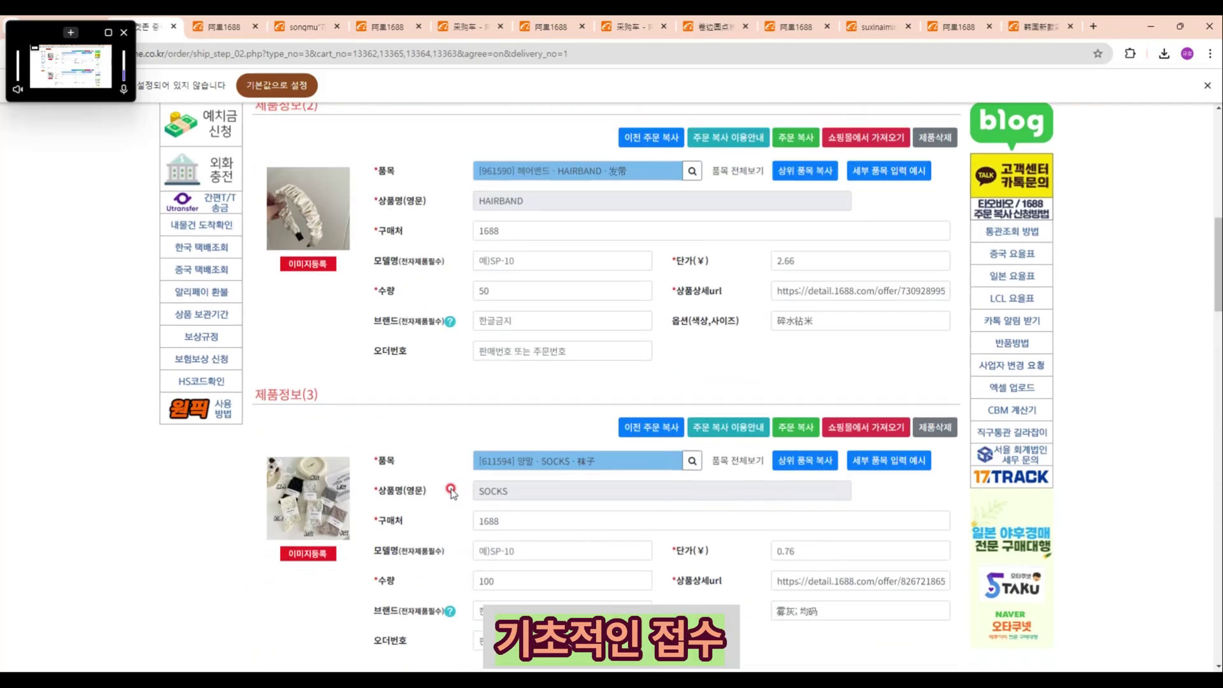
scroll(451, 491, down, 20)
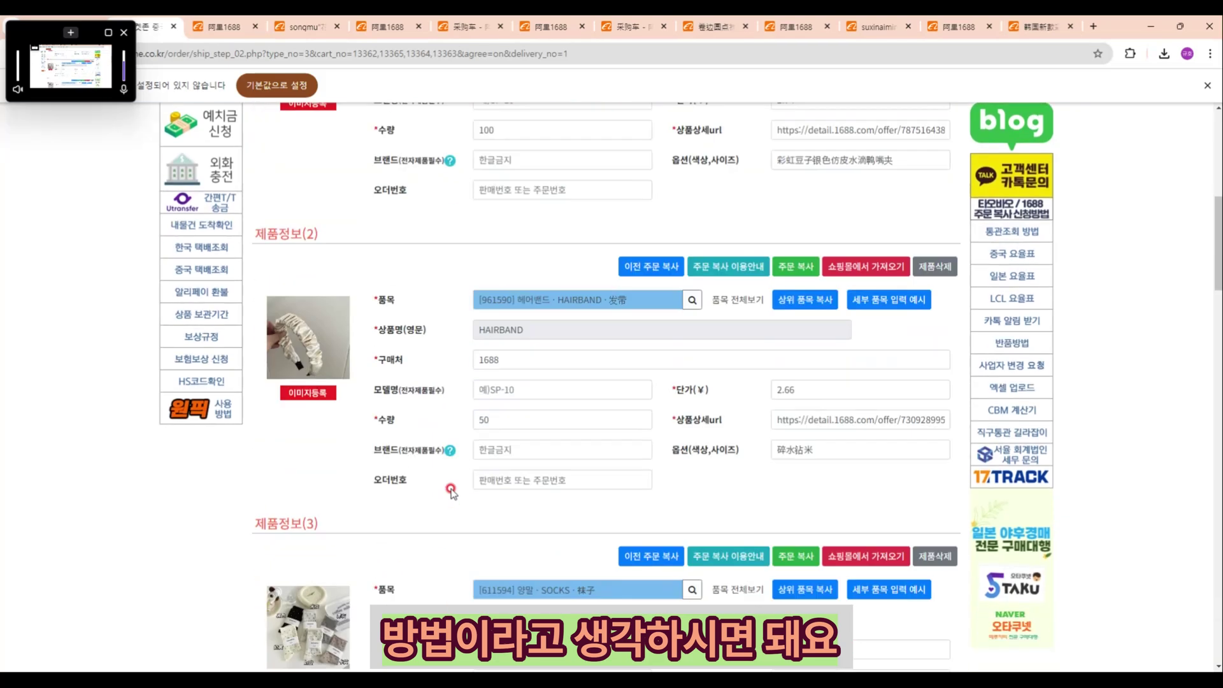
scroll(451, 491, down, 11)
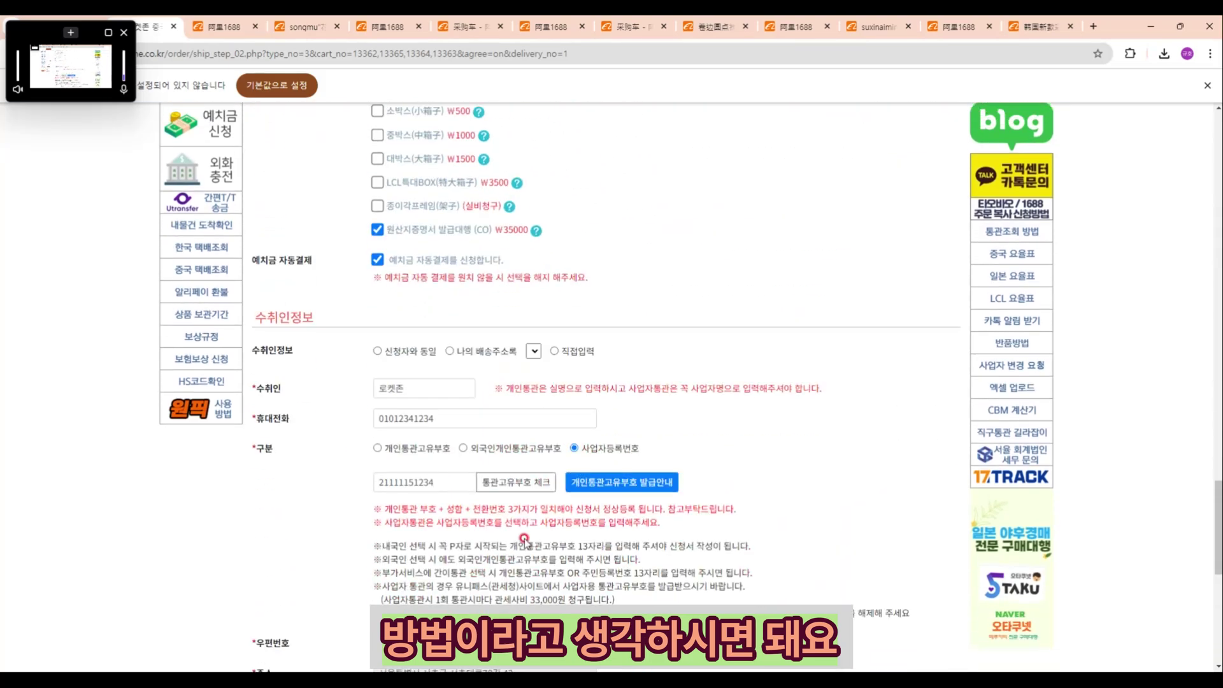
click(580, 479)
click(734, 132)
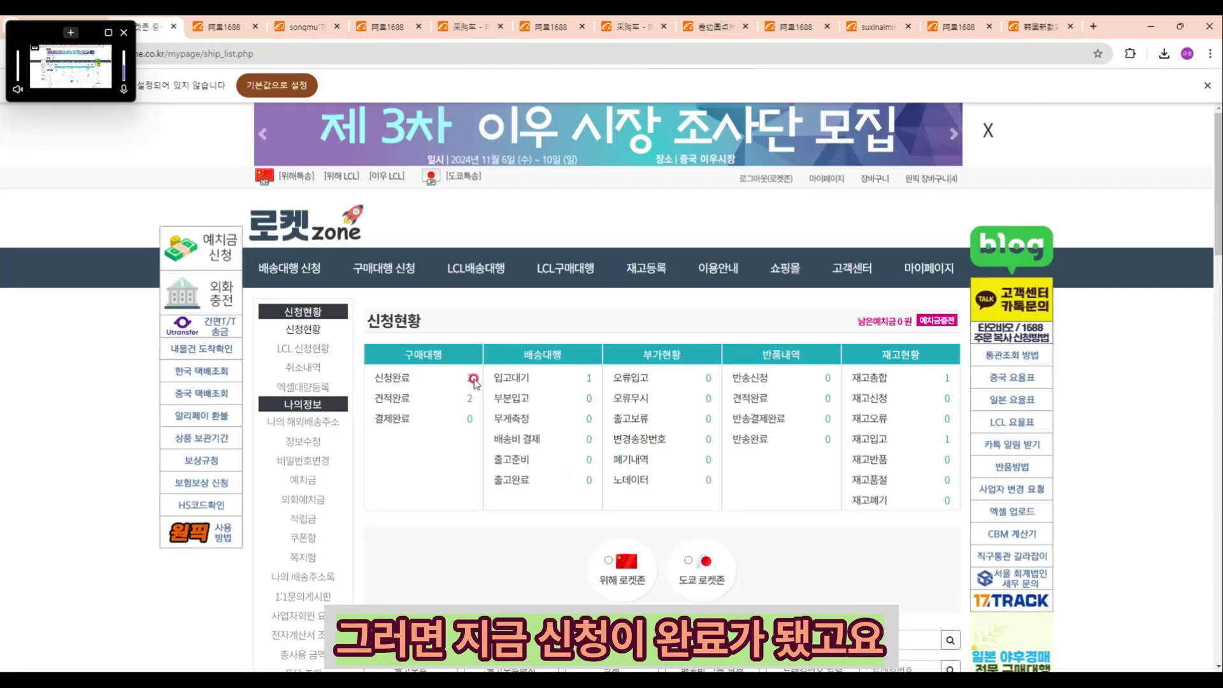
Step: Open the 신청완료 purchase-agency list and review the ¥829.0 order's hairpin, HAIRBAND and SOCKS lines
click(469, 380)
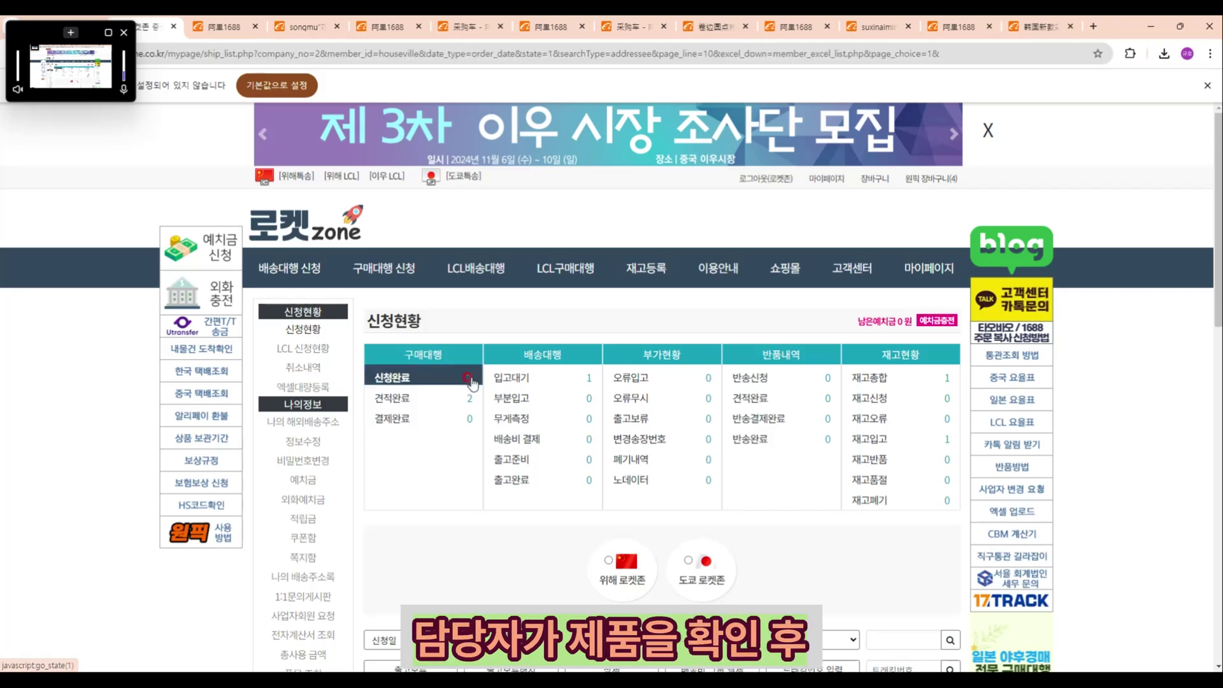
scroll(471, 381, down, 3)
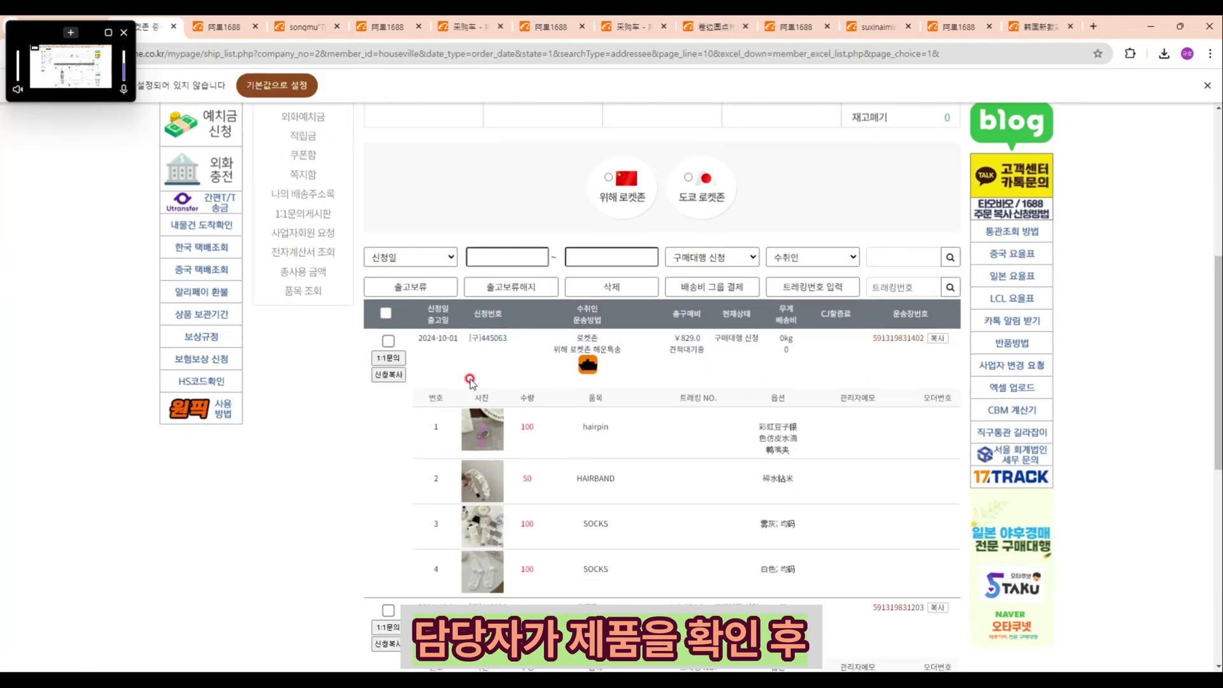
mouse_move(494, 437)
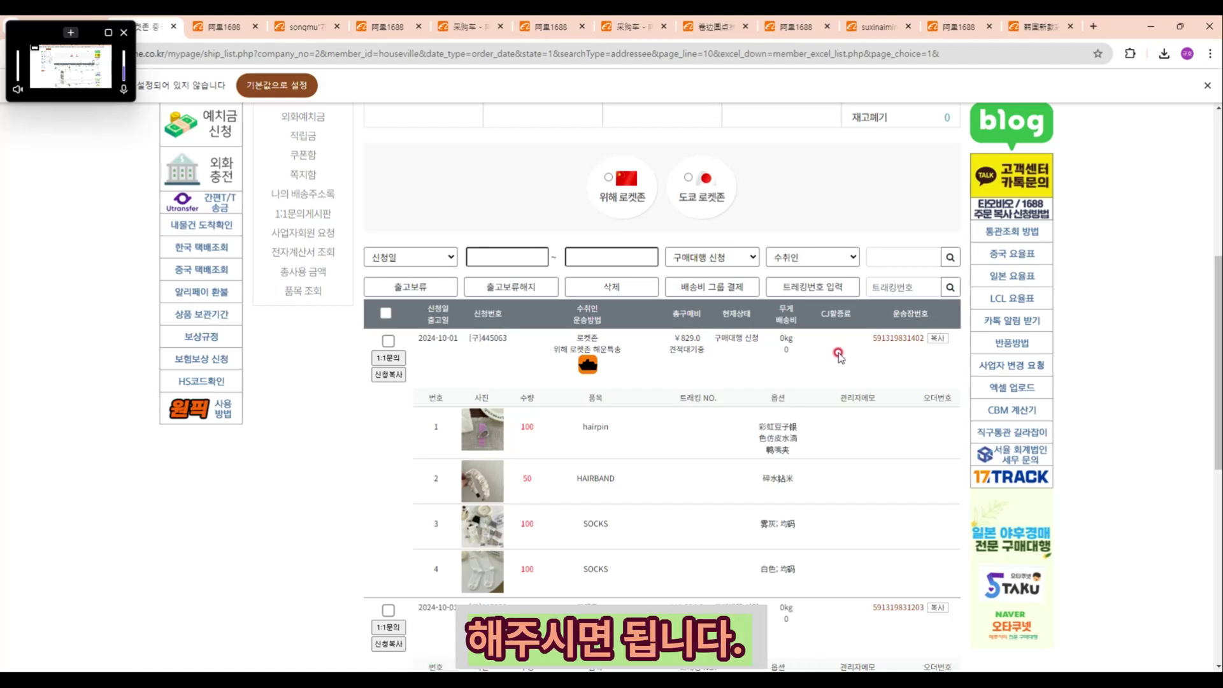
scroll(839, 356, up, 4)
scroll(838, 356, down, 2)
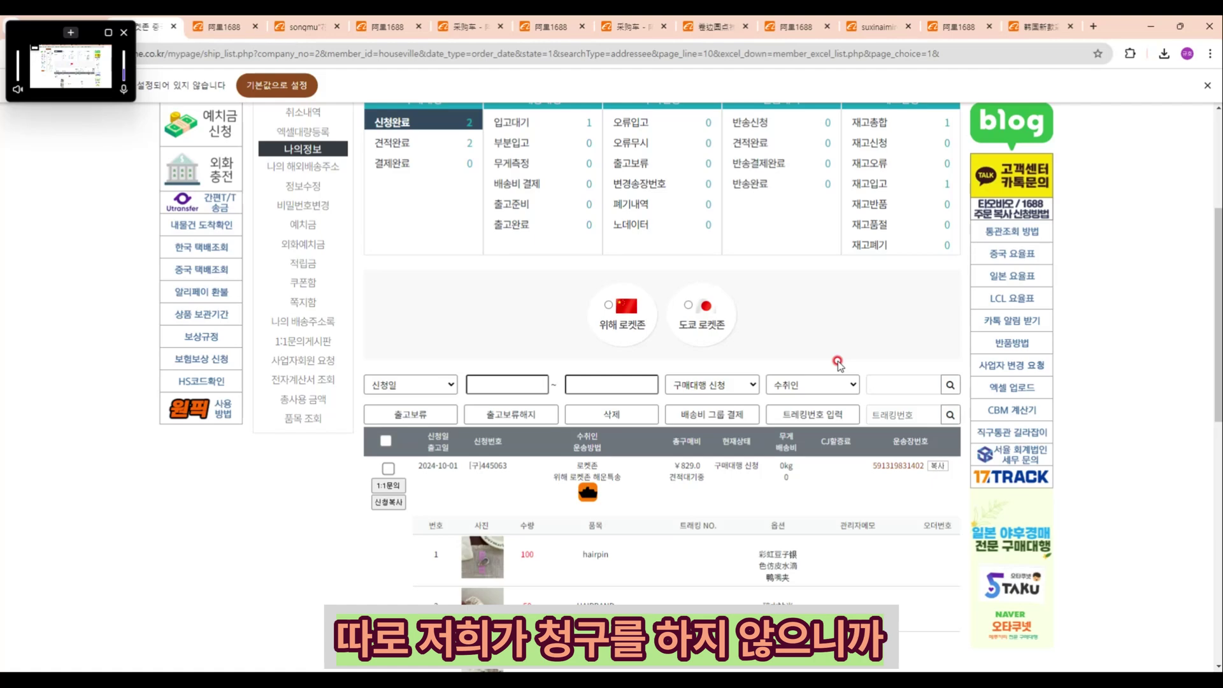
scroll(838, 363, down, 3)
scroll(822, 370, up, 2)
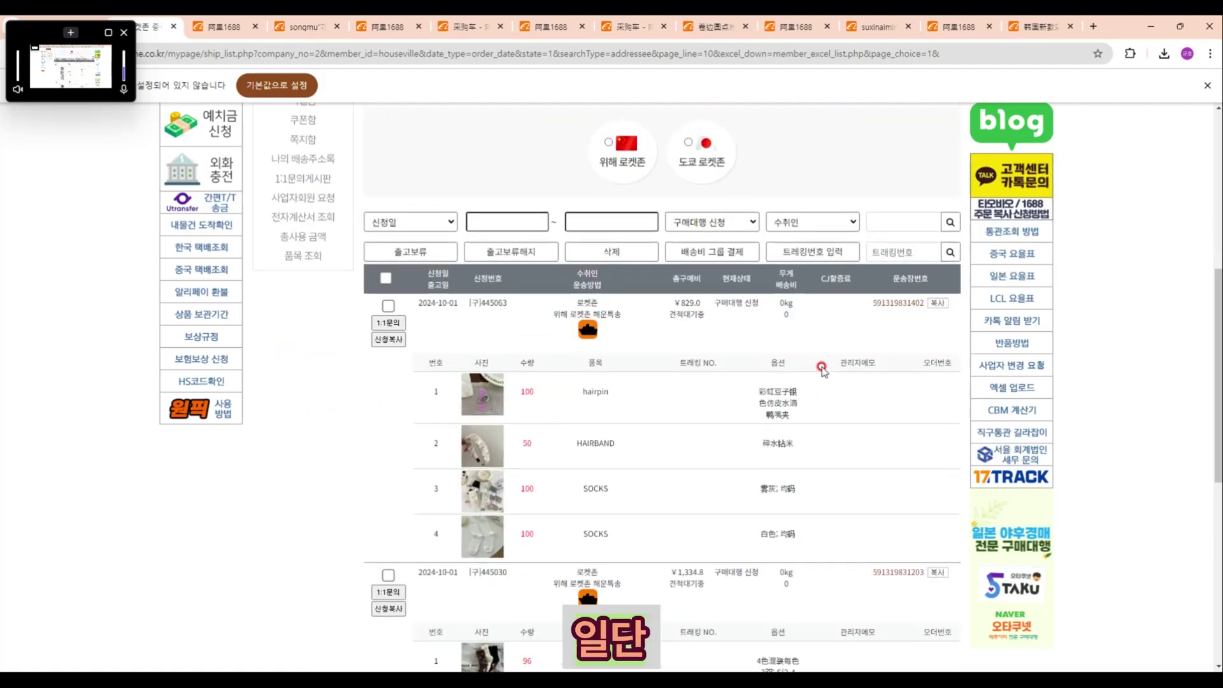
scroll(822, 369, up, 3)
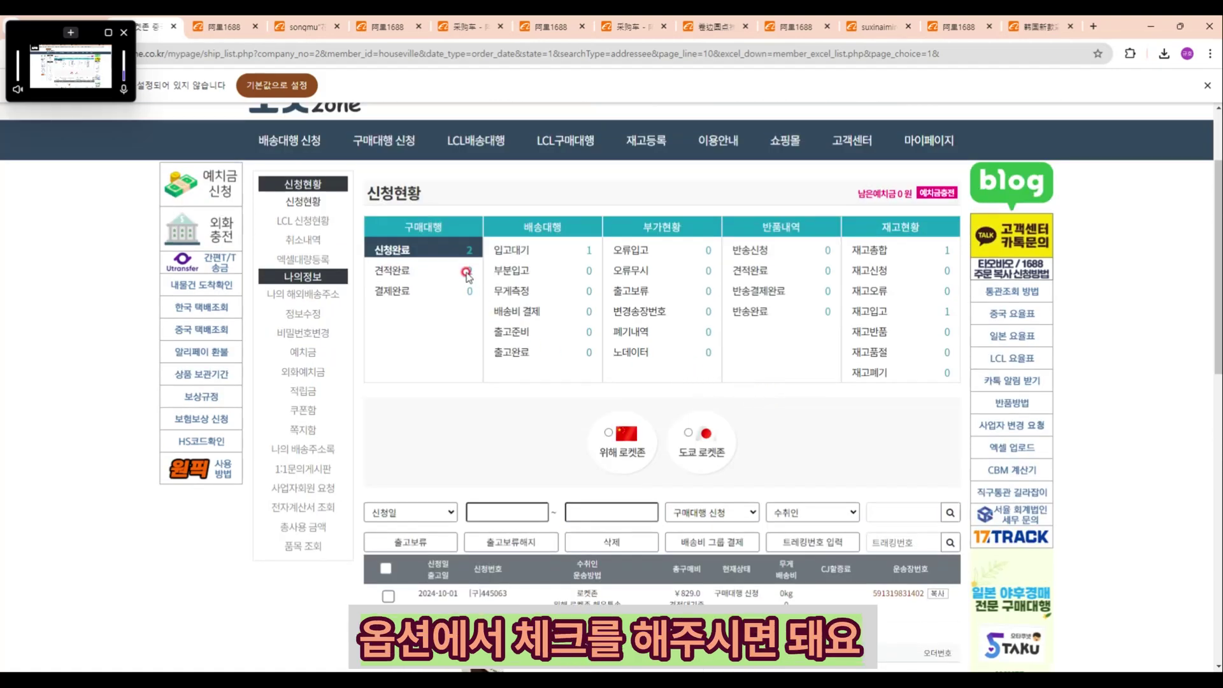
scroll(471, 268, down, 3)
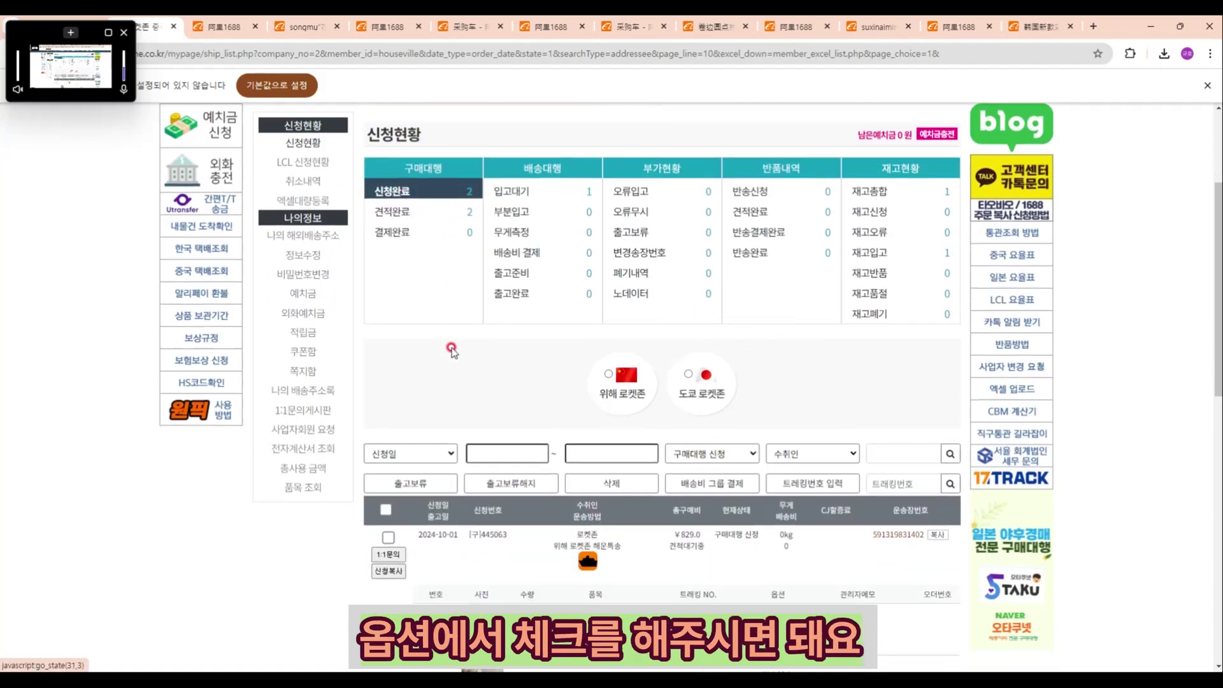
Step: Open the submitted ¥829.0 order and put it into edit mode with 신청서수정
click(488, 404)
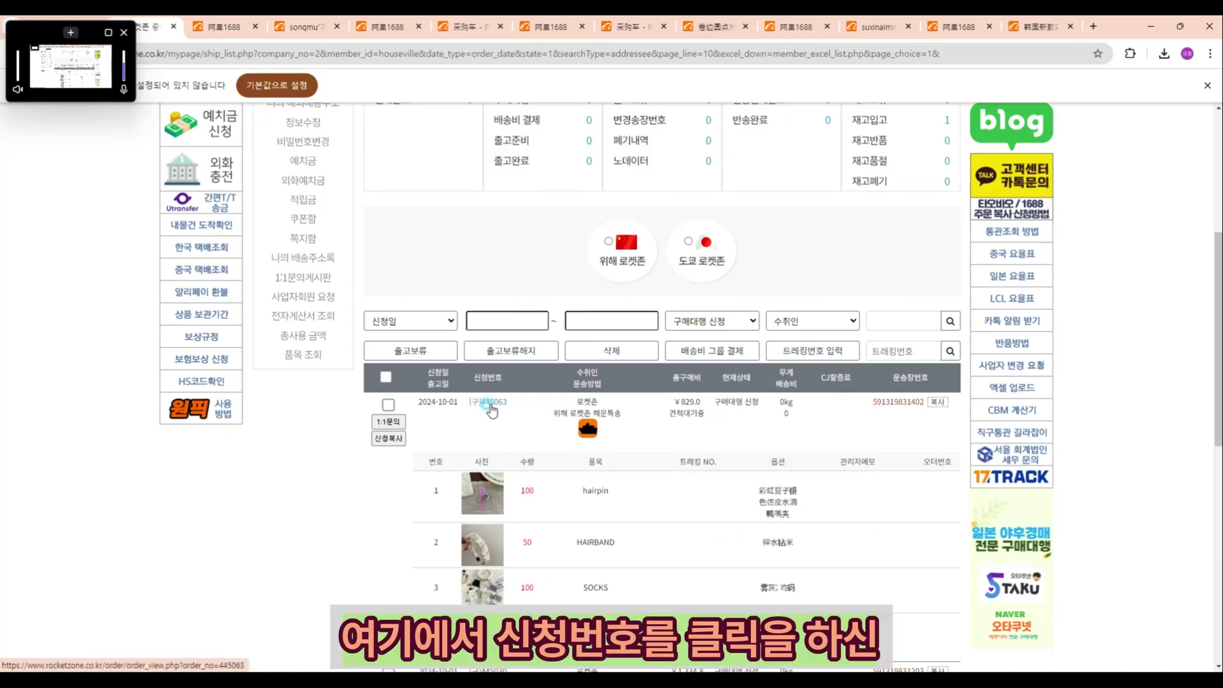
scroll(491, 407, down, 7)
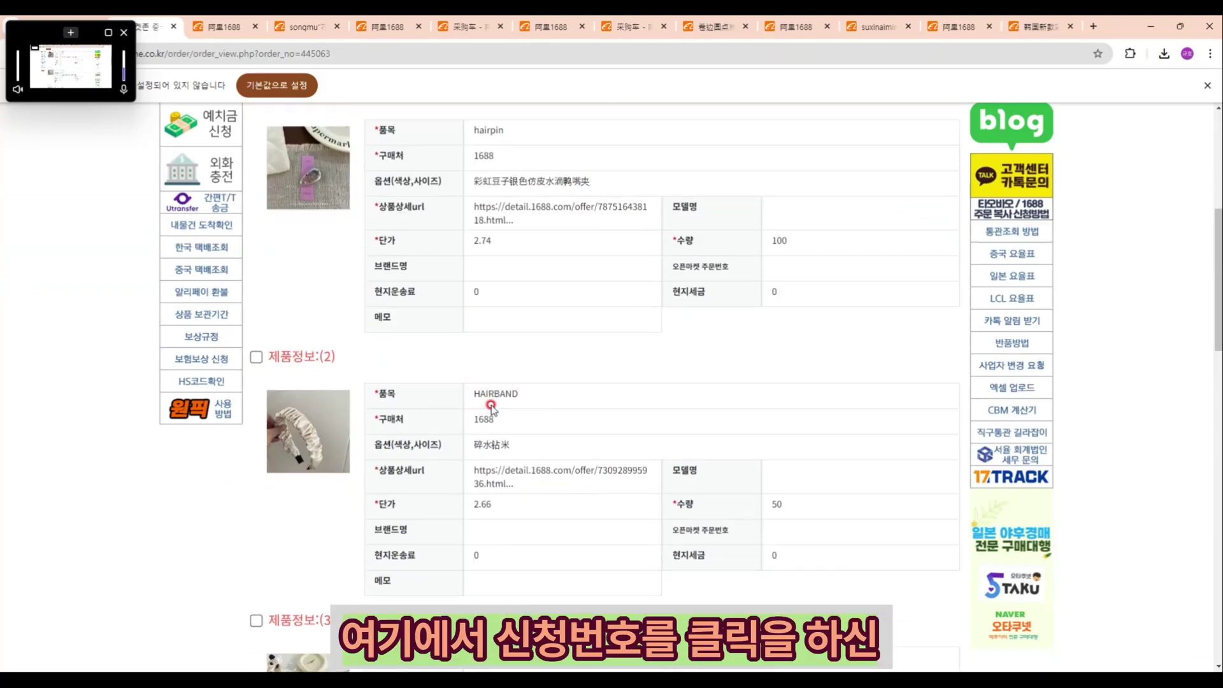
scroll(490, 406, down, 15)
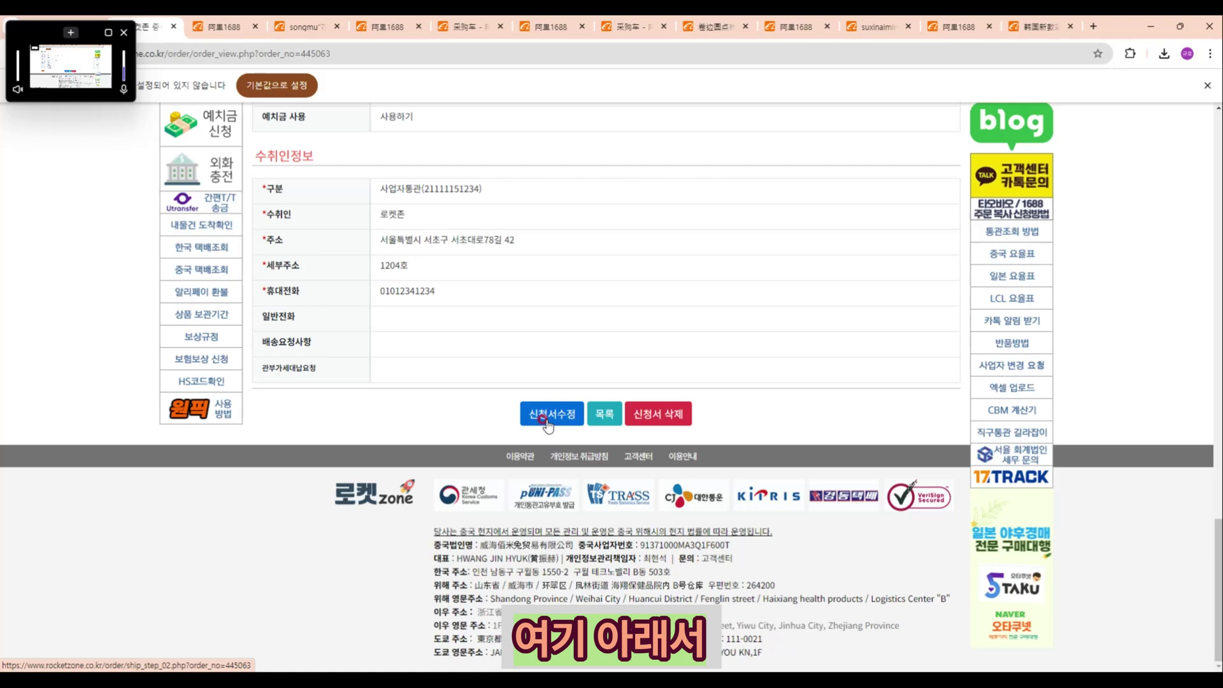
click(546, 421)
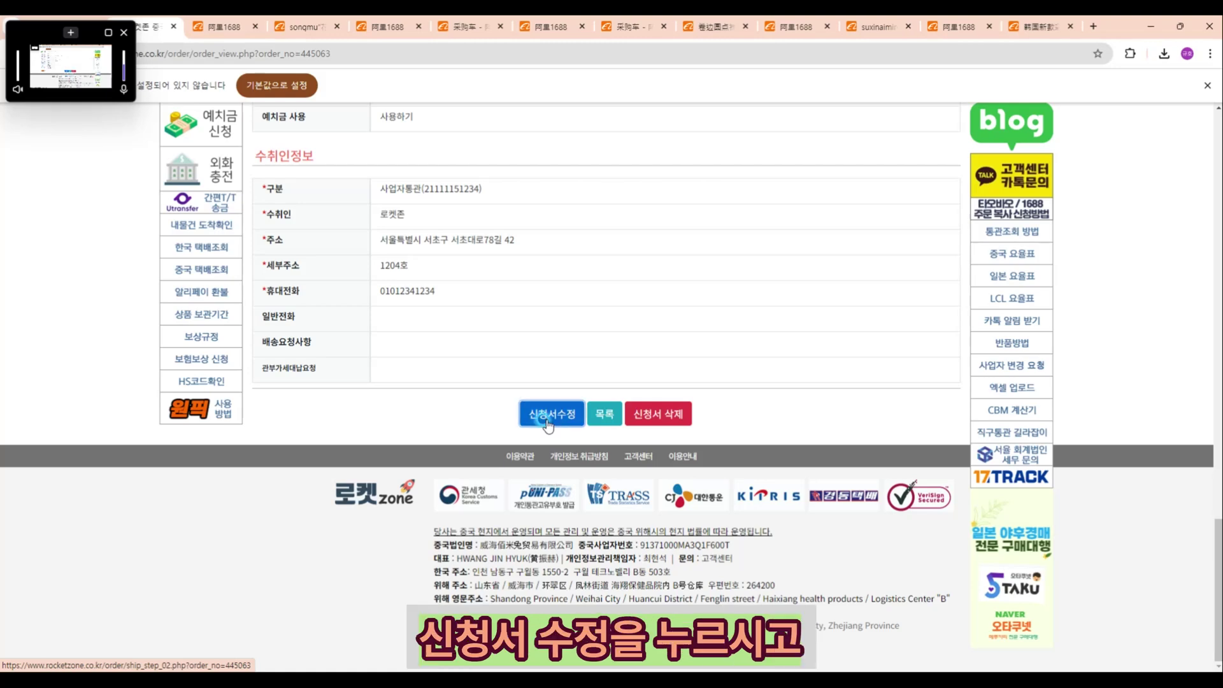
click(719, 162)
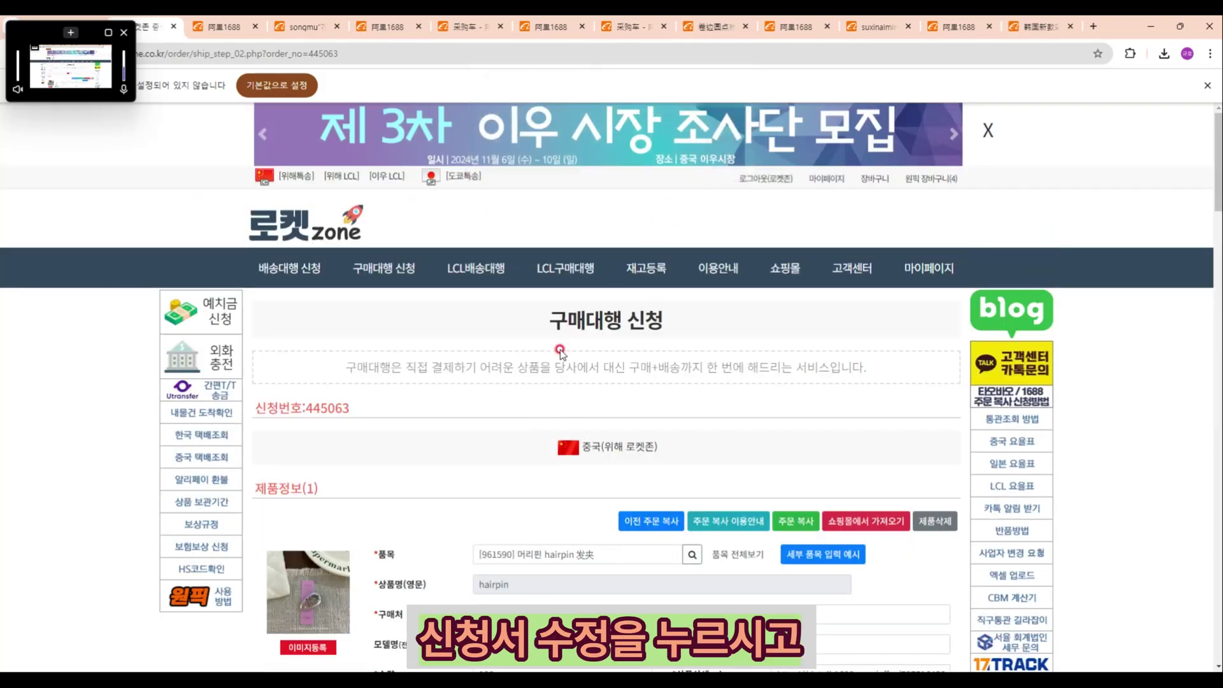
scroll(558, 357, down, 15)
scroll(553, 360, down, 5)
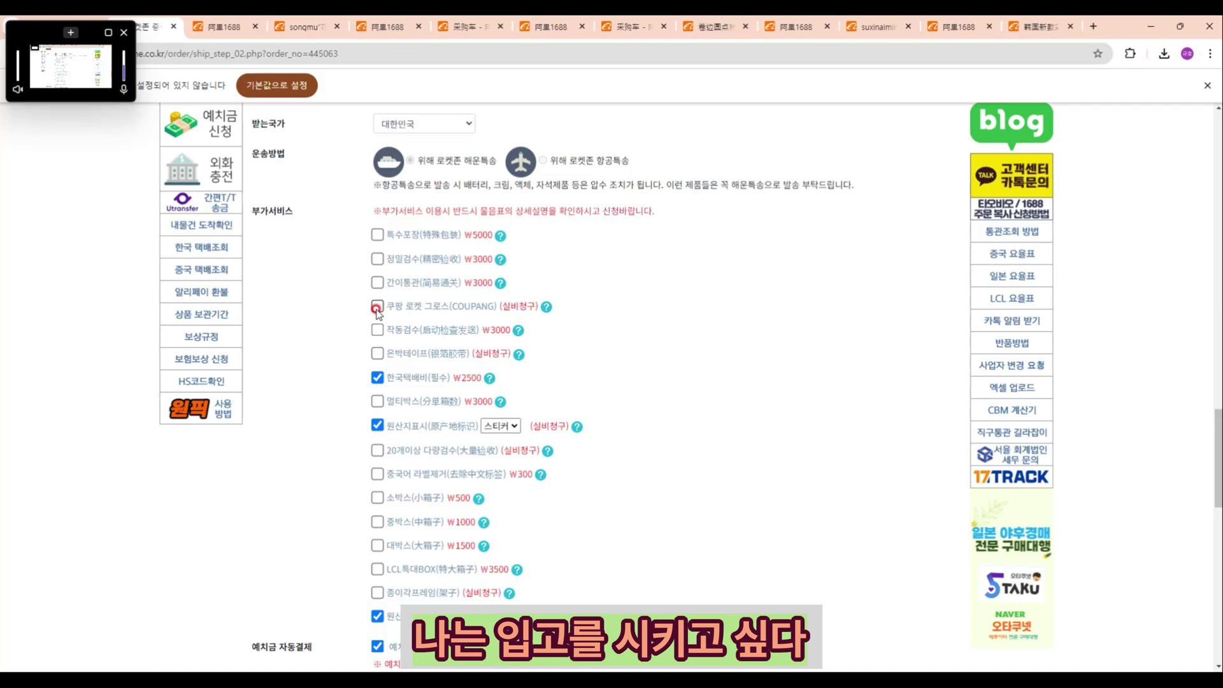
Step: Tick 쿠팡 로켓 그로스 (COUPANG) under 부가서비스 and view its explanation
click(378, 308)
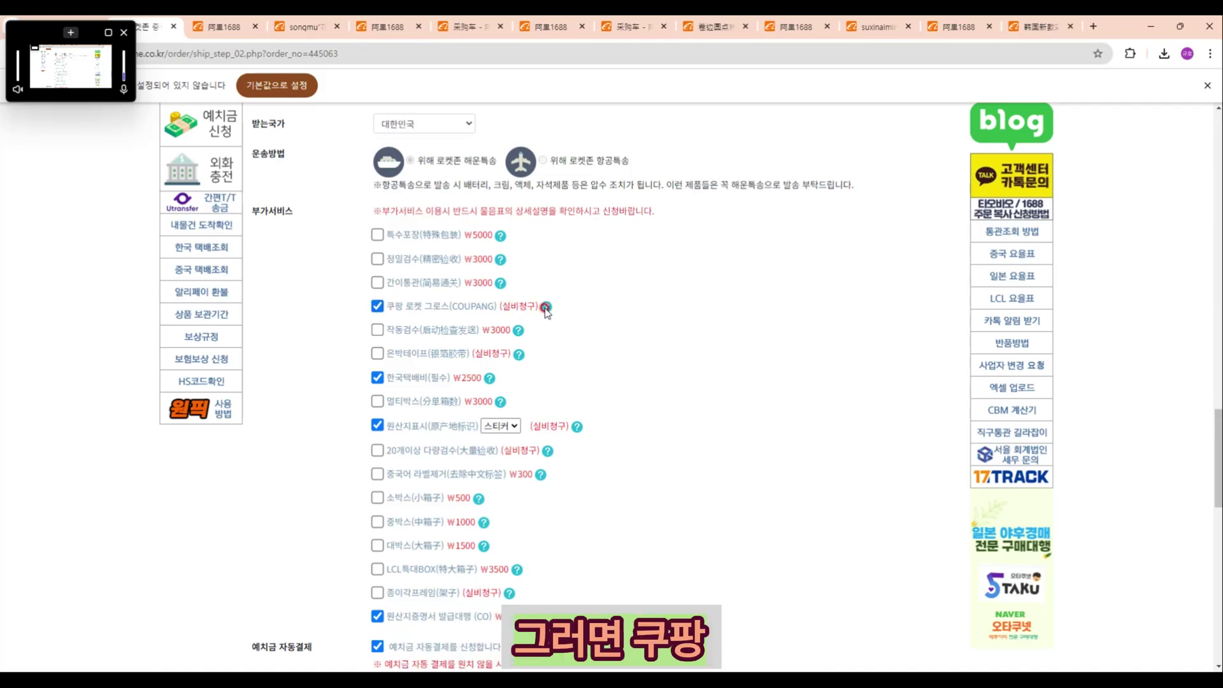
click(546, 306)
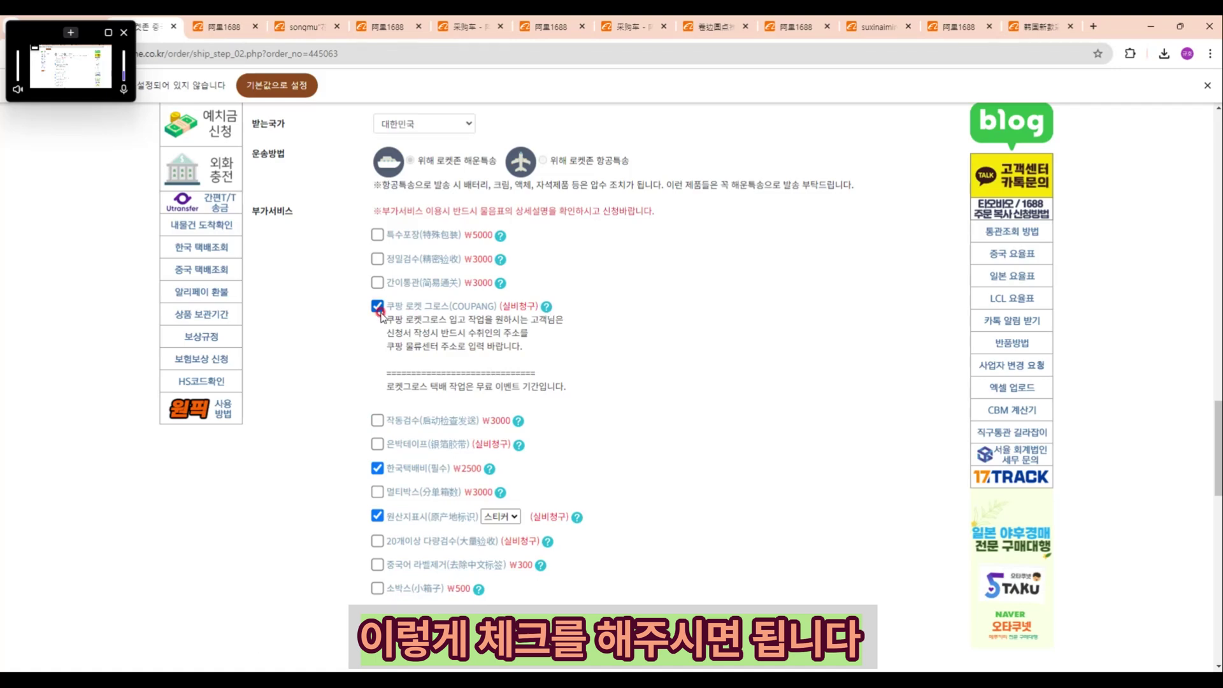
click(651, 360)
scroll(651, 360, down, 3)
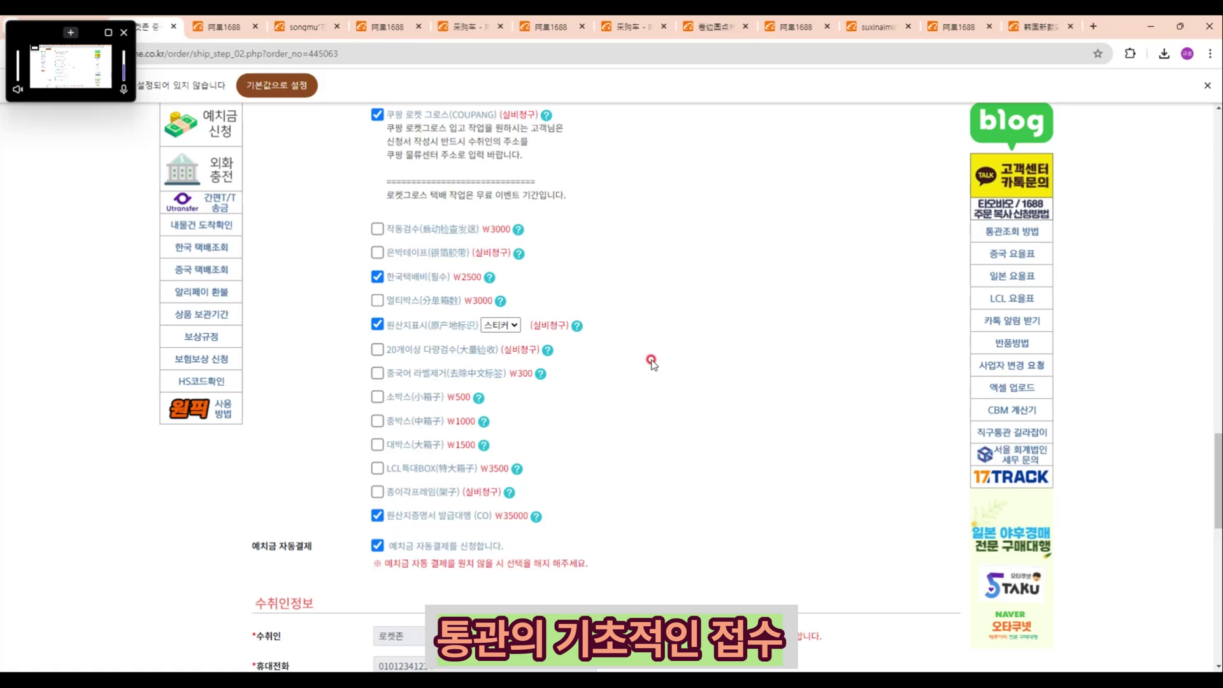
scroll(650, 361, up, 4)
scroll(647, 364, down, 4)
scroll(645, 369, down, 5)
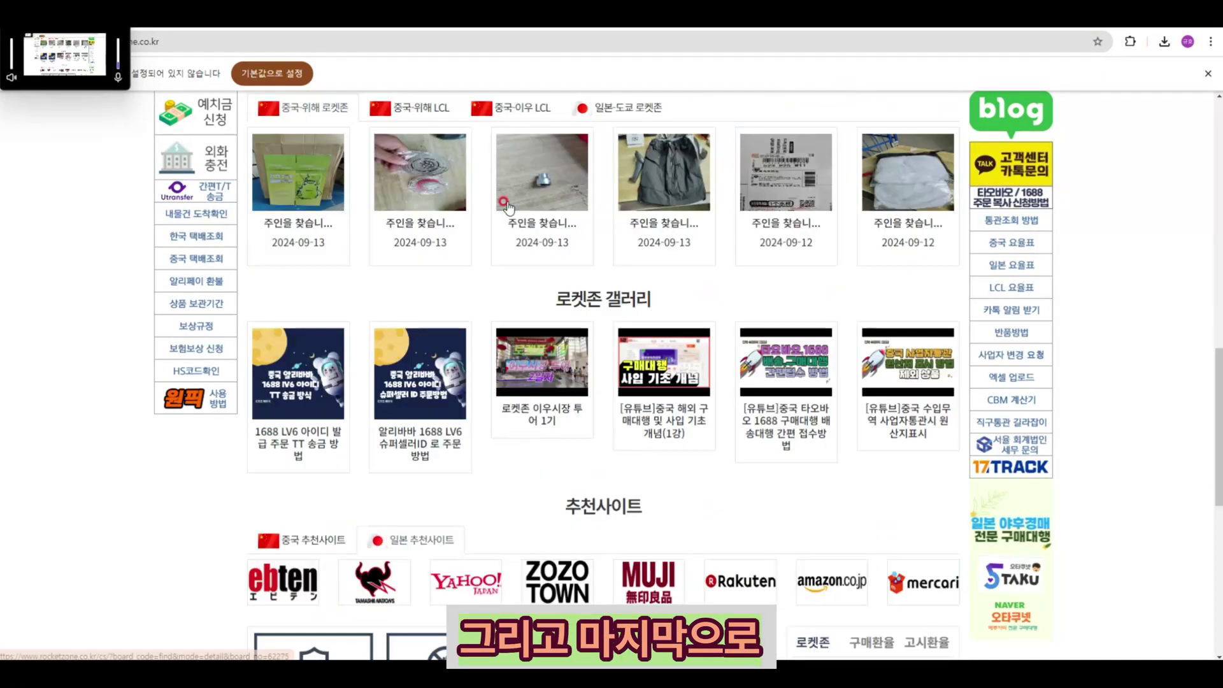
Step: Scroll the home page down to the FAQ, 고객센터 and WeChat/AliPay section
scroll(505, 205, up, 10)
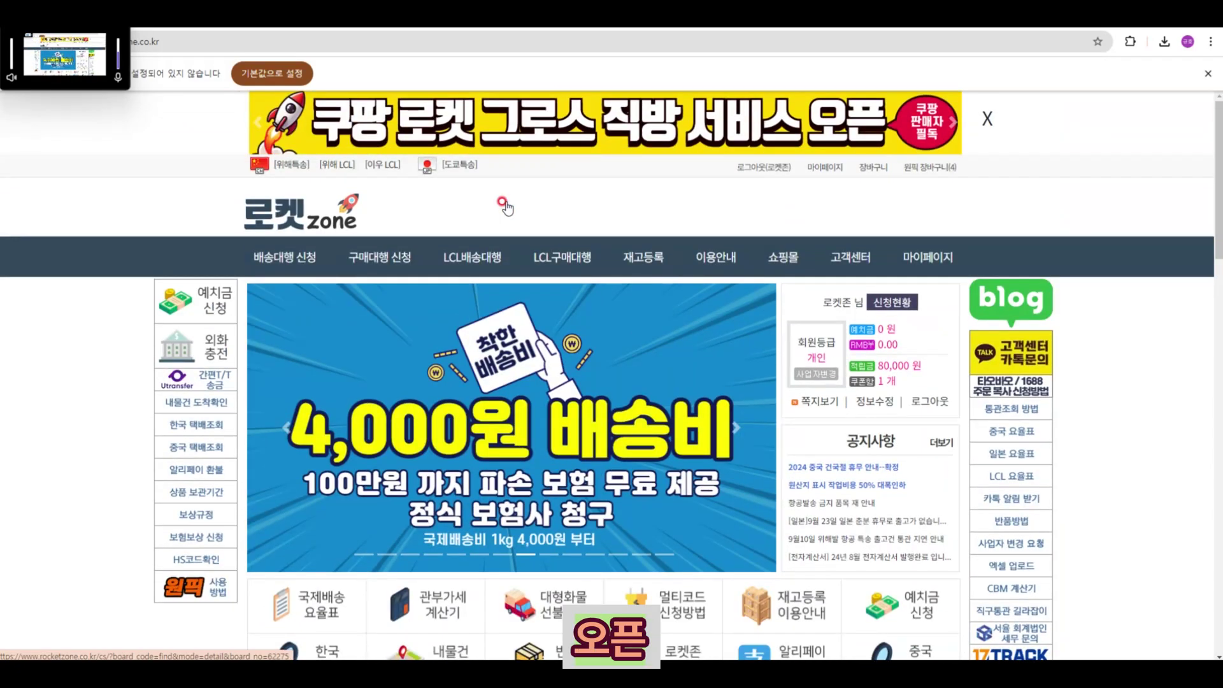
scroll(506, 205, down, 8)
scroll(508, 209, down, 10)
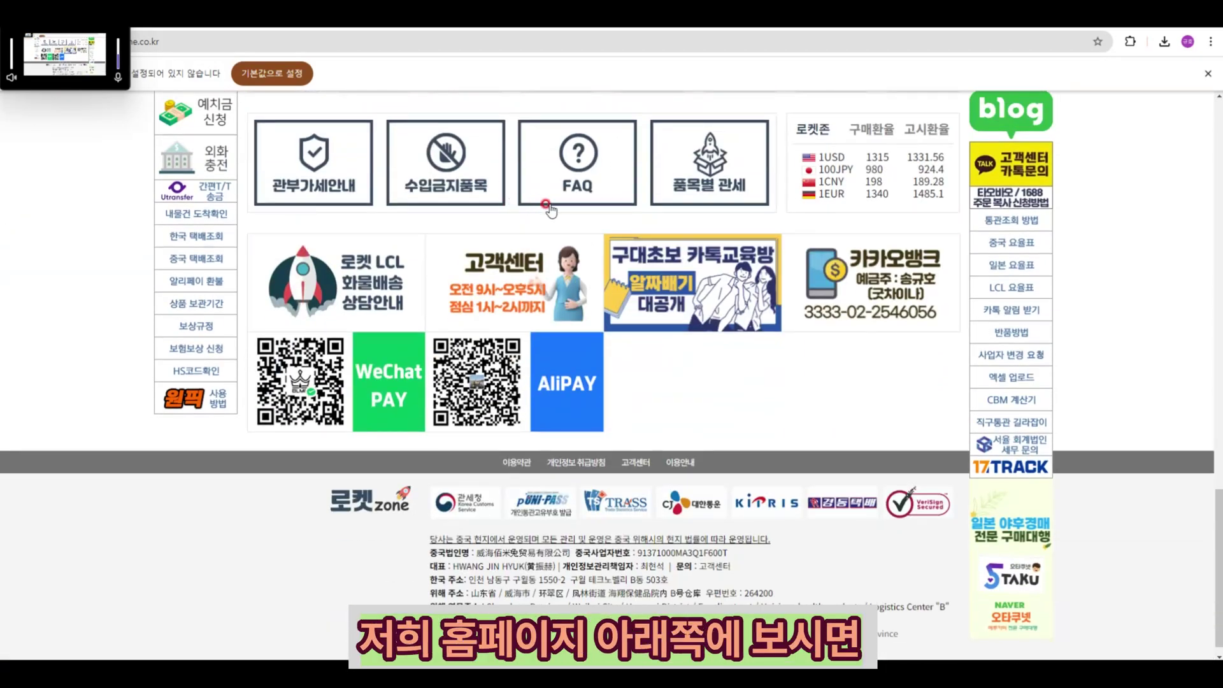
scroll(713, 283, up, 1)
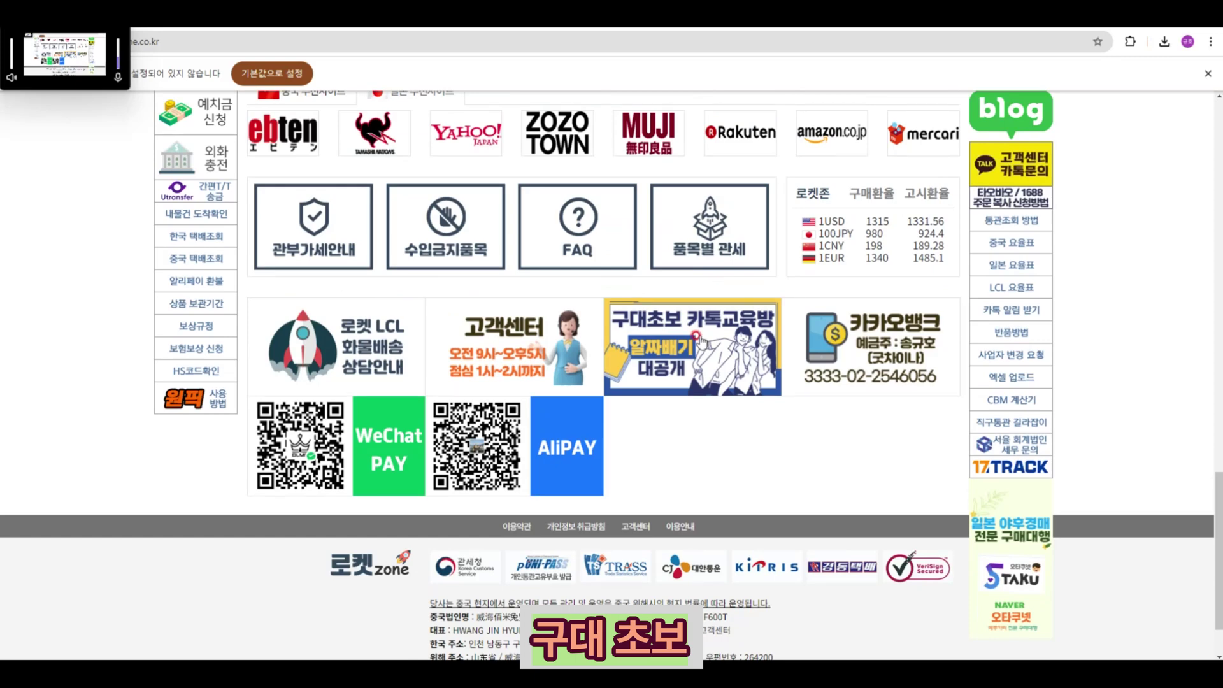